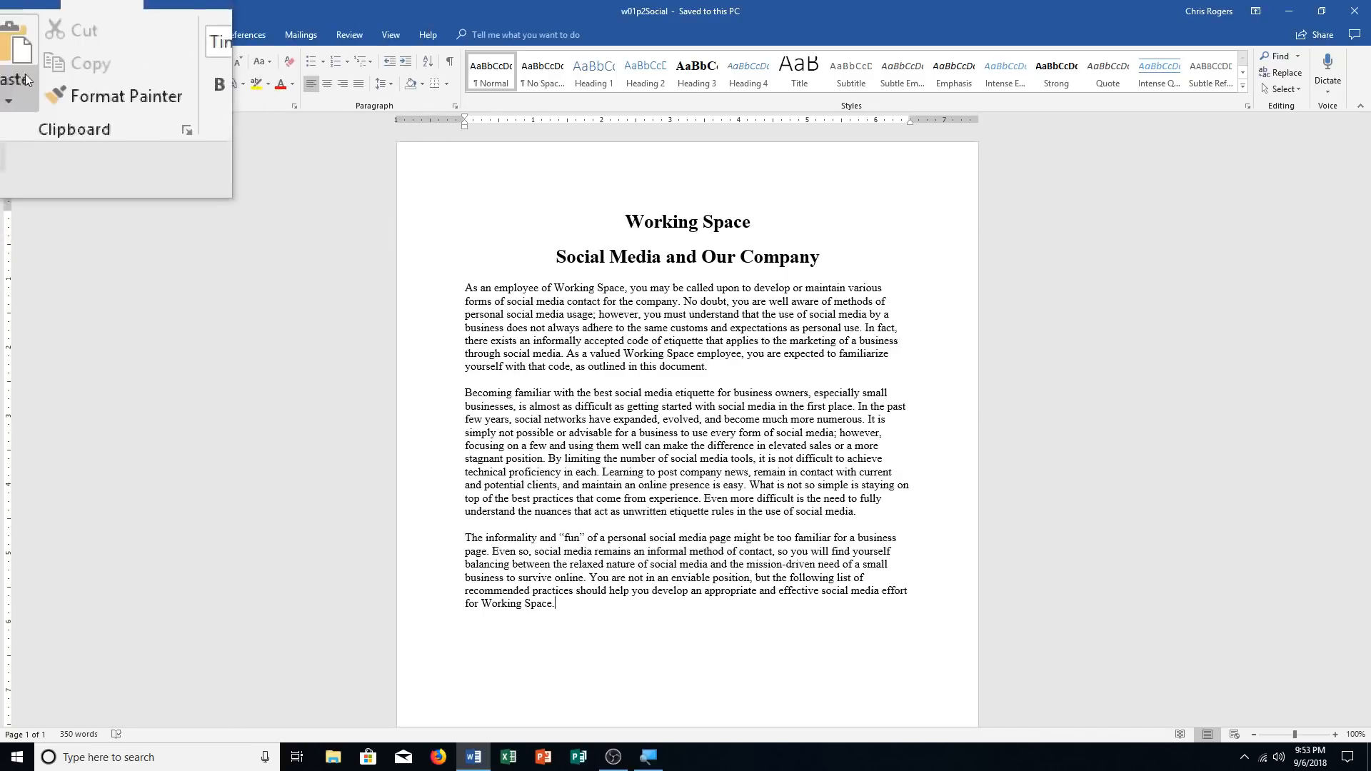
Save a copy of the document in Downloads as w01p2Social with an underscore and the author's name appended
left_click(16, 33)
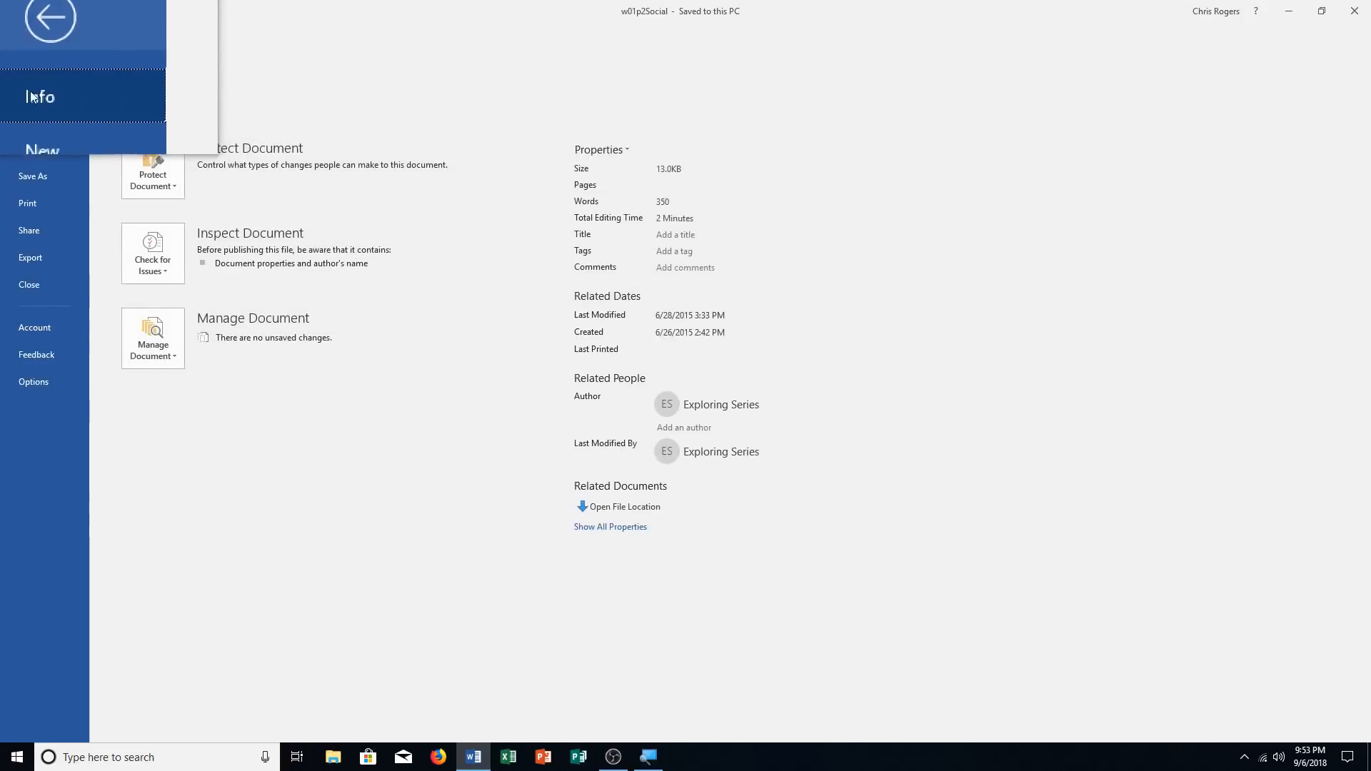
left_click(28, 175)
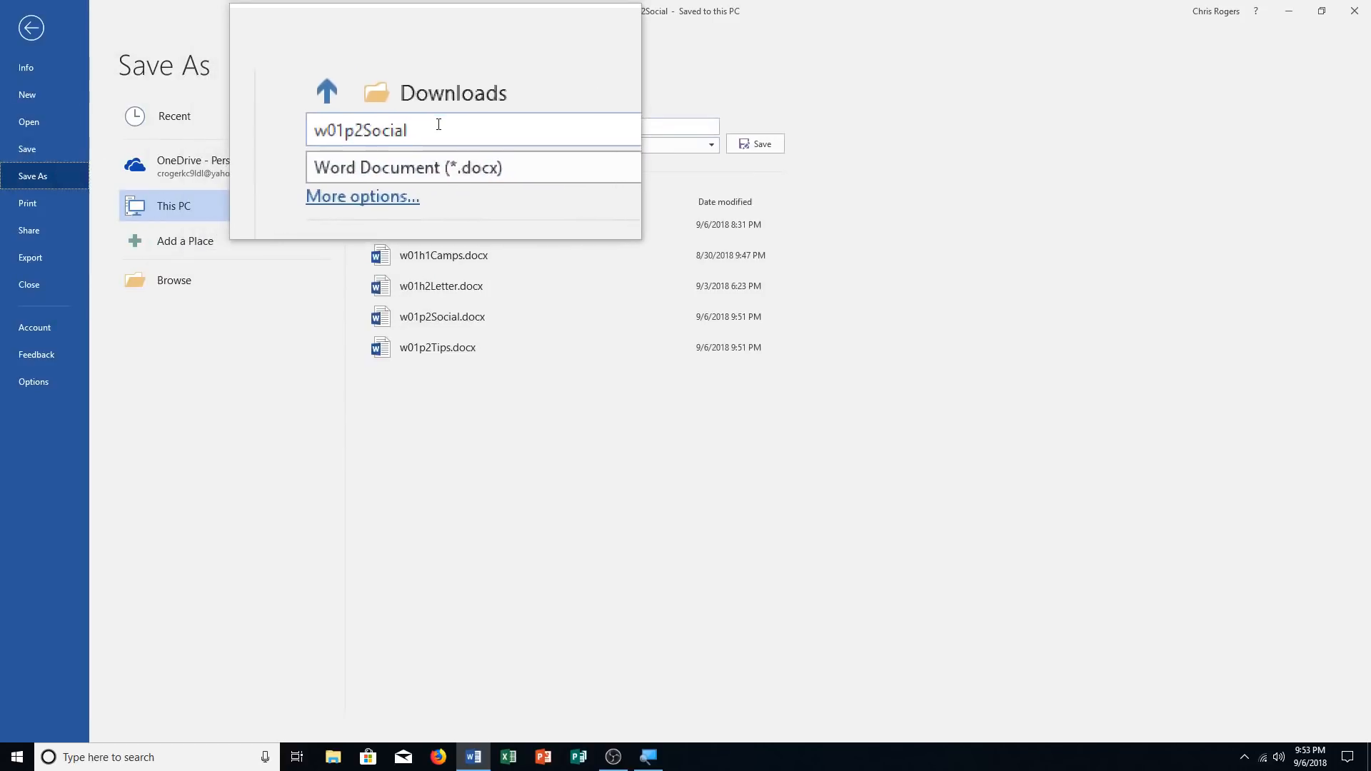
double_click(439, 124)
left_click(442, 128)
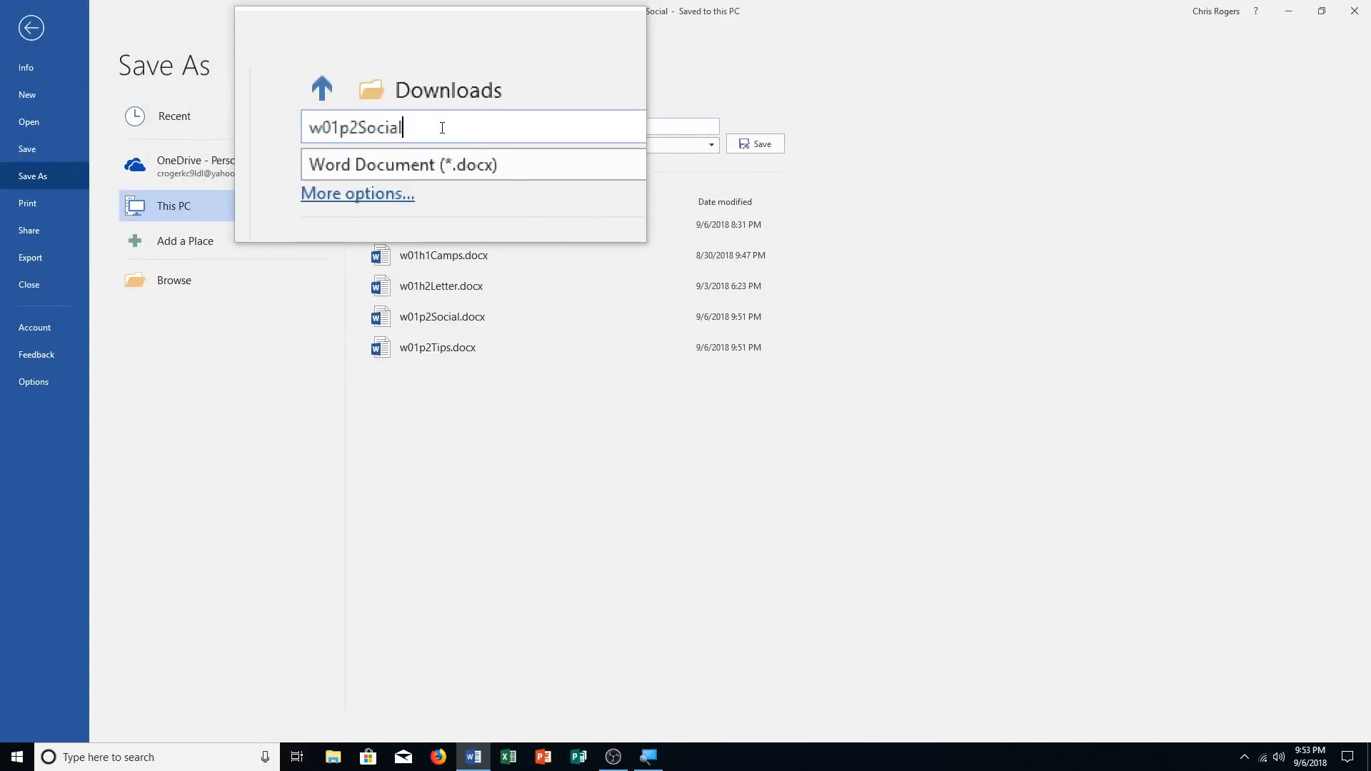
type("_RogersMister")
key("Return")
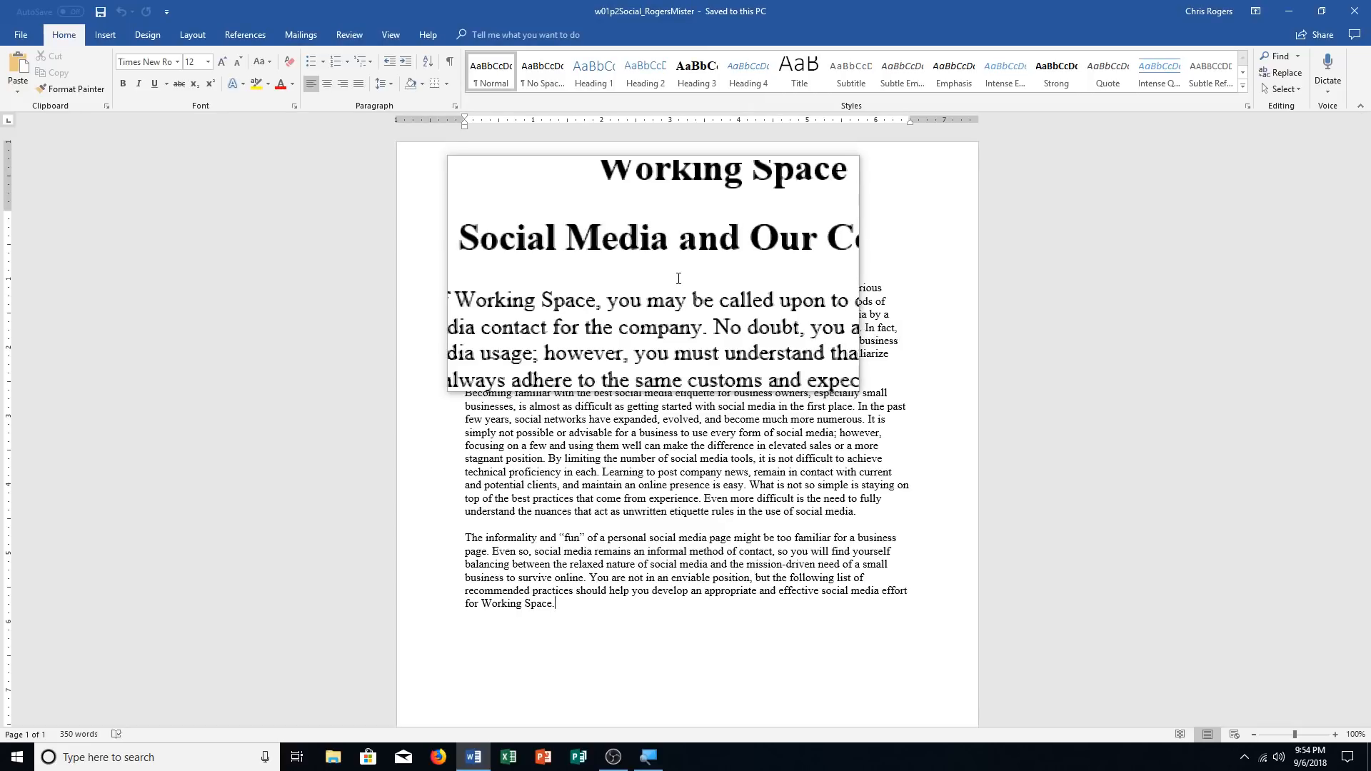
Add a blank paragraph after the last line and insert the text of the file w01p2Tips there
key("Return")
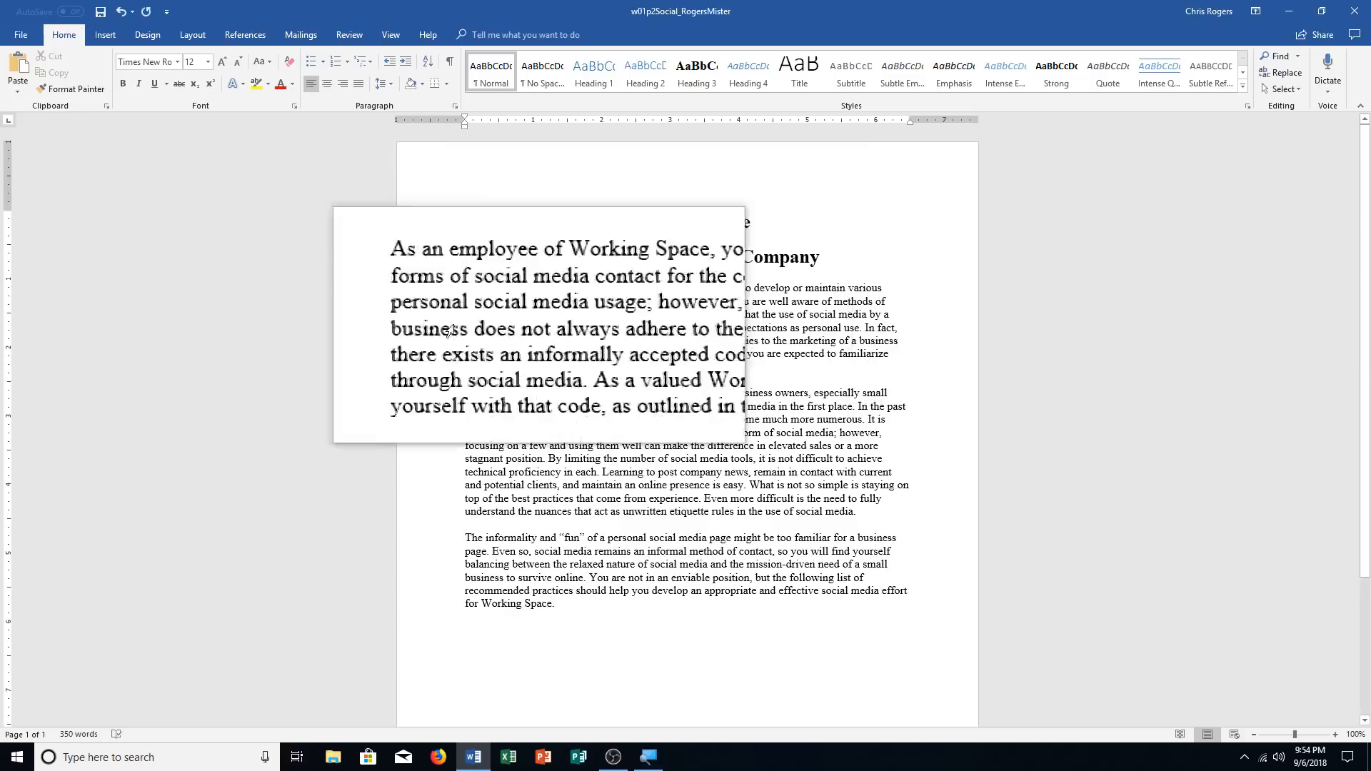
left_click(104, 43)
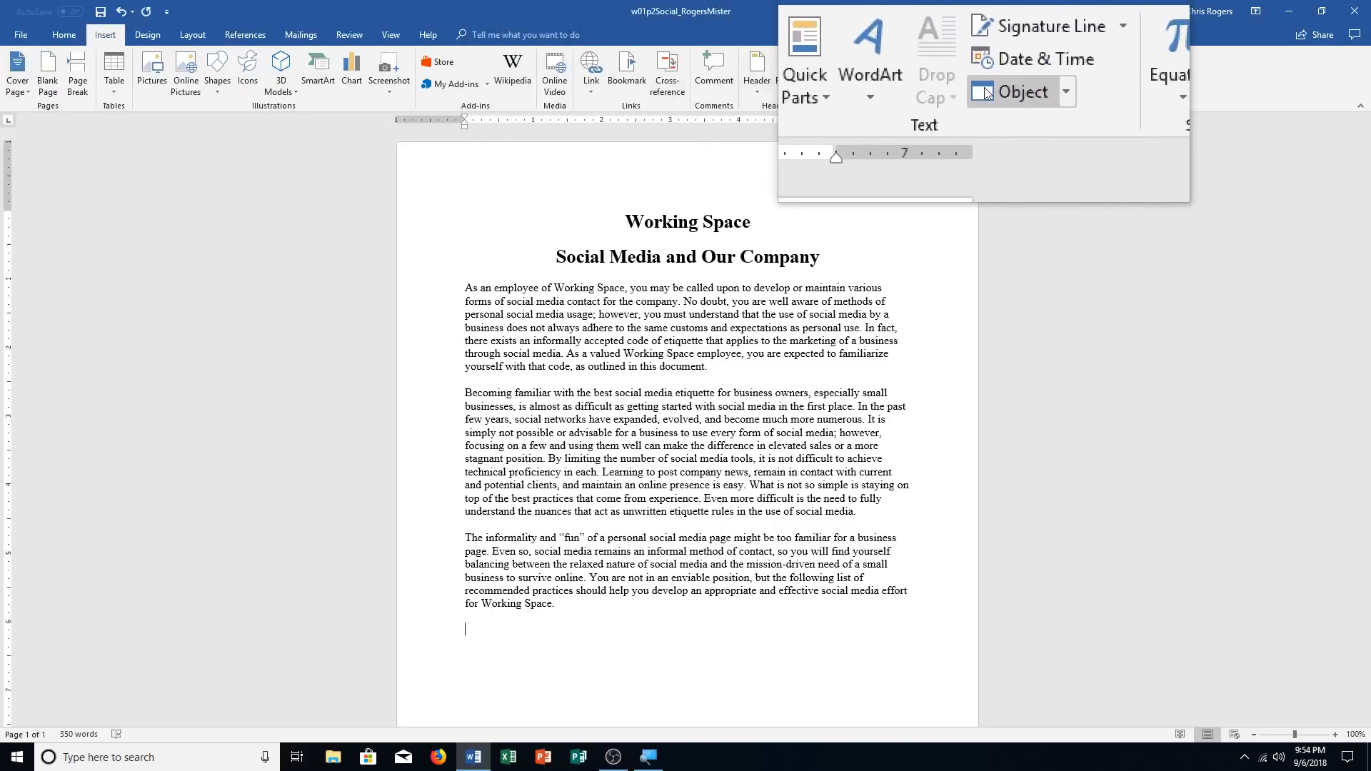
left_click(1026, 90)
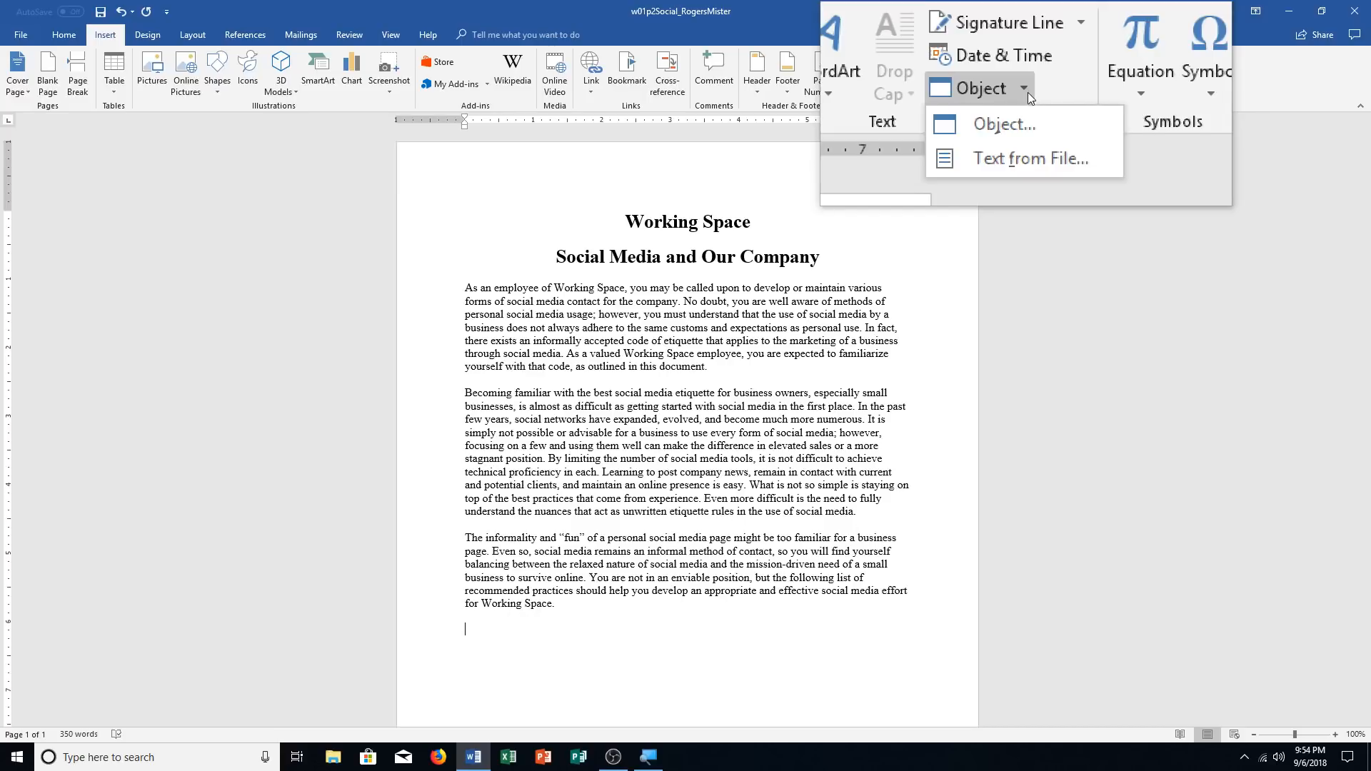
left_click(1029, 157)
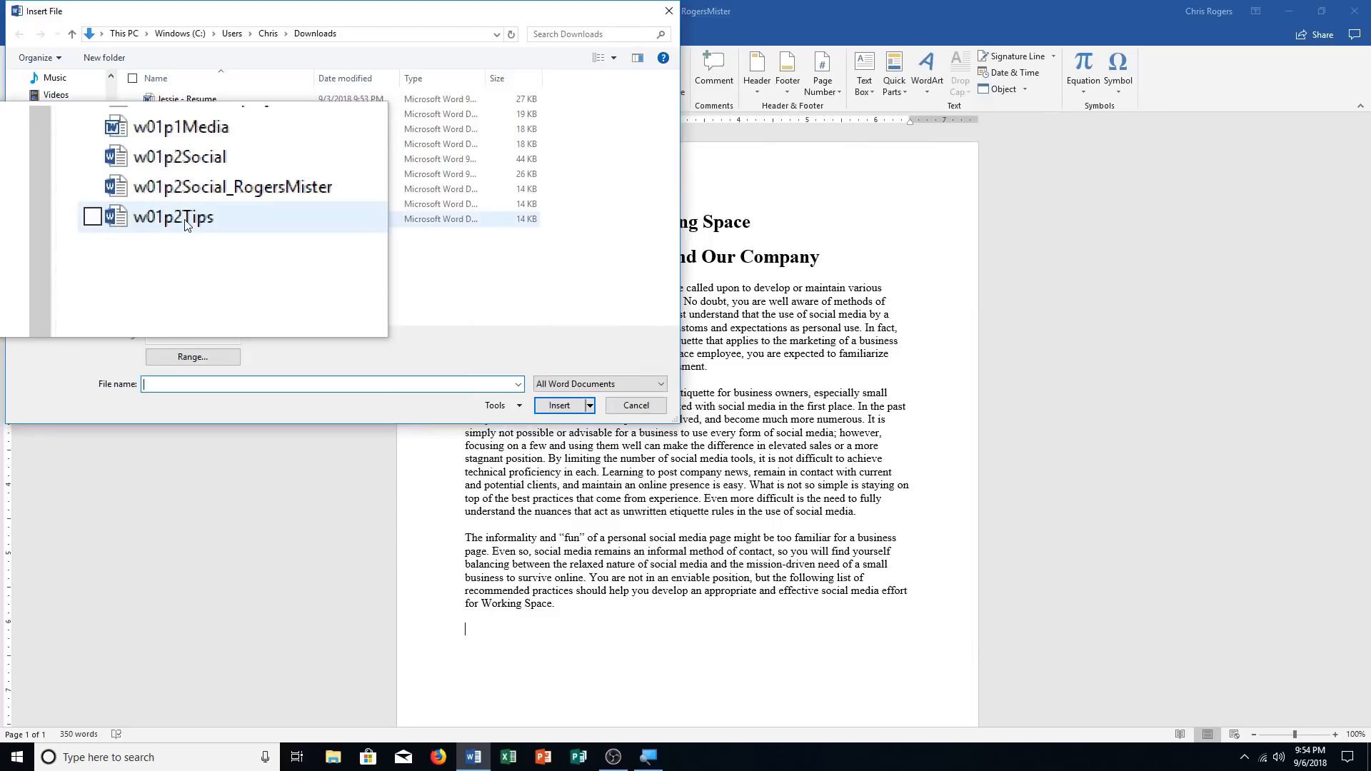
double_click(185, 226)
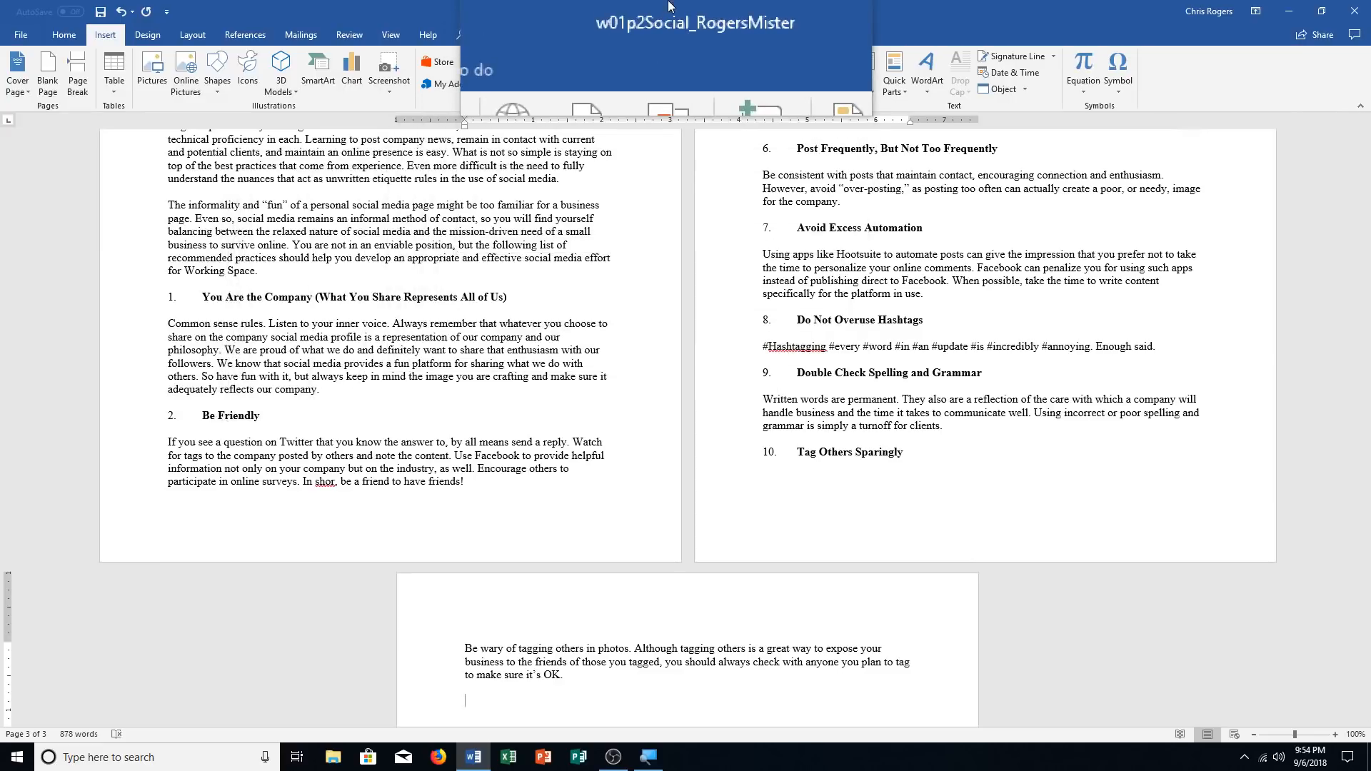
Save the document under the same file name in the Documents folder
left_click(18, 36)
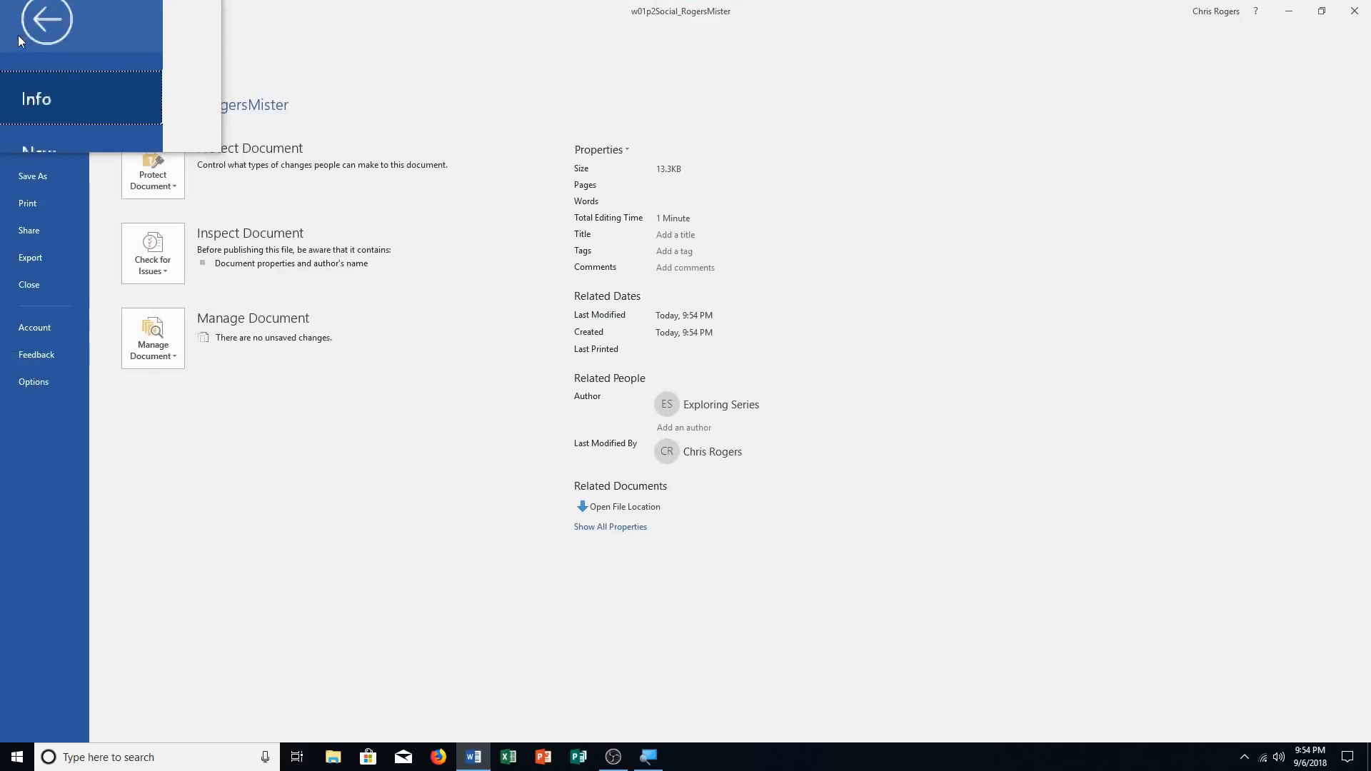
left_click(35, 169)
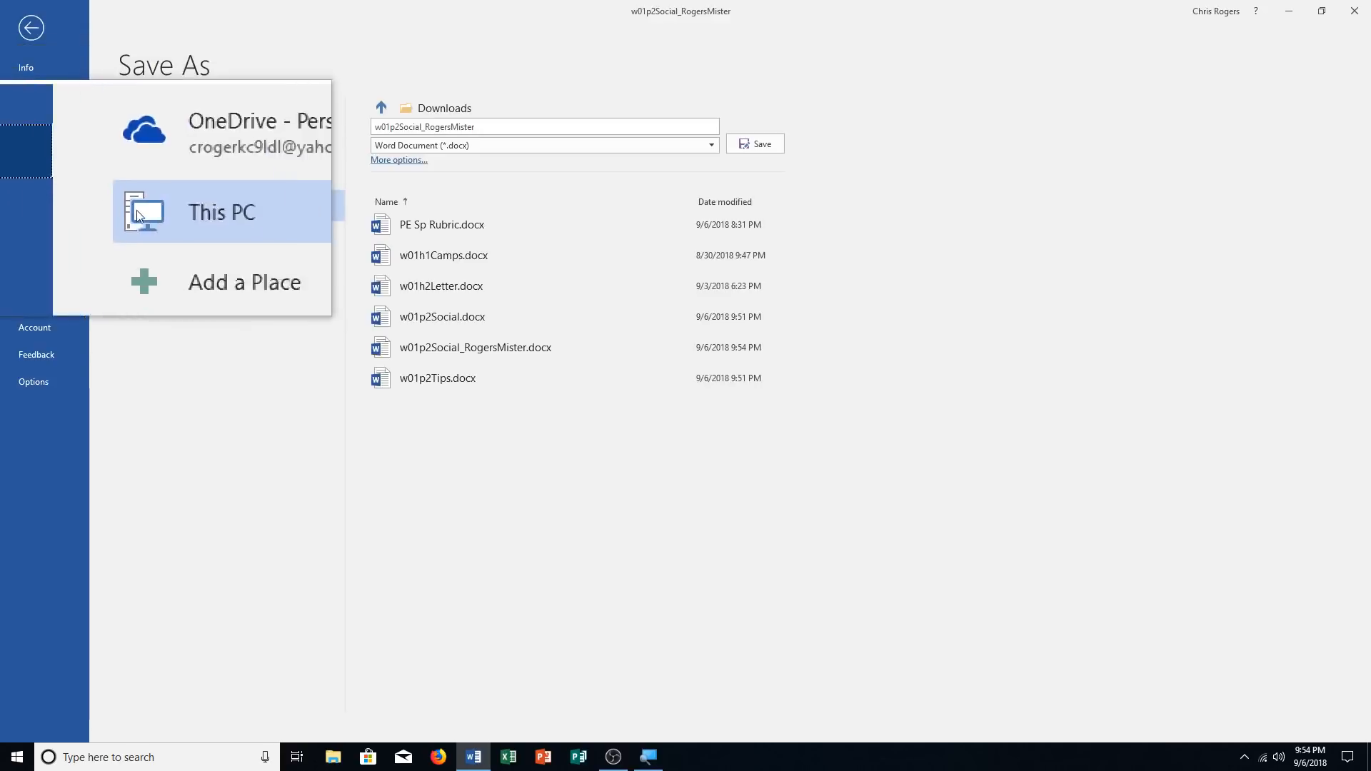
left_click(156, 287)
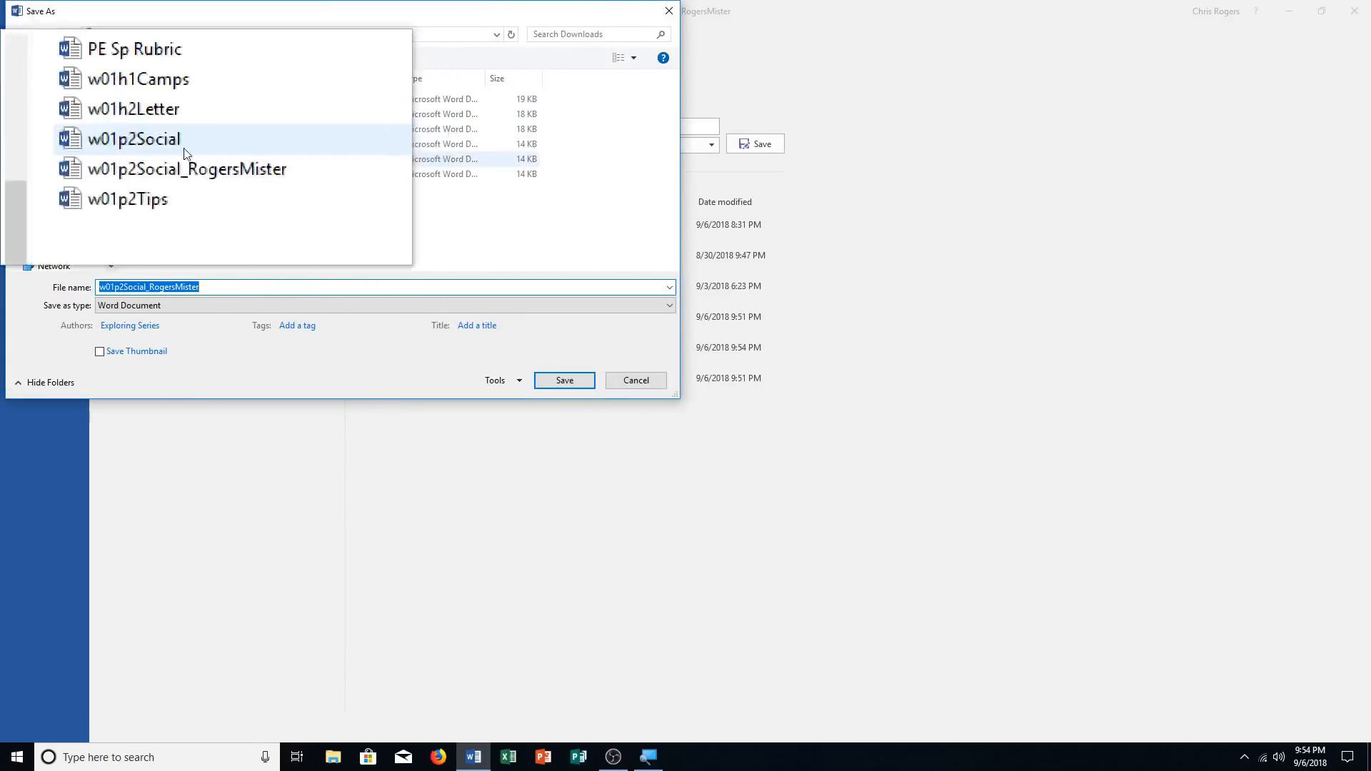
scroll(50, 143, "up", 1)
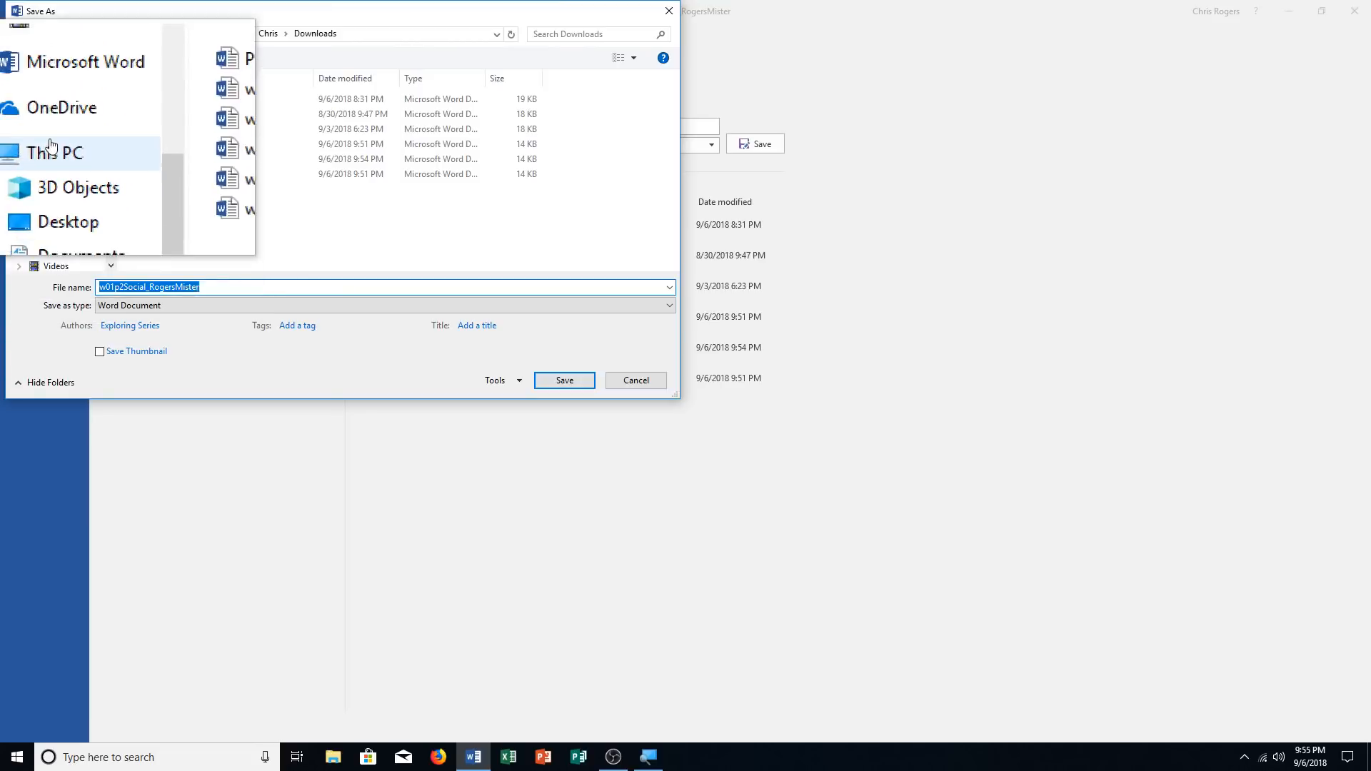
left_click(61, 198)
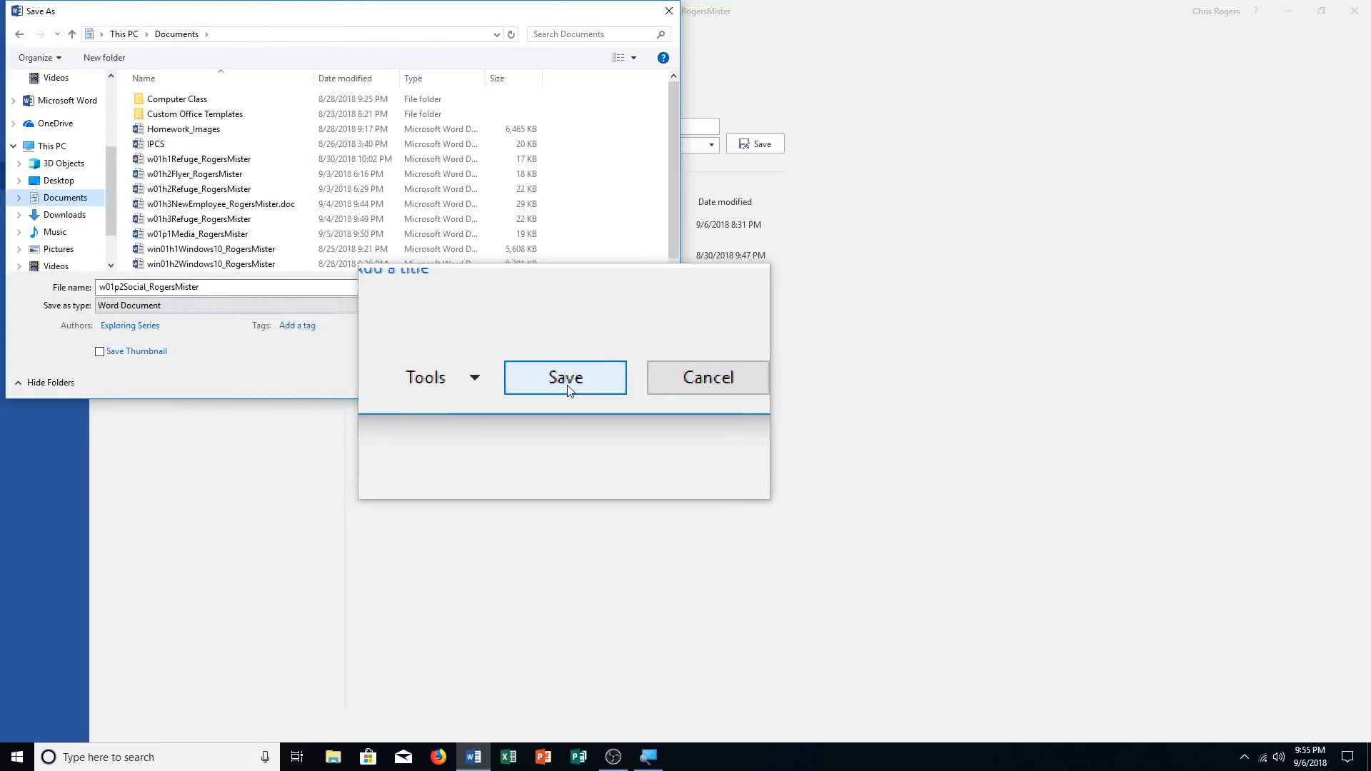
left_click(568, 387)
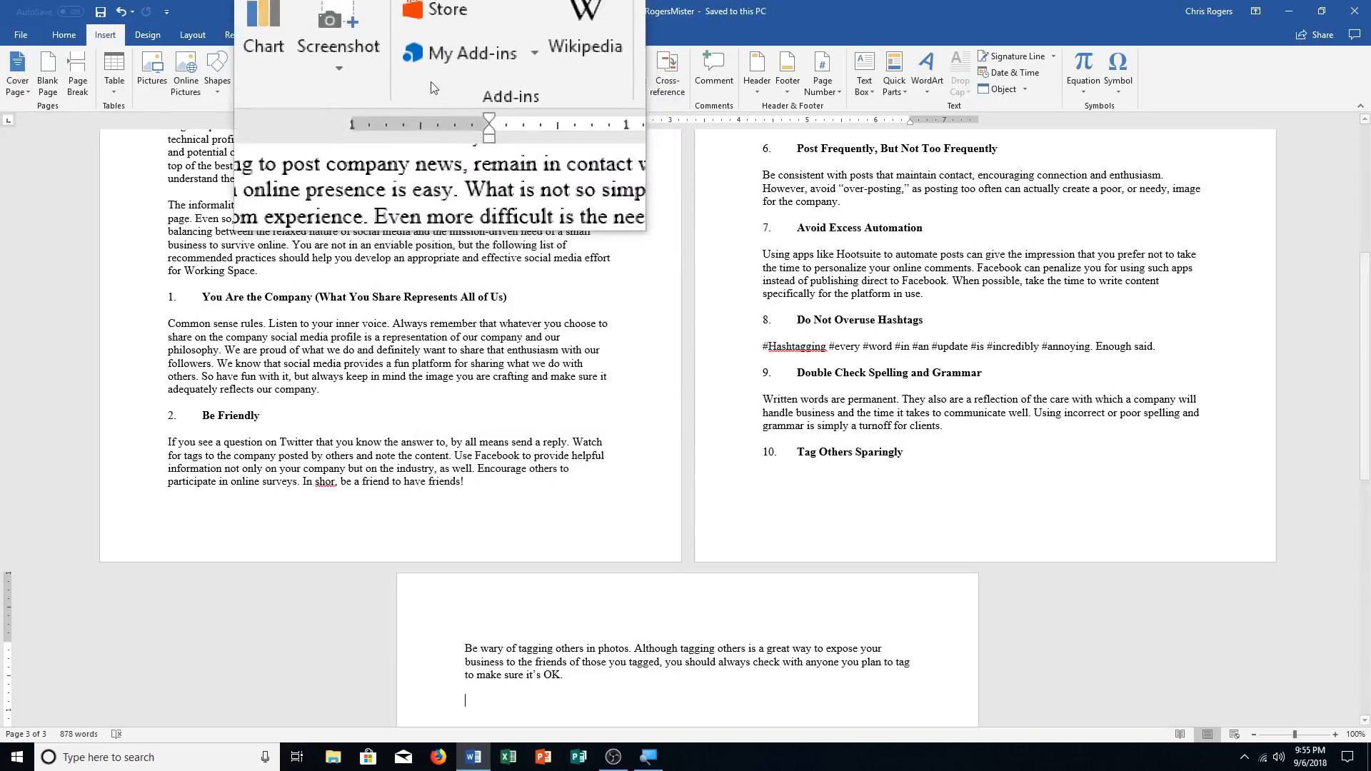
Show multiple pages at once and set a custom left page margin of 0.5 inches
left_click(390, 35)
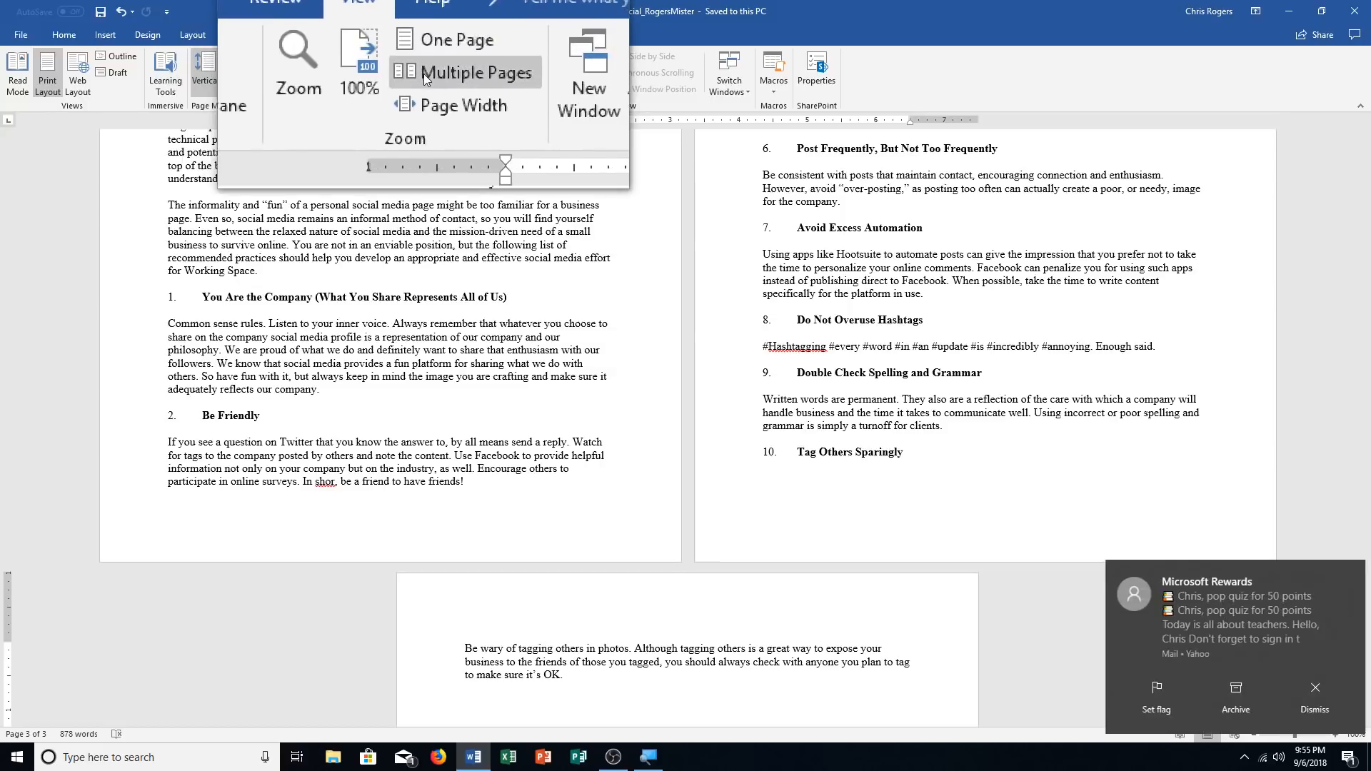
left_click(423, 74)
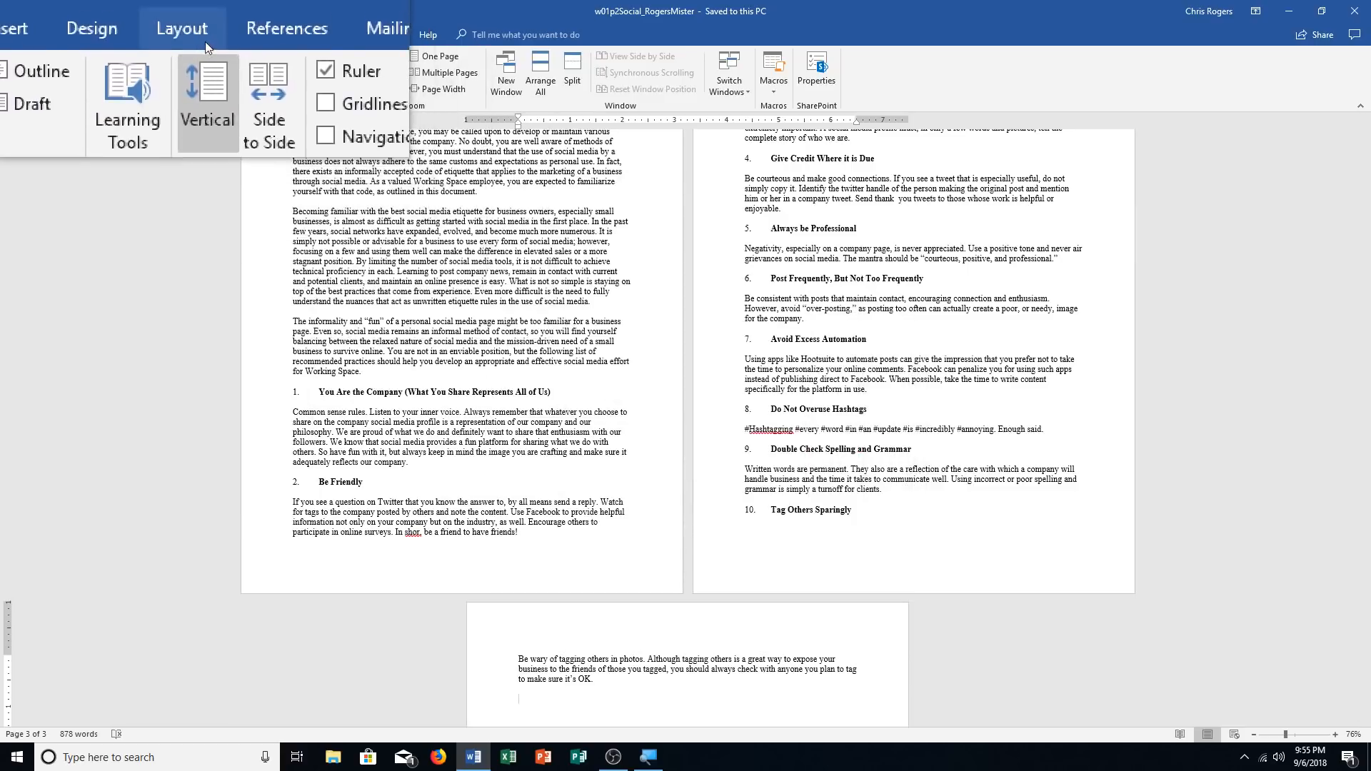
left_click(204, 42)
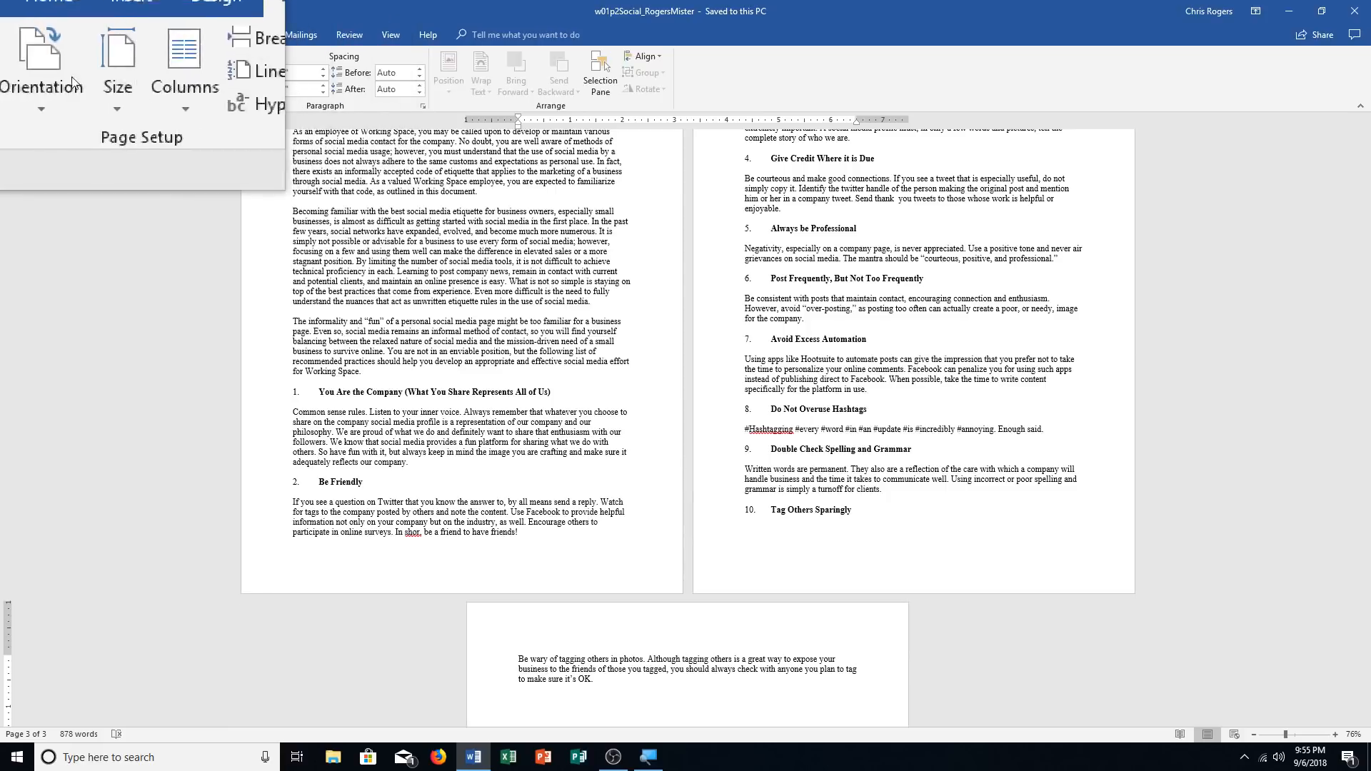
left_click(13, 83)
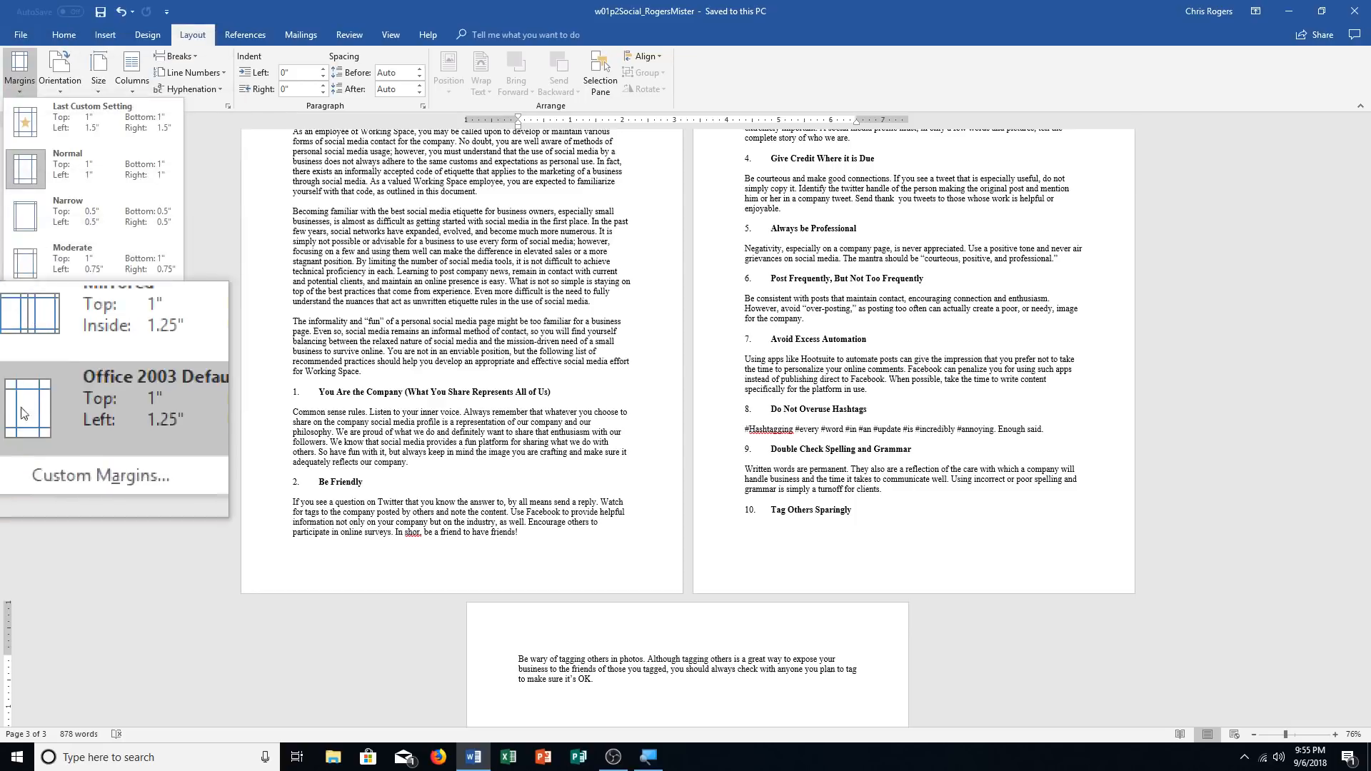
left_click(40, 439)
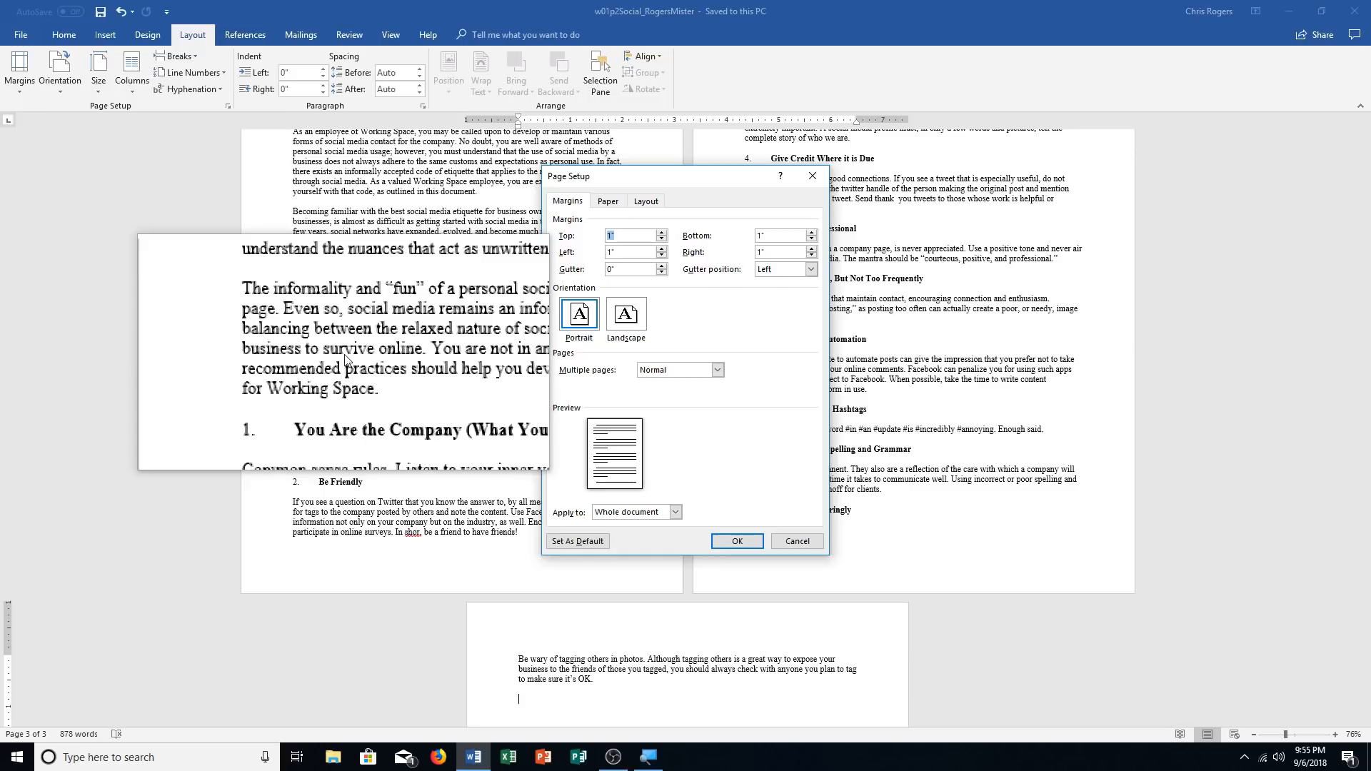
left_click(661, 257)
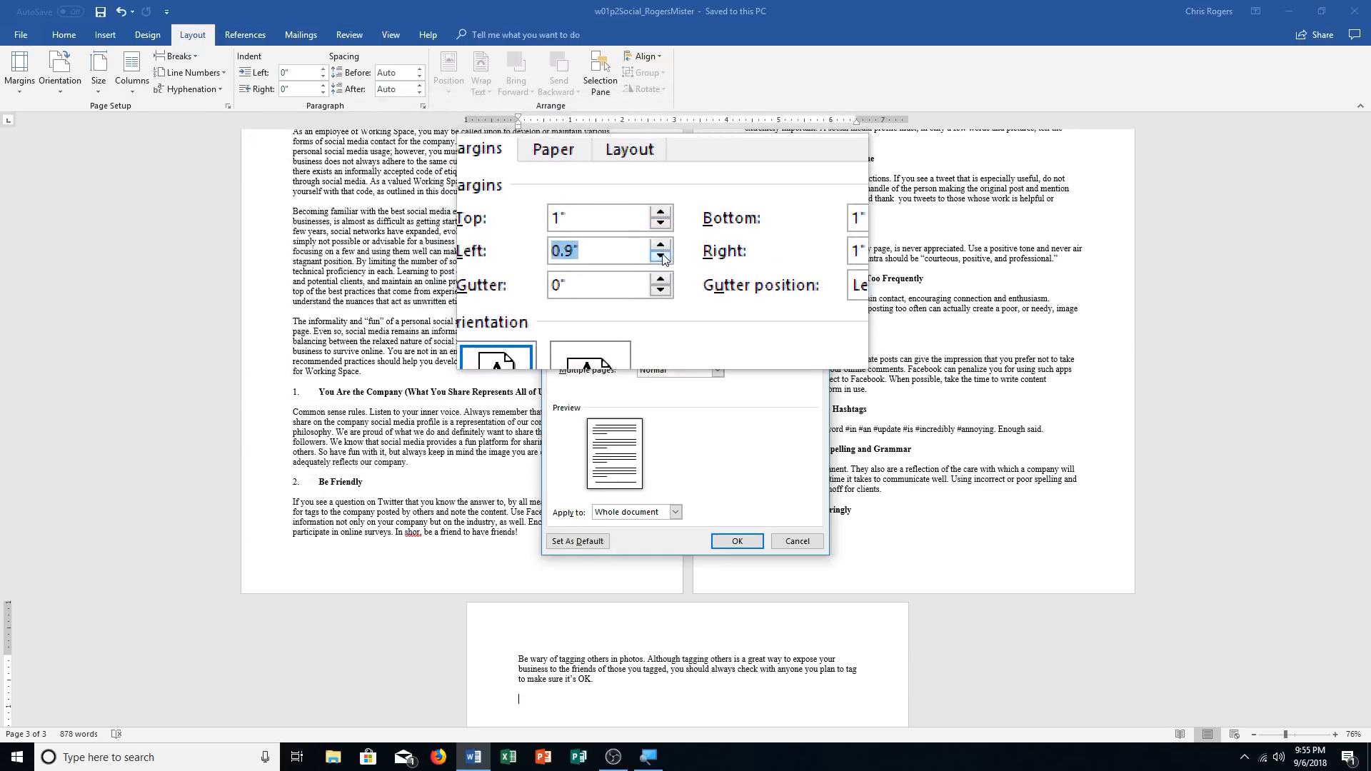
left_click(660, 257)
left_click(661, 258)
left_click(661, 257)
left_click(660, 257)
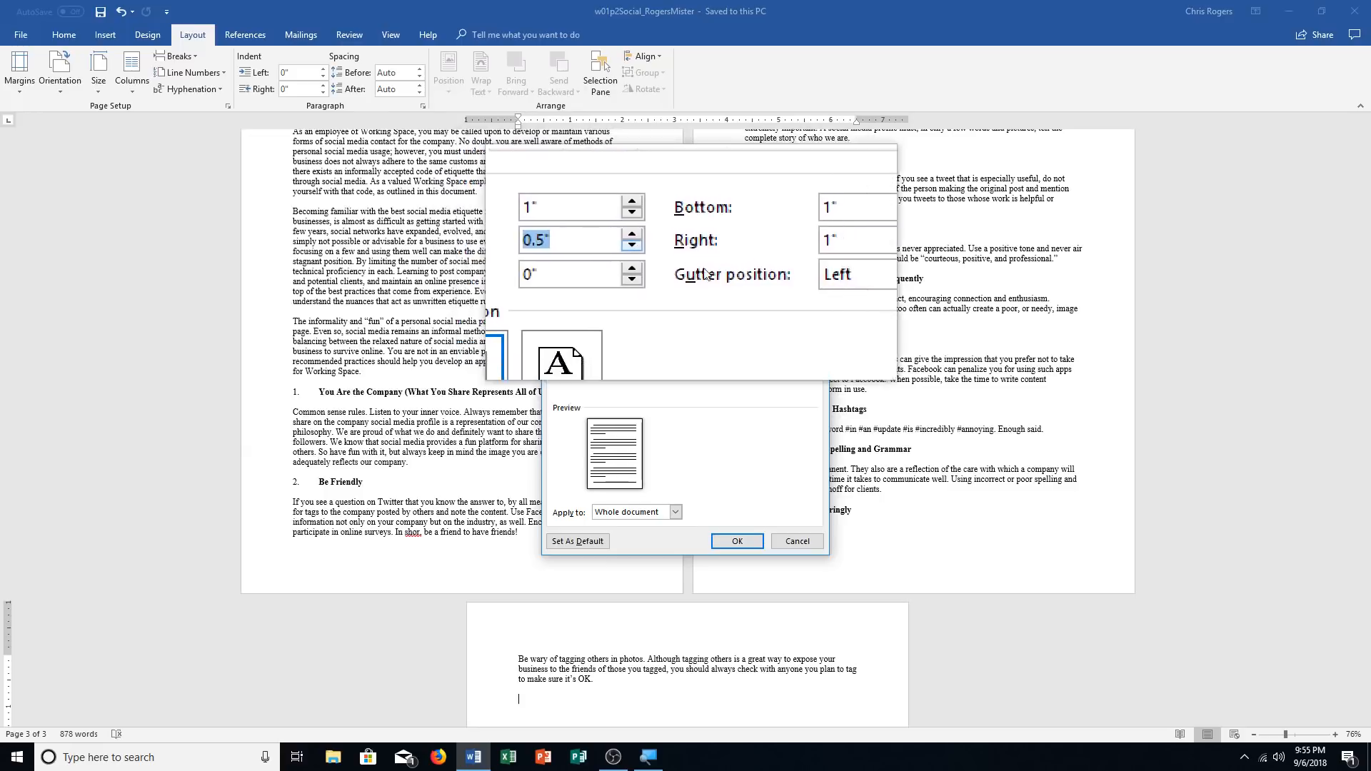
Set the right page margin to 0.5 inches and apply the margins to the whole document
left_click(813, 257)
left_click(812, 257)
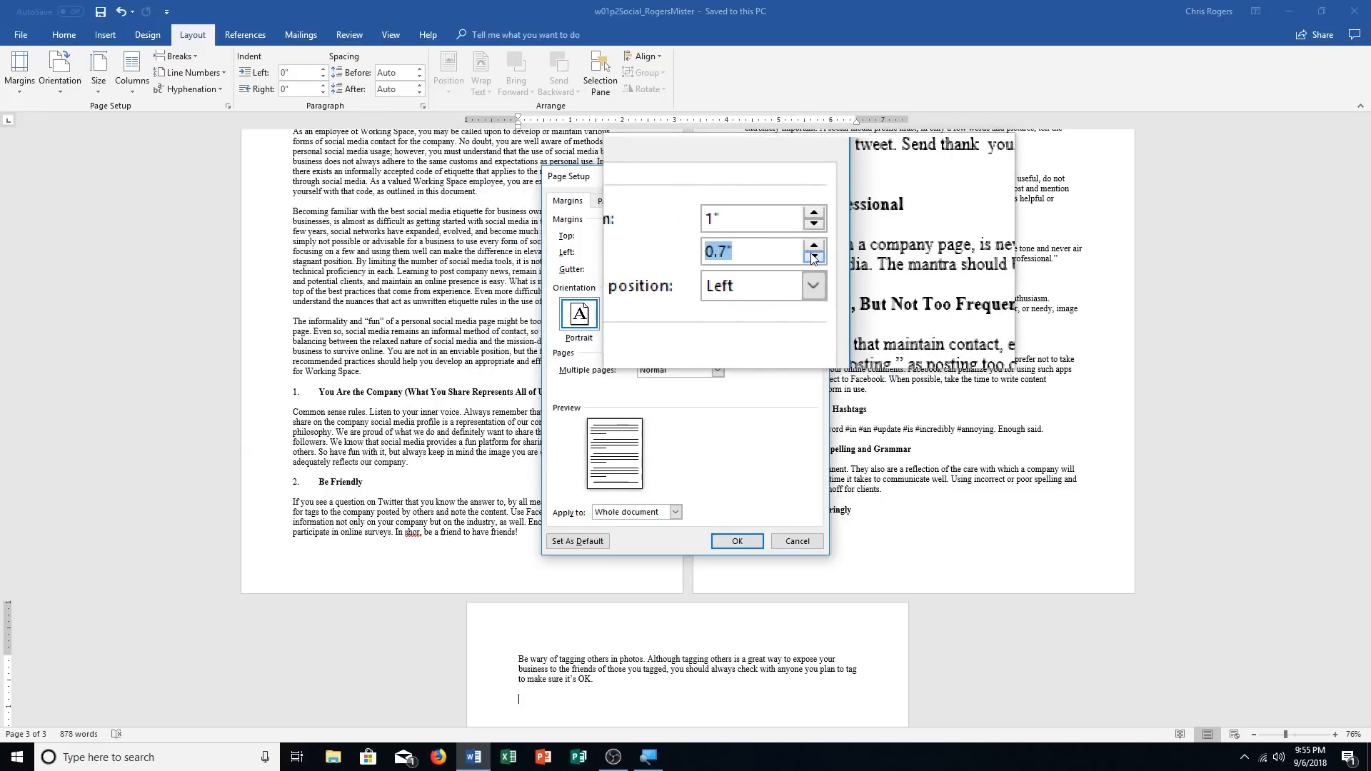
left_click(812, 258)
left_click(813, 257)
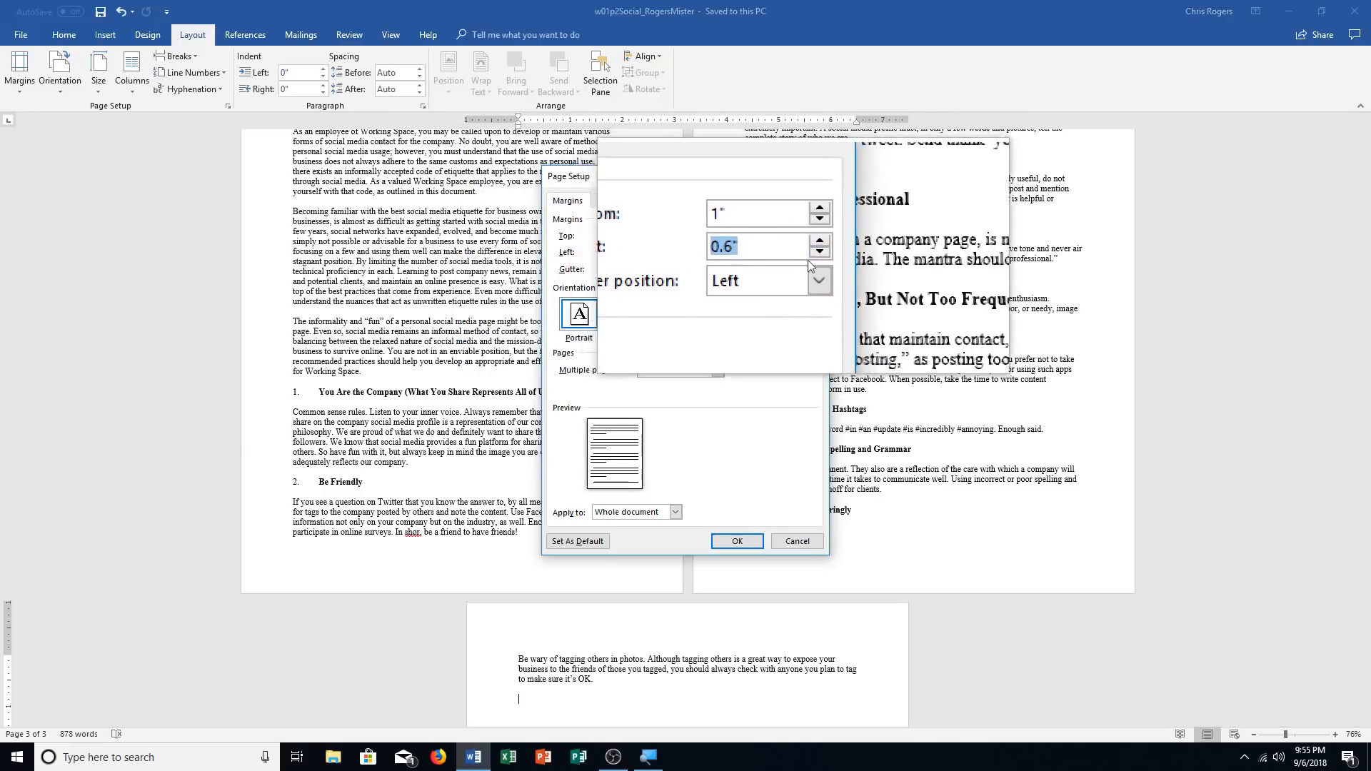
left_click(810, 258)
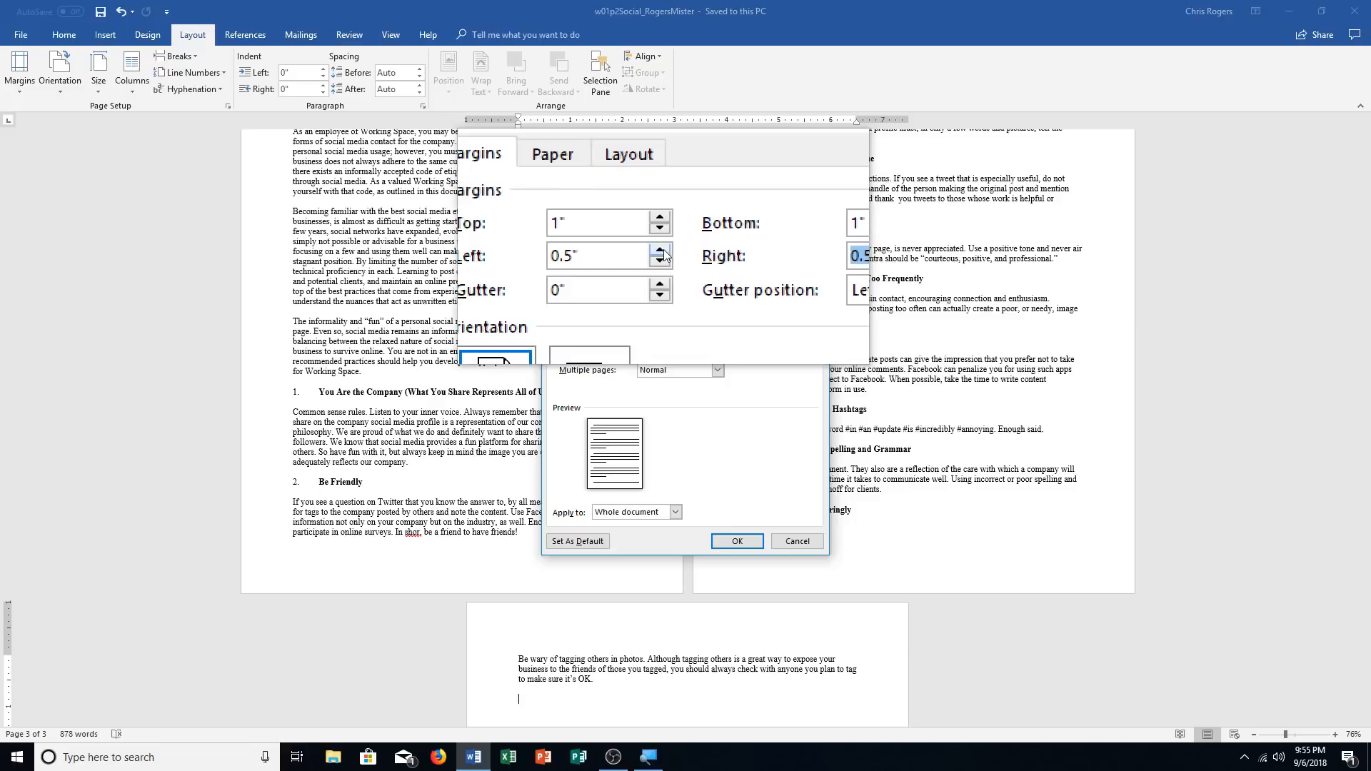
left_click(730, 551)
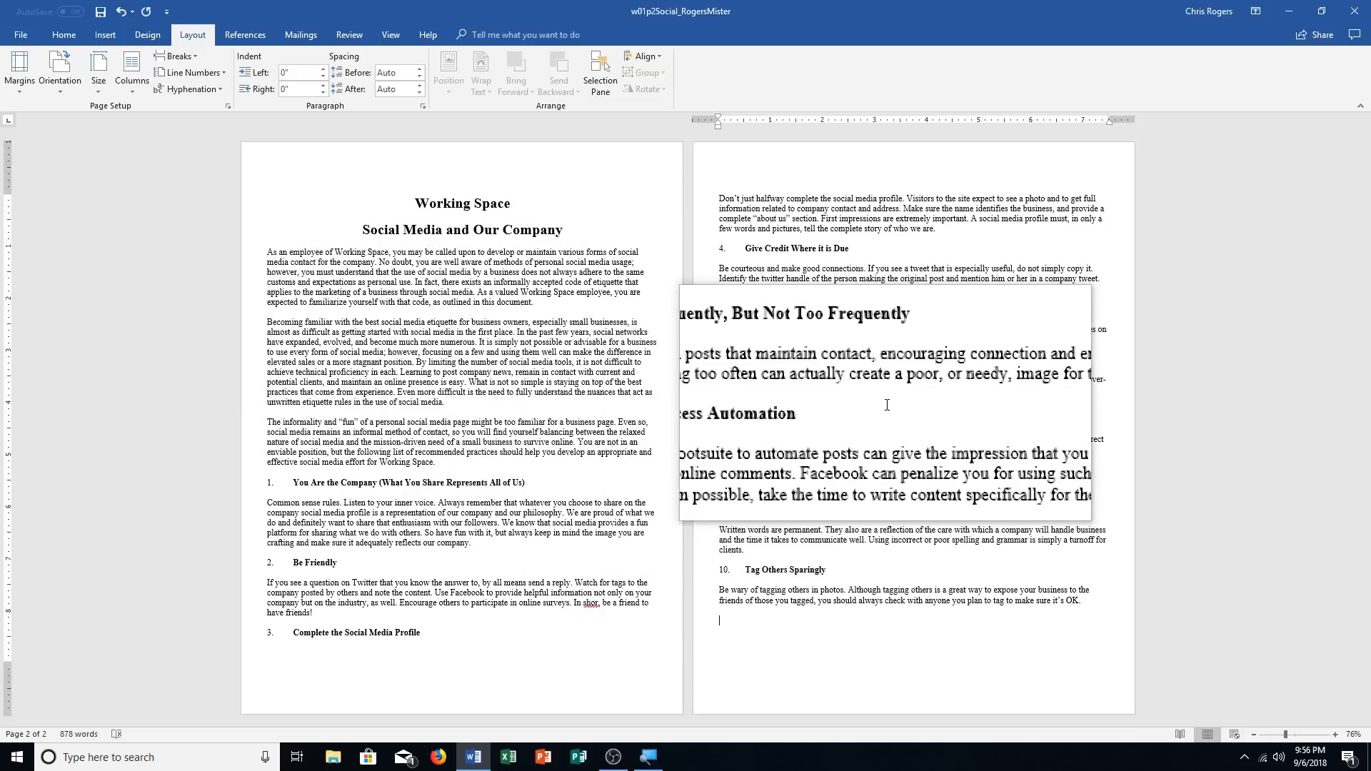
Reset the zoom to 100% and insert a Plain Number page number at the current position in the footer, then return to the body text
left_click(390, 34)
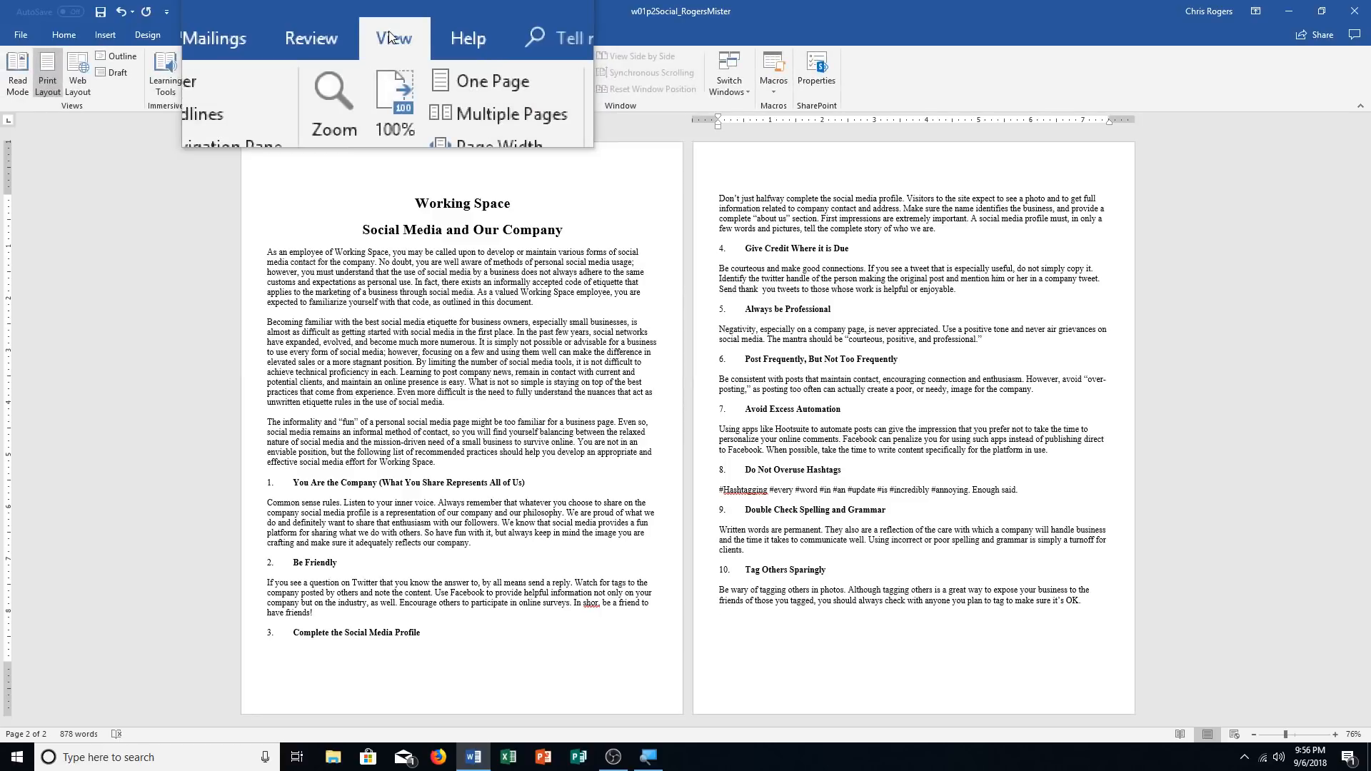
left_click(391, 73)
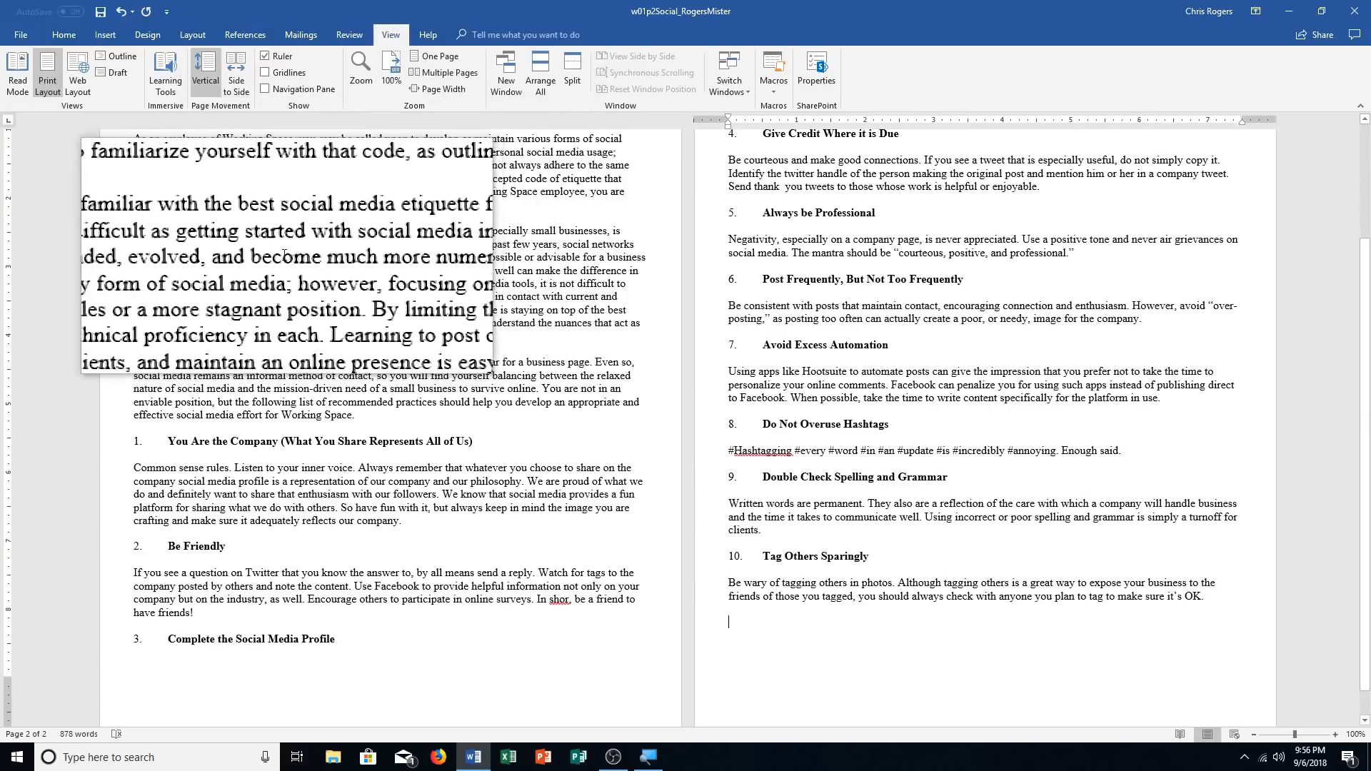
left_click(120, 32)
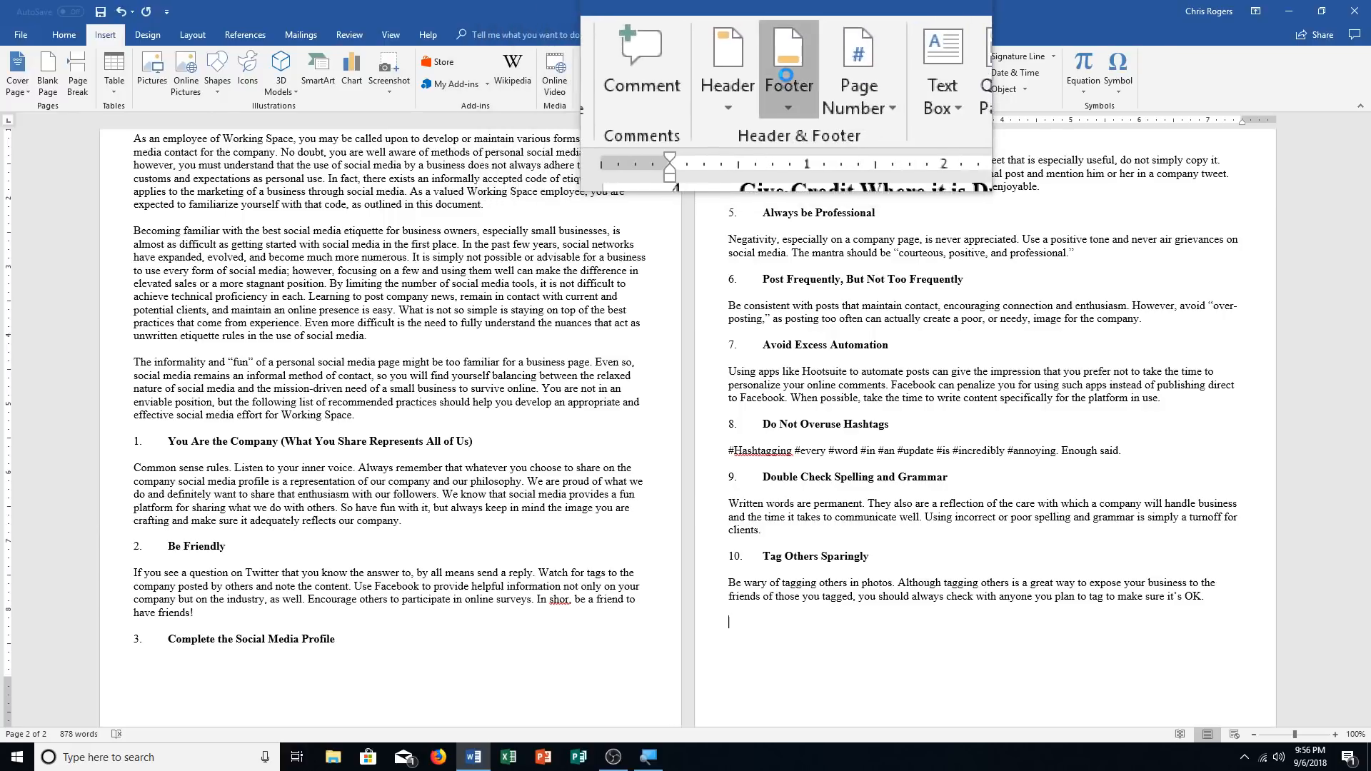
left_click(787, 75)
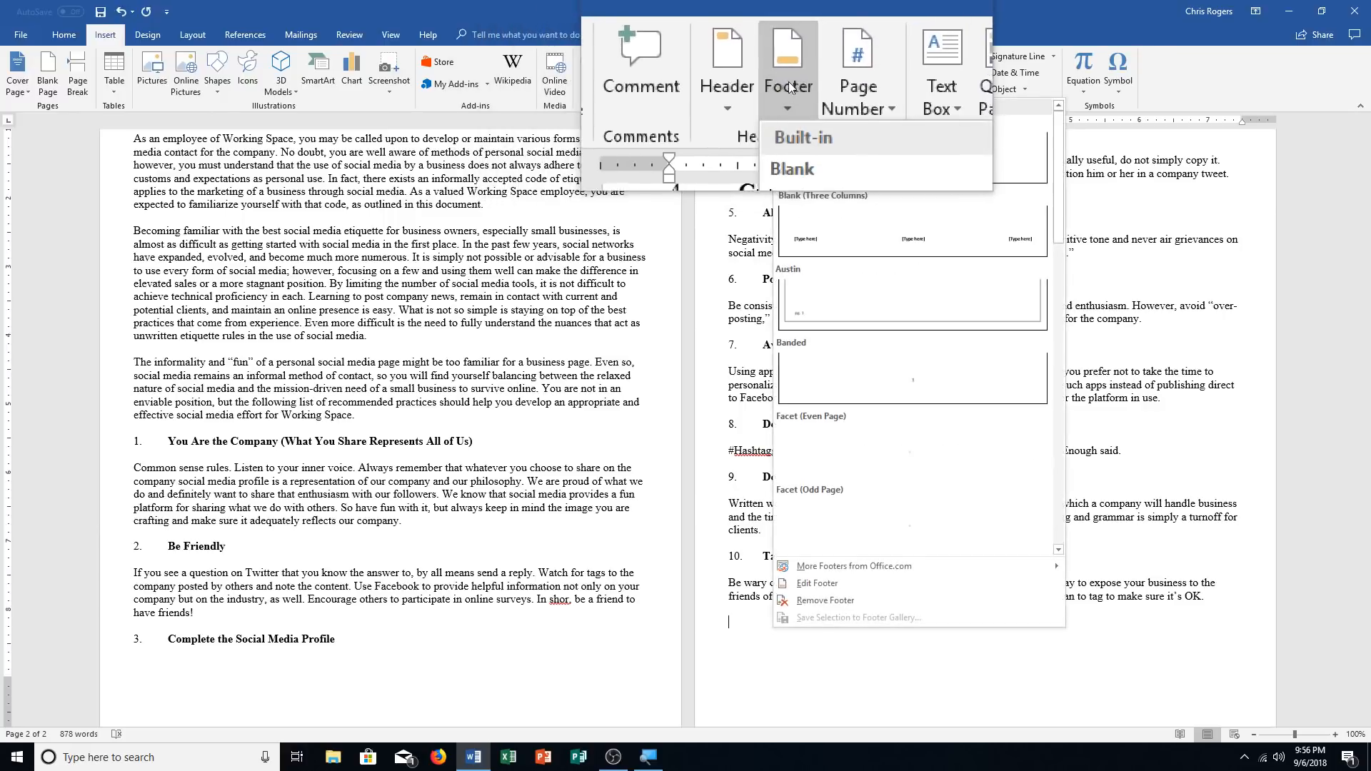
left_click(845, 581)
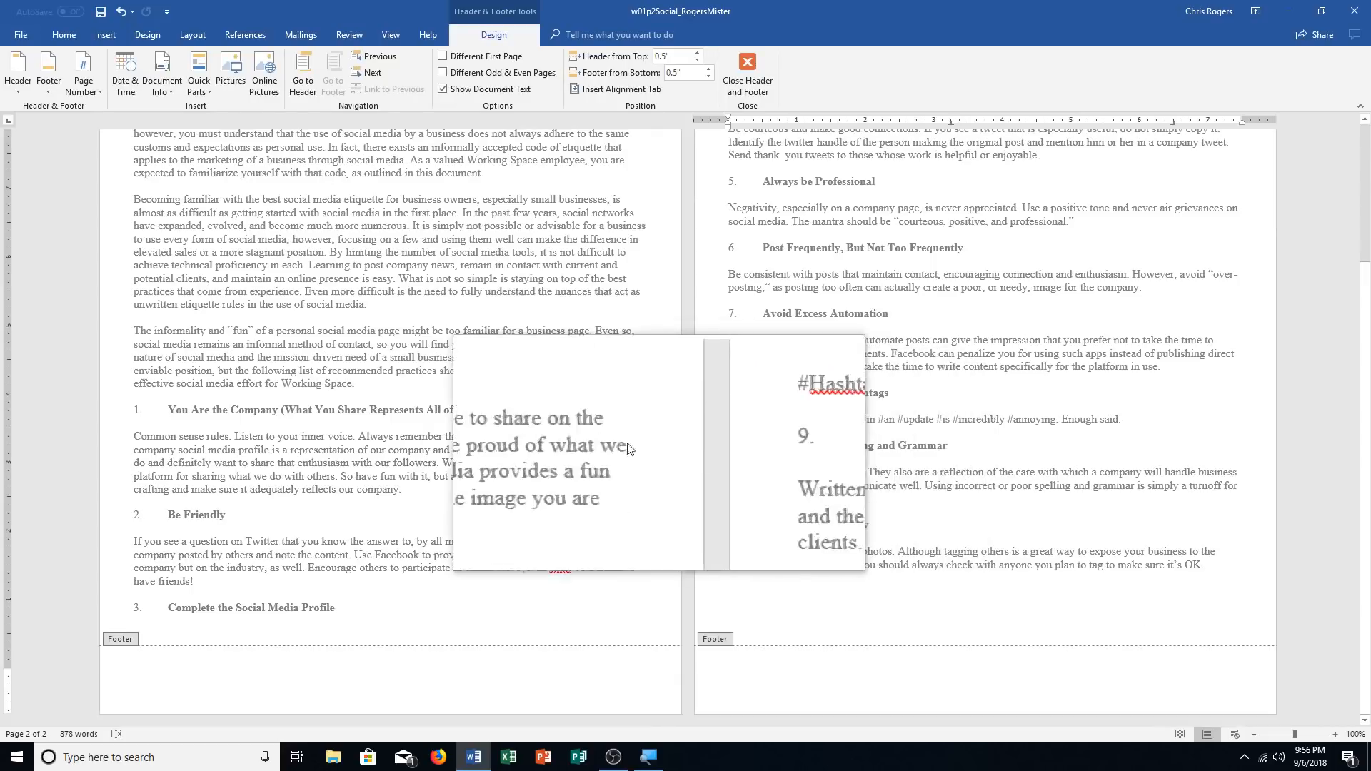
left_click(92, 90)
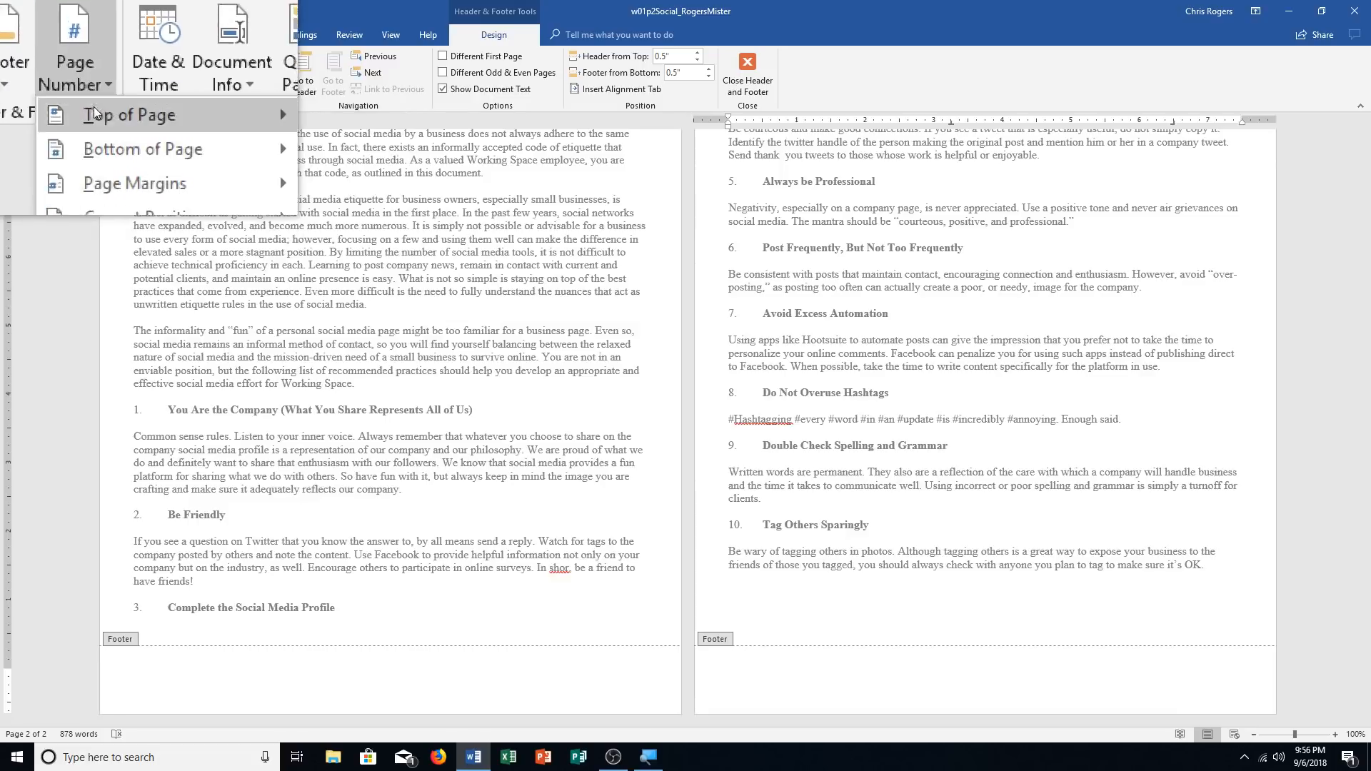
mouse_move(108, 160)
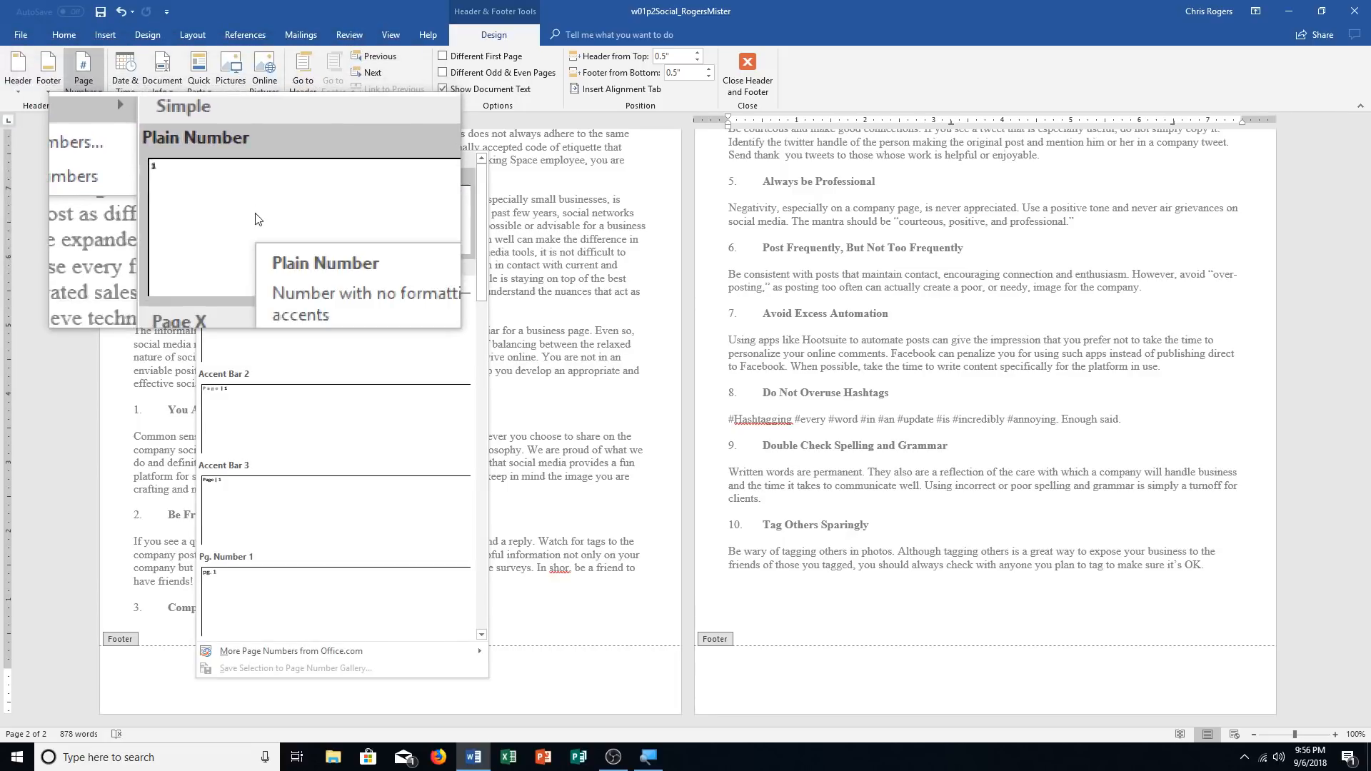
left_click(257, 220)
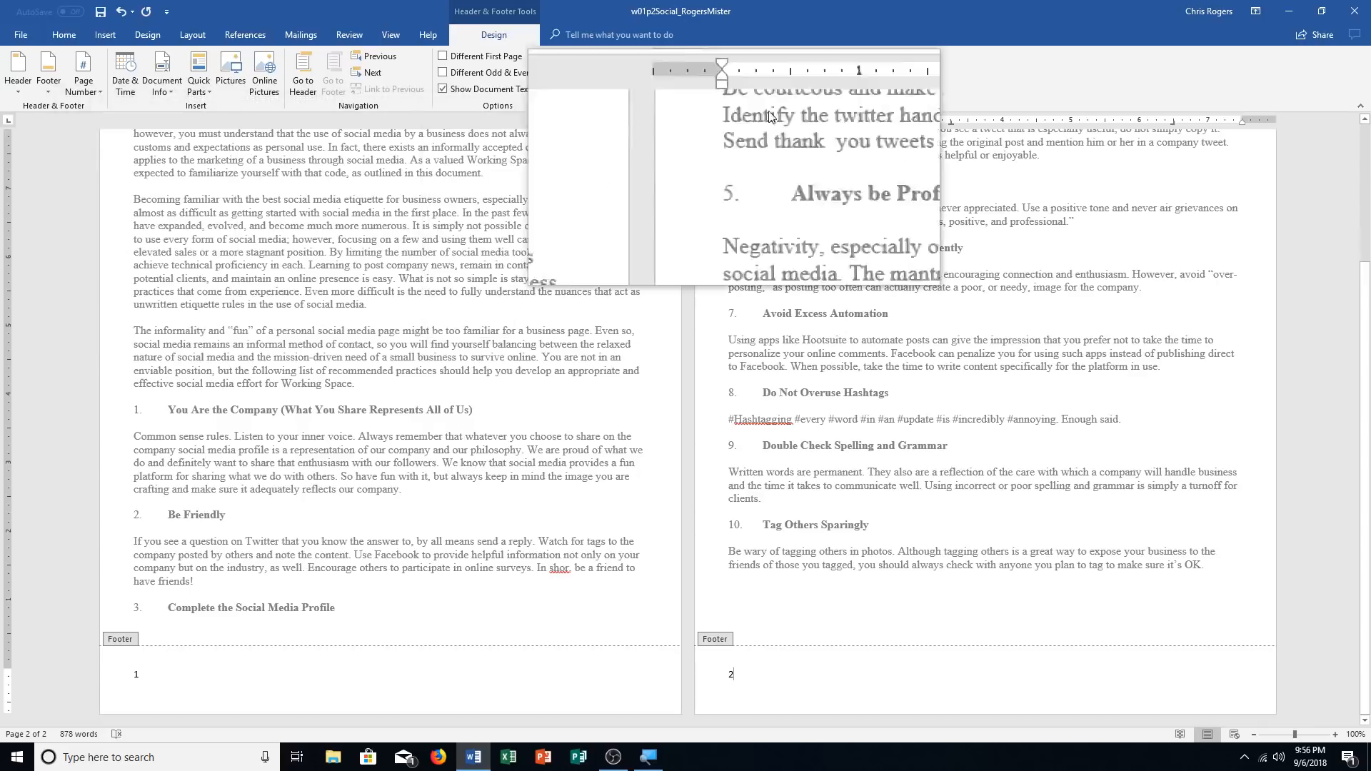
left_click(757, 88)
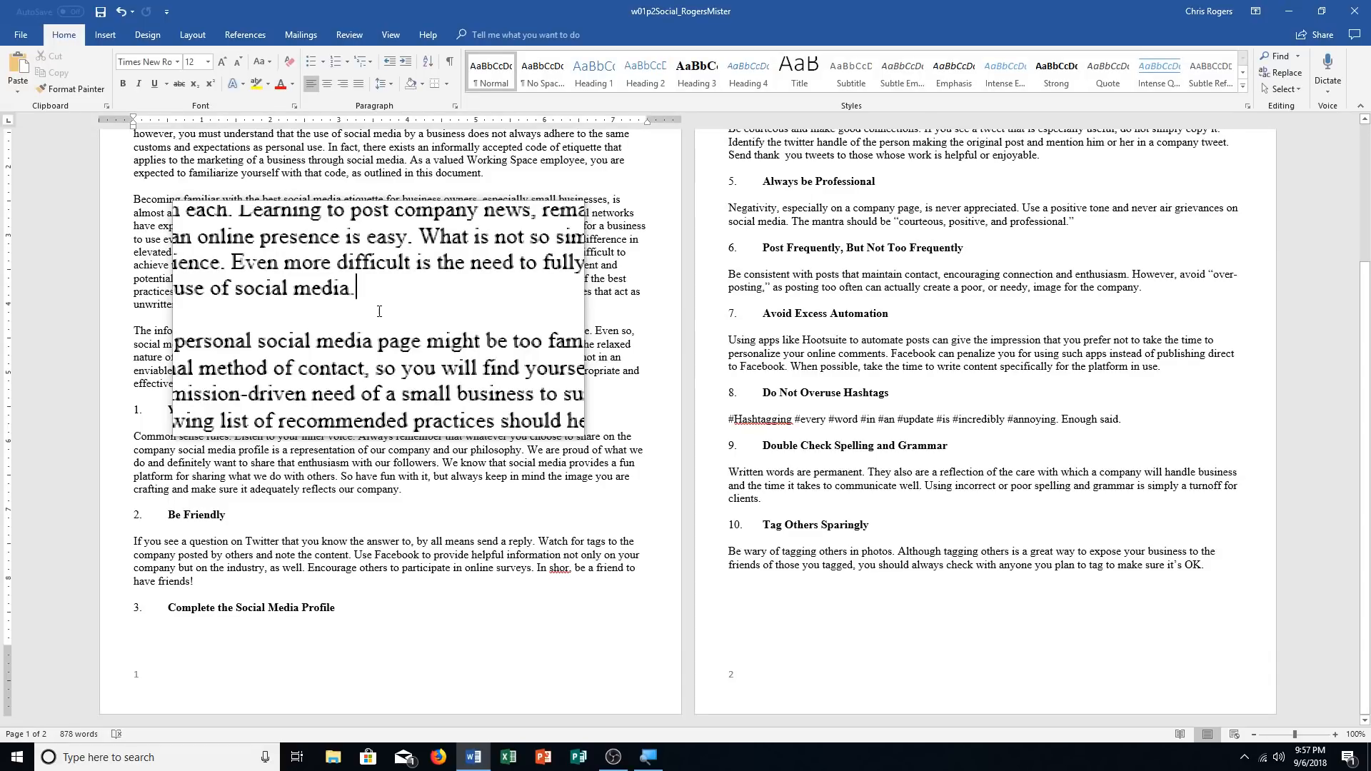
Save the document, enter the author's full name in the page header and return to the body text
left_click(100, 12)
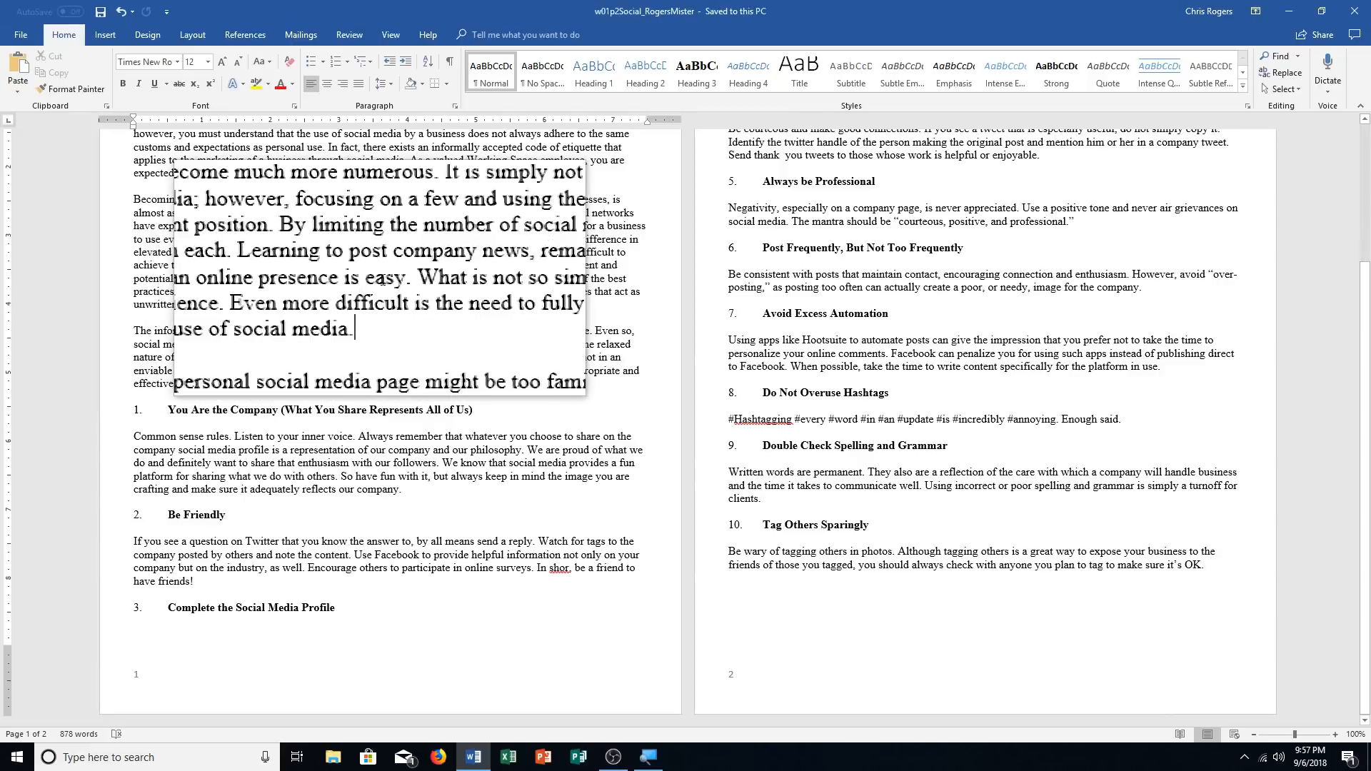
key("ctrl+Home")
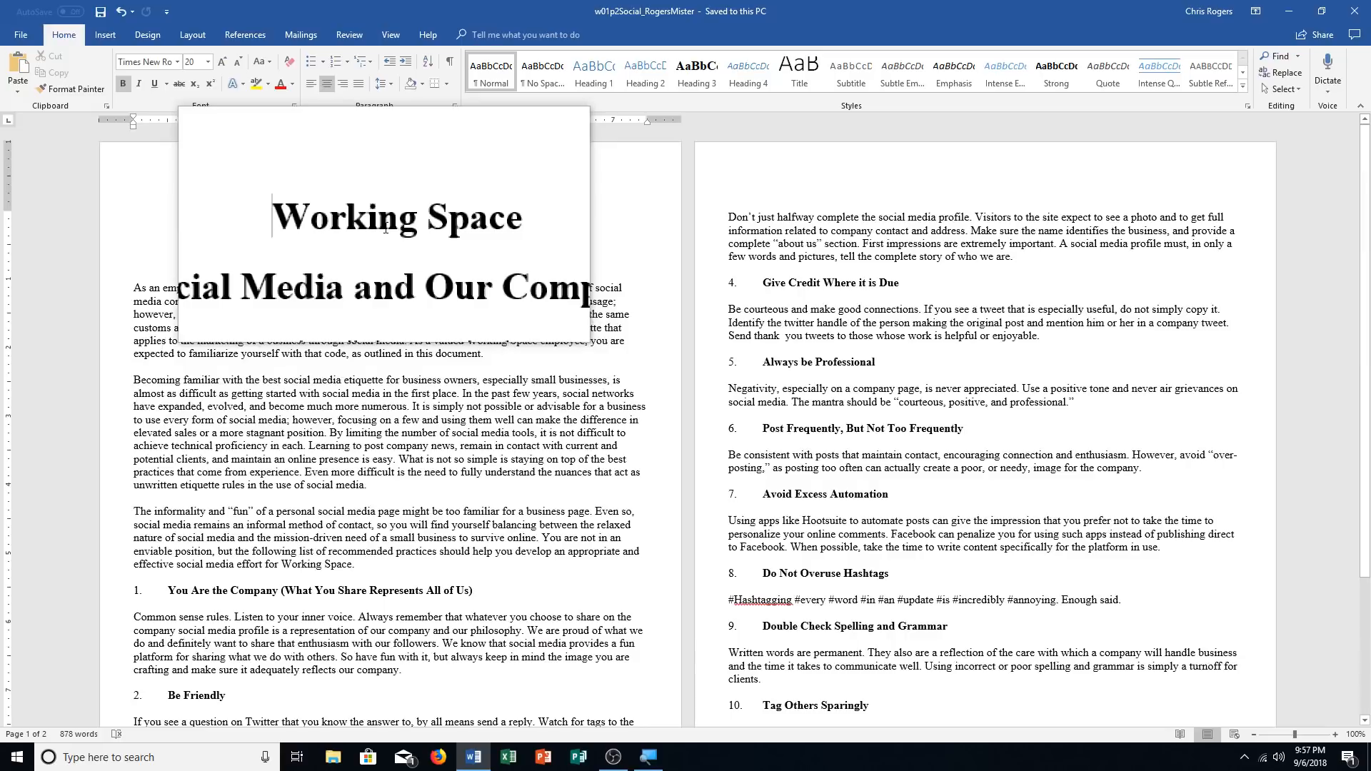
double_click(371, 183)
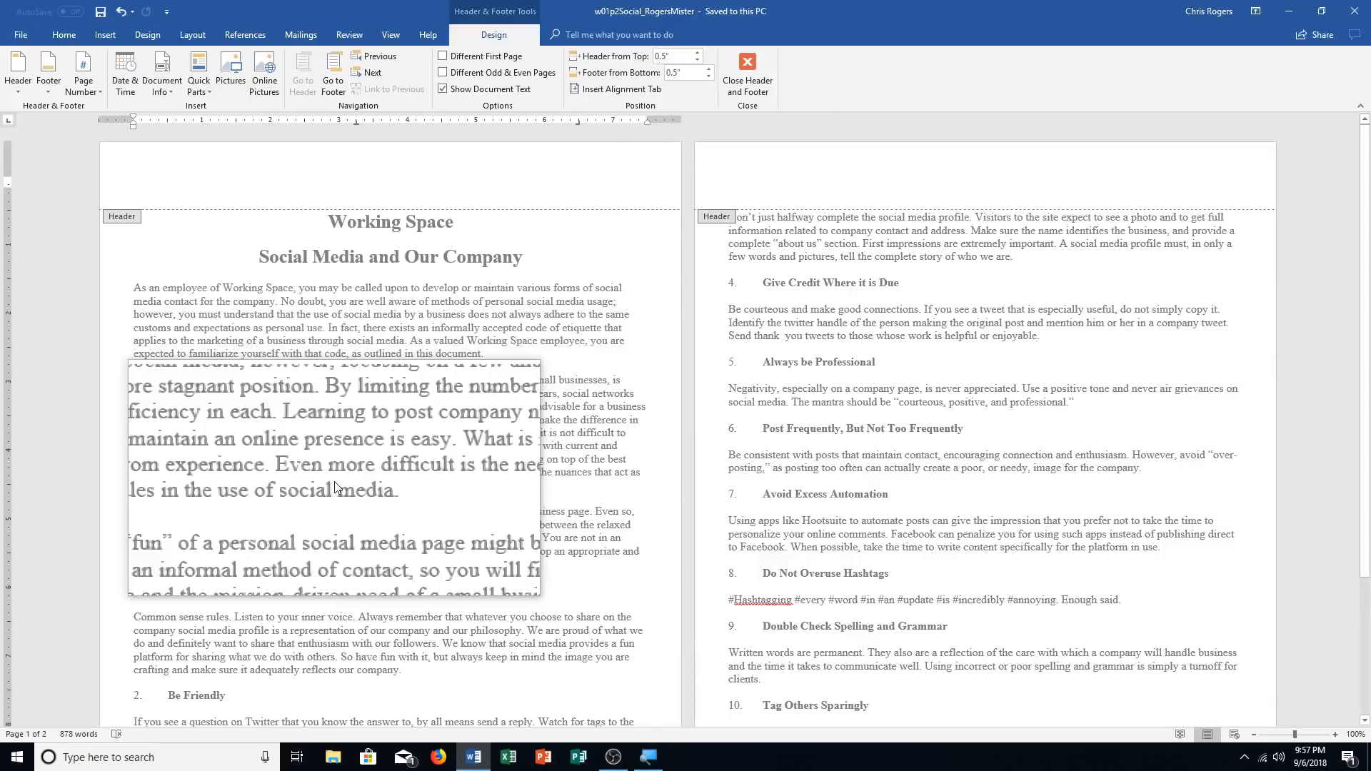
type("Mister Rogers")
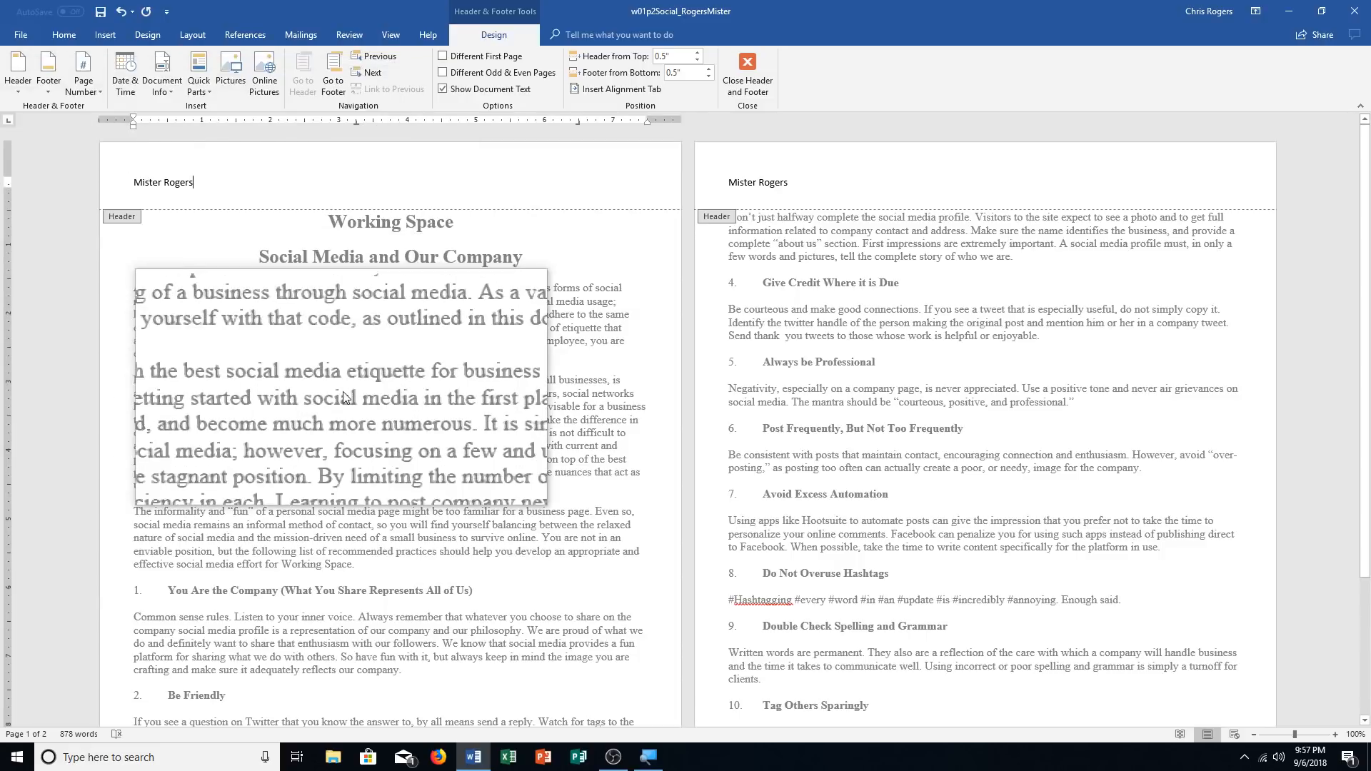
double_click(343, 391)
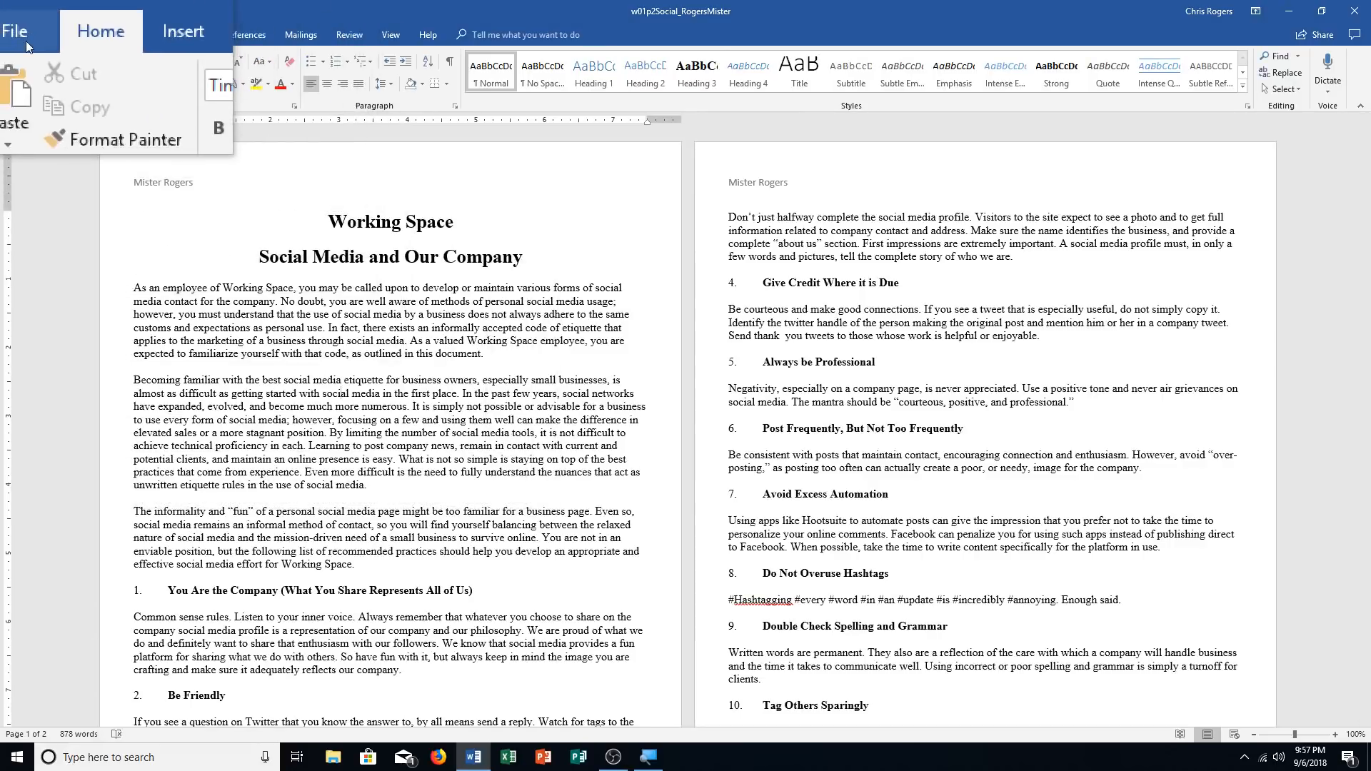
Check both pages of the document in the print preview and return to editing
left_click(26, 41)
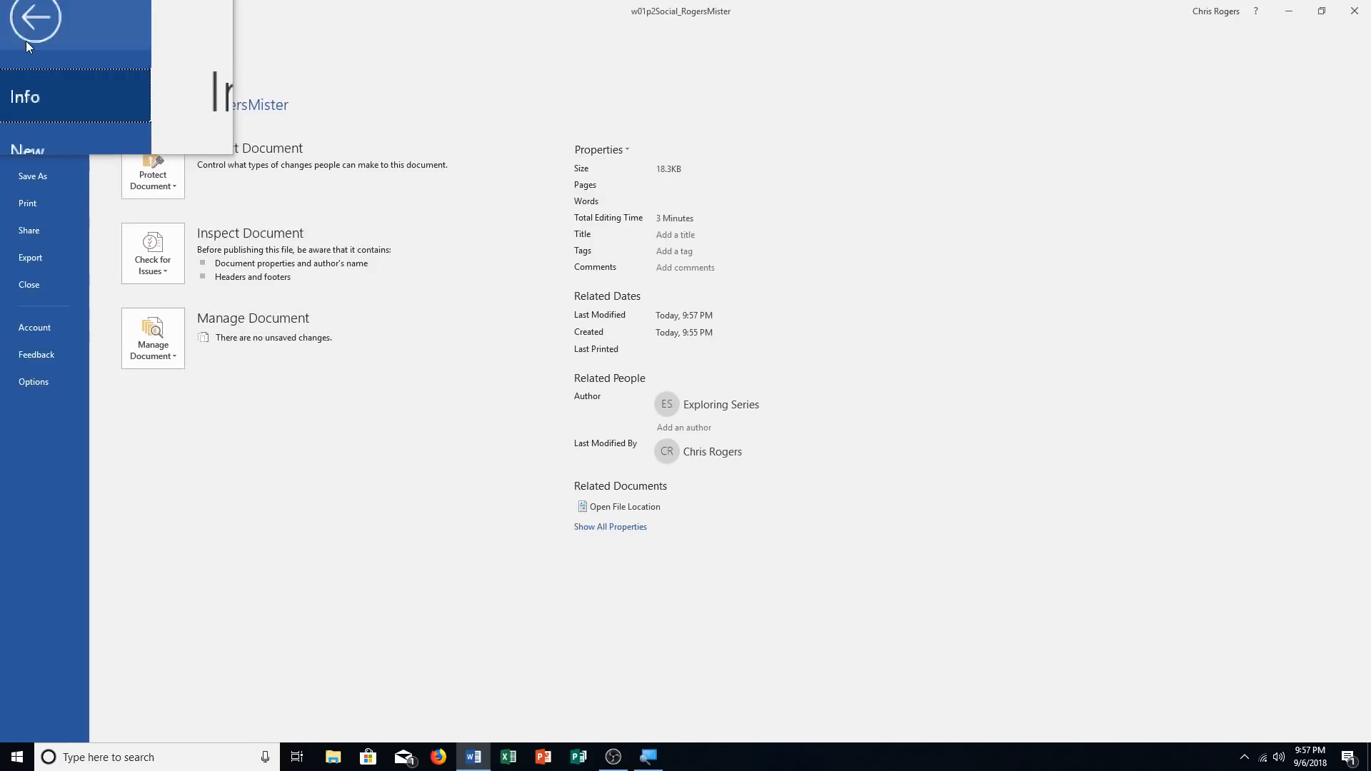
left_click(30, 198)
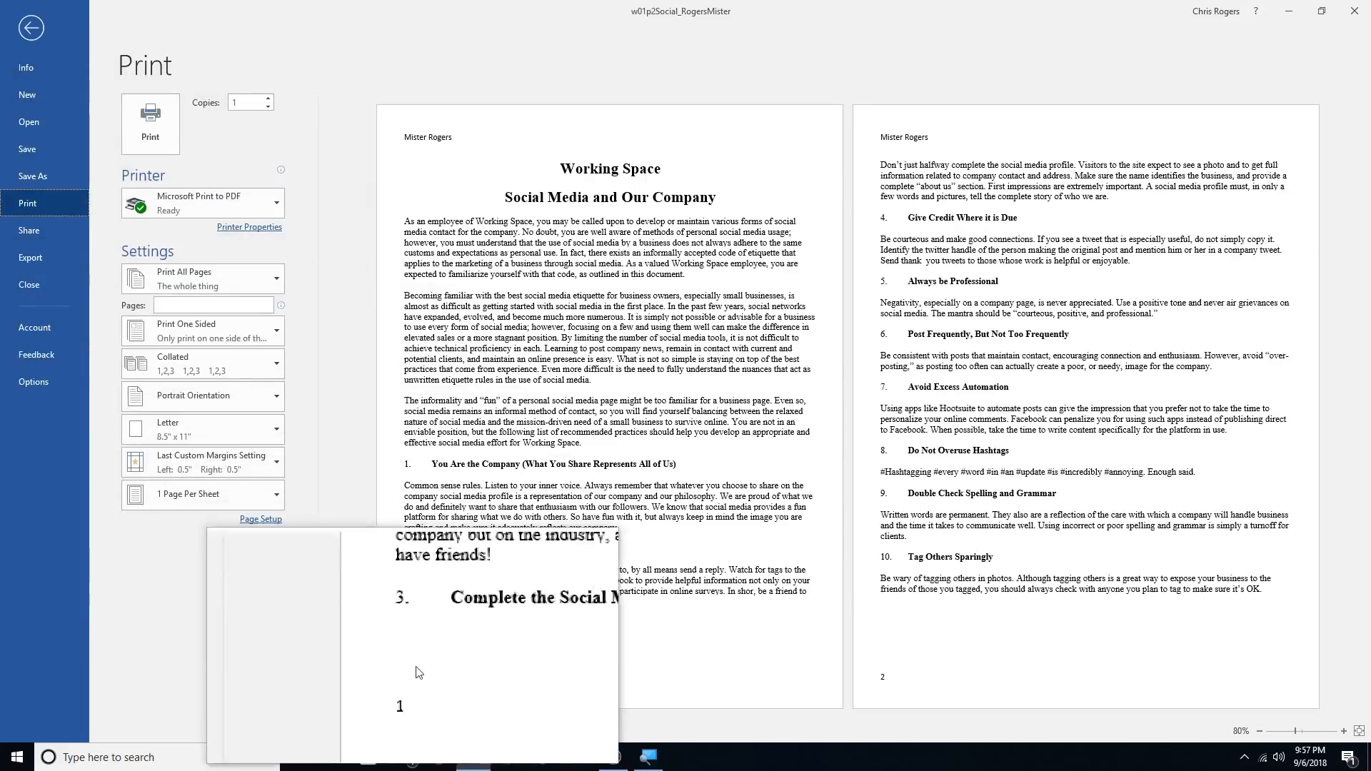
left_click(412, 734)
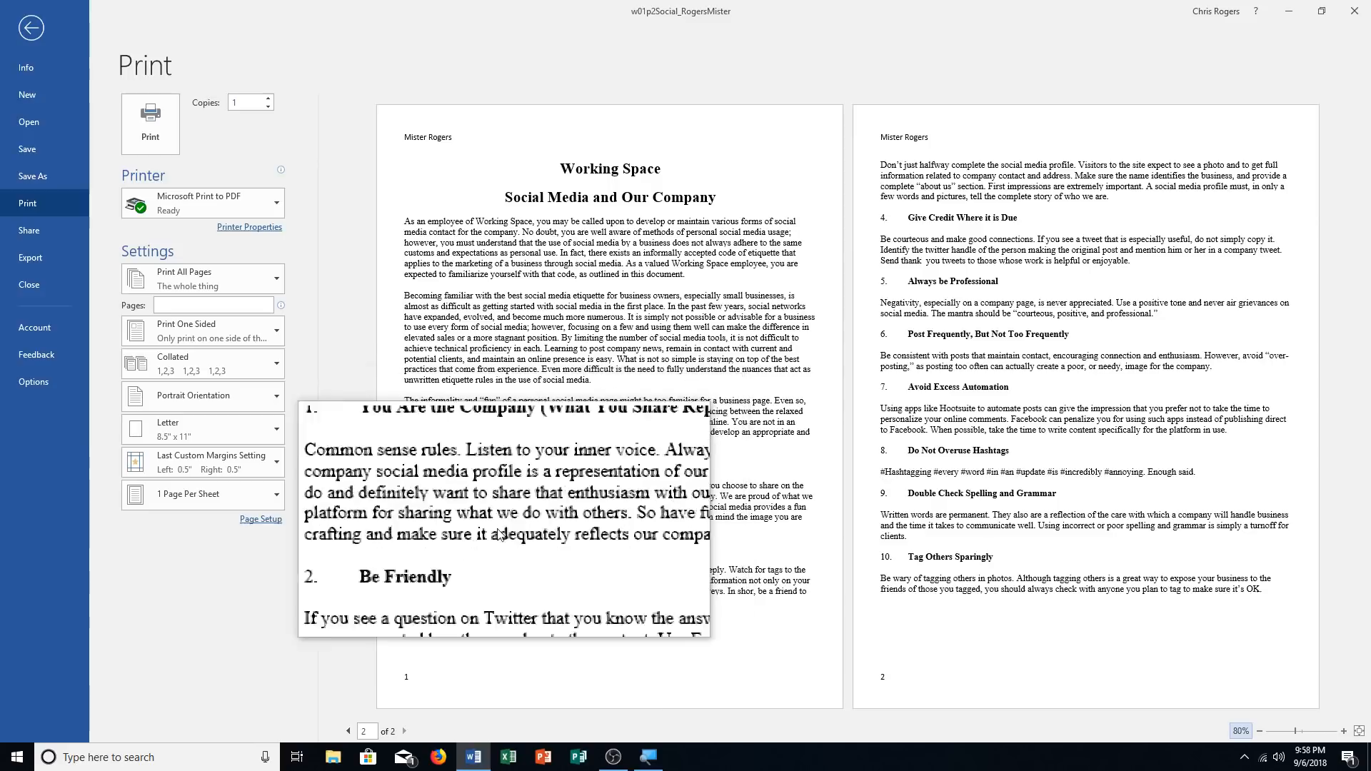
left_click(352, 735)
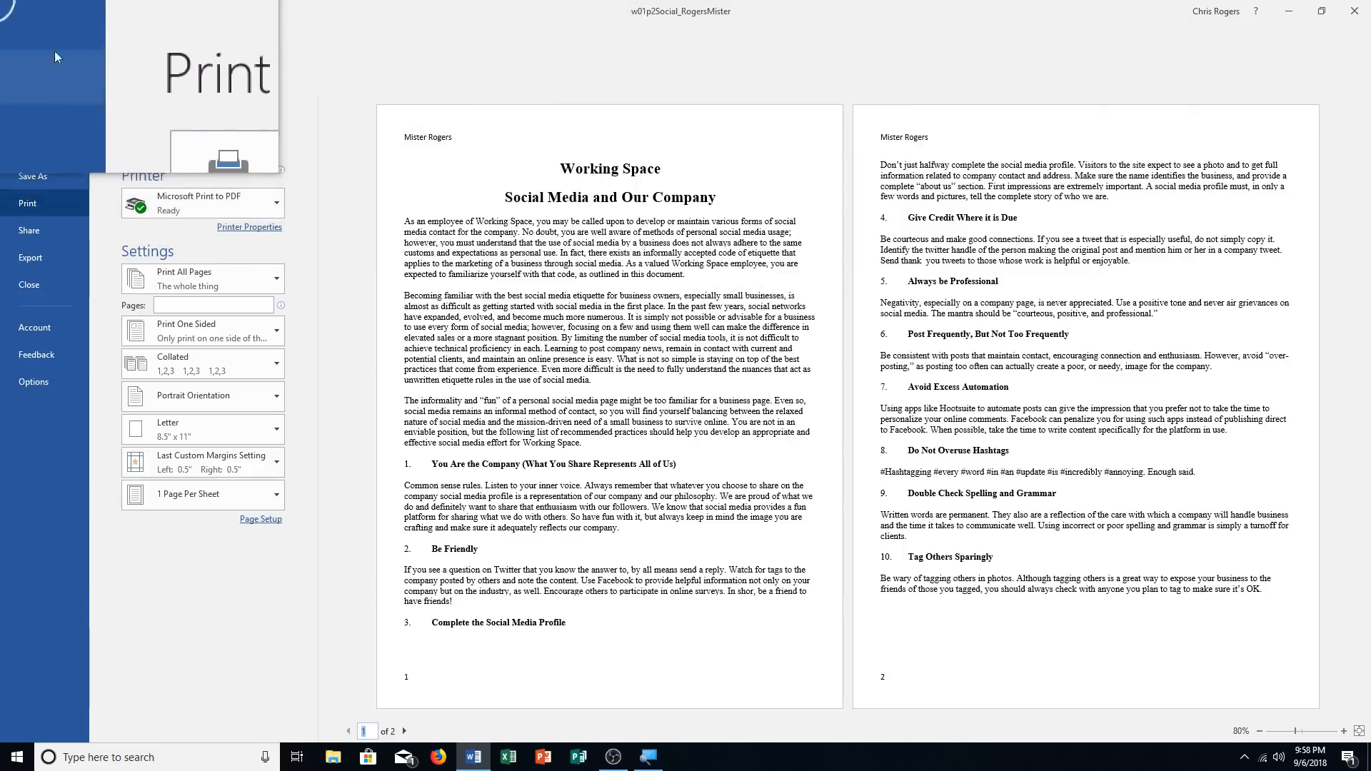
left_click(23, 32)
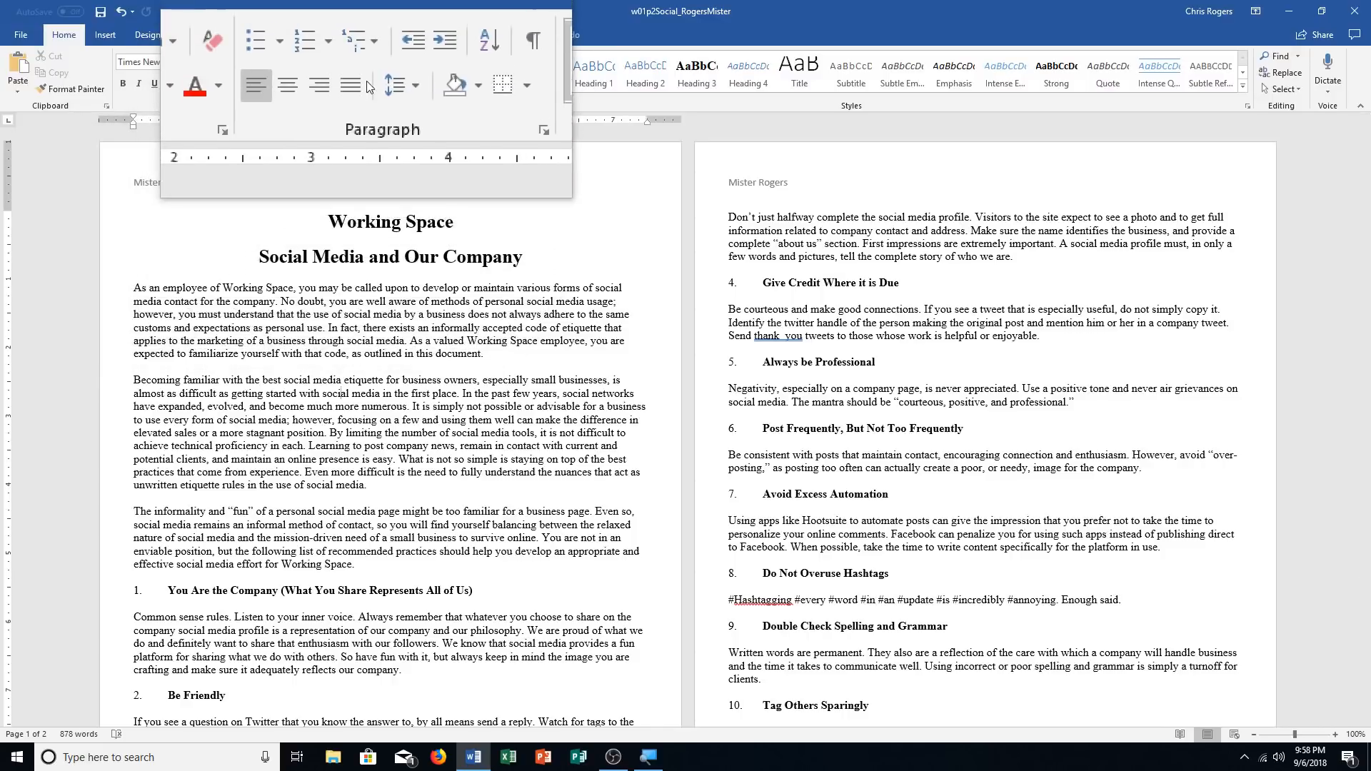
Show the formatting marks and insert a page break before the numbered heading "Complete the Social Media Profile"
left_click(450, 64)
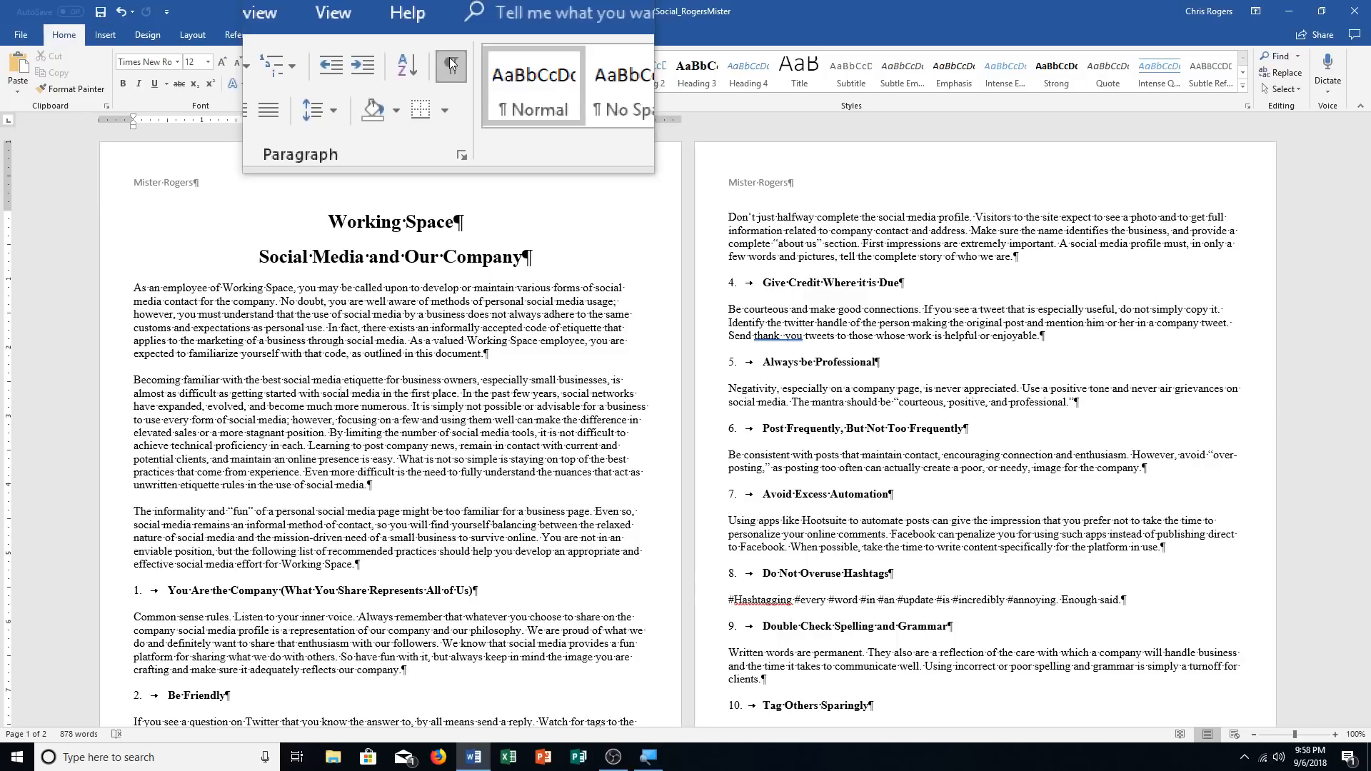
scroll(283, 331, "down", 3)
scroll(284, 330, "down", 1)
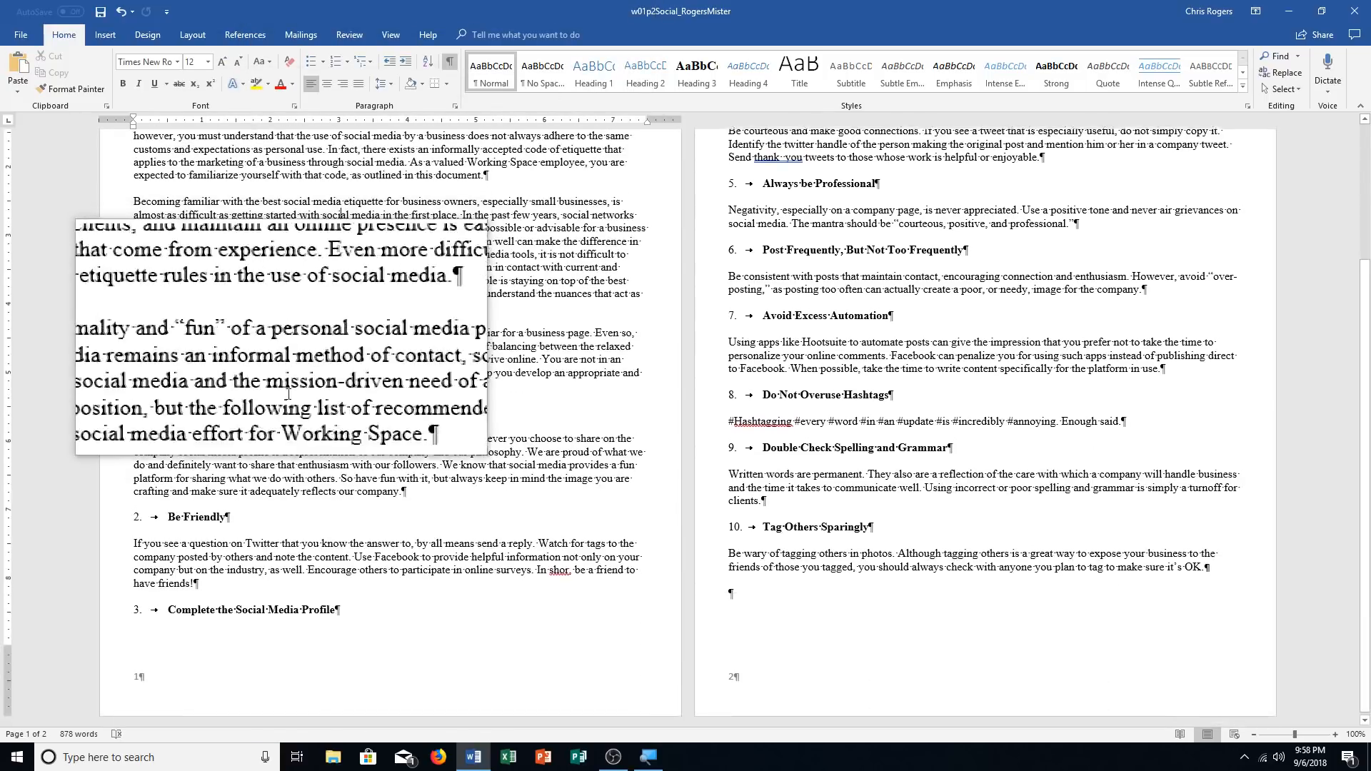
left_click(133, 609)
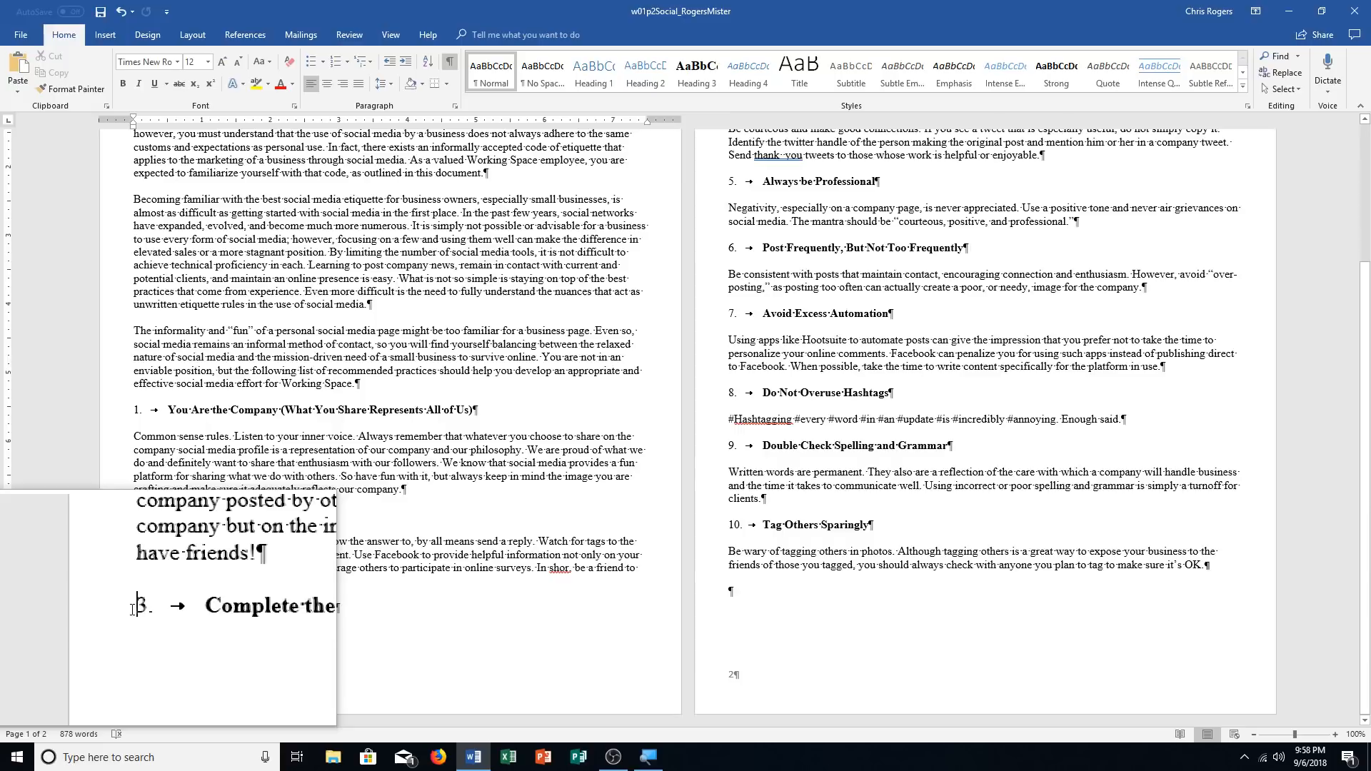
key("ctrl+Return")
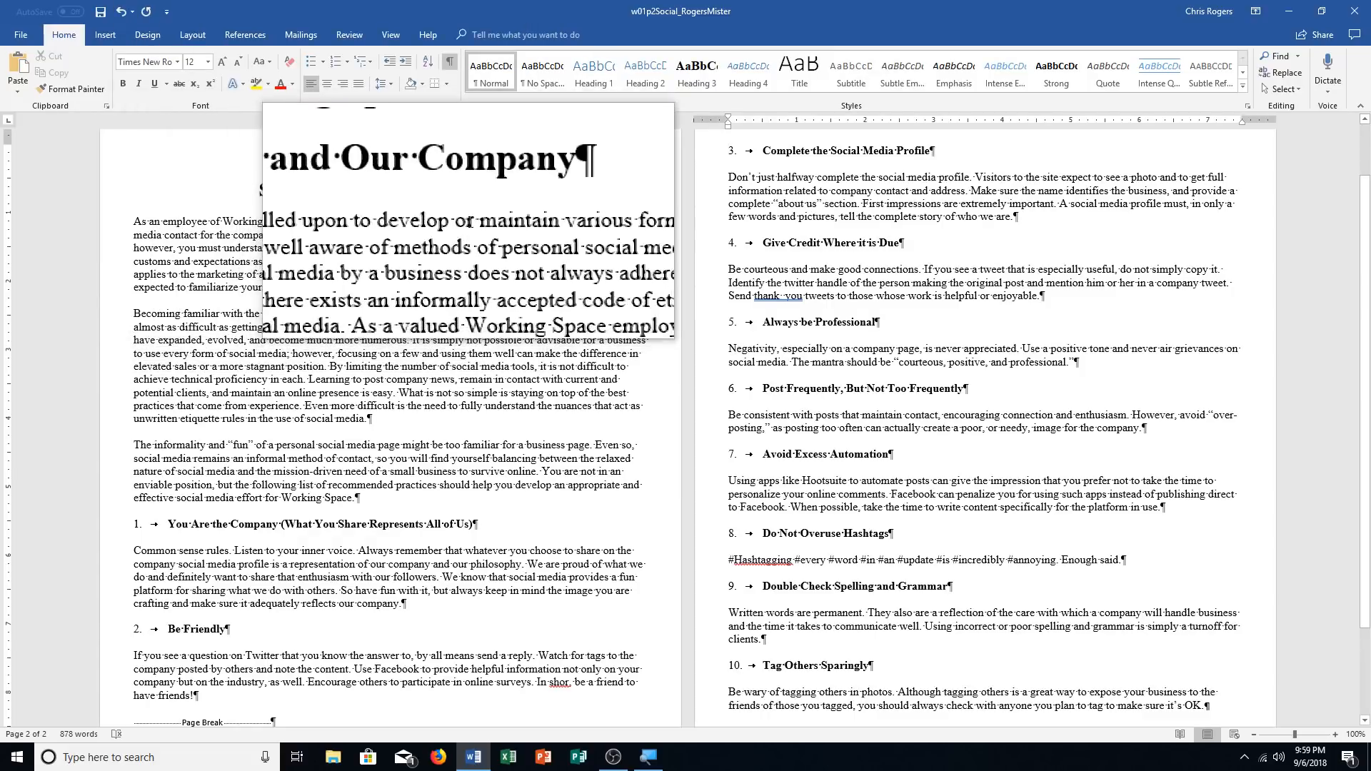
Delete the words "develop or" from the first sentence of the opening paragraph
double_click(466, 220)
left_click_drag(448, 216, 434, 221)
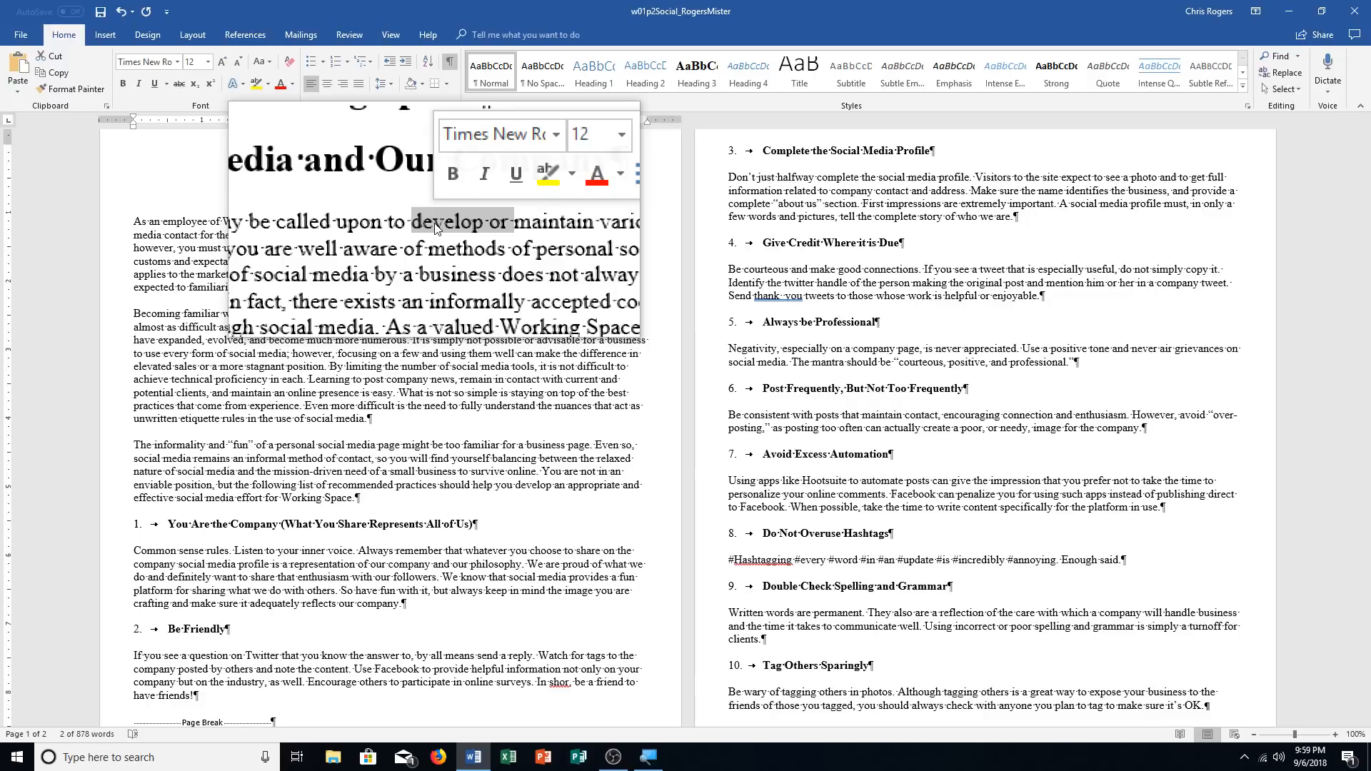
key("Delete")
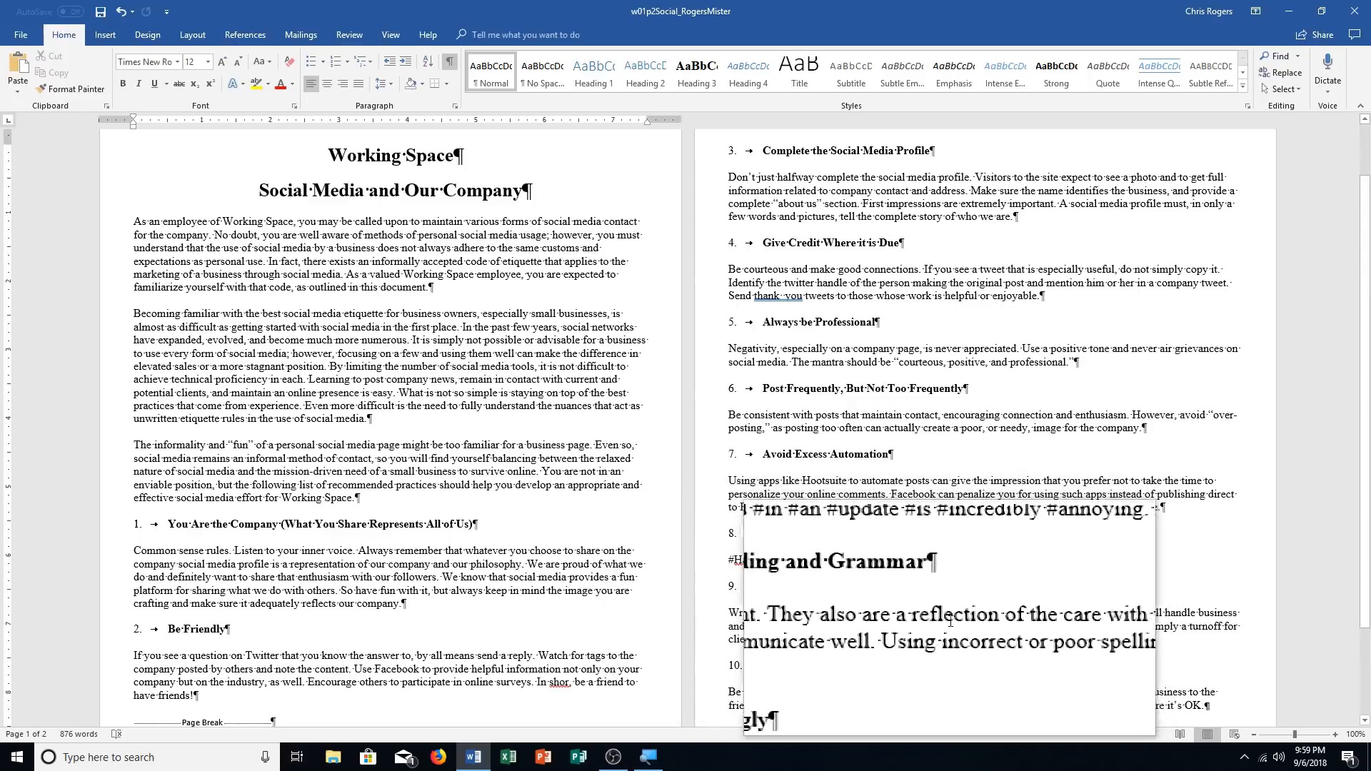
Replace "also are" with "are also" in the paragraph under Double Check Spelling and Grammar and save the document
left_click_drag(928, 610, 905, 619)
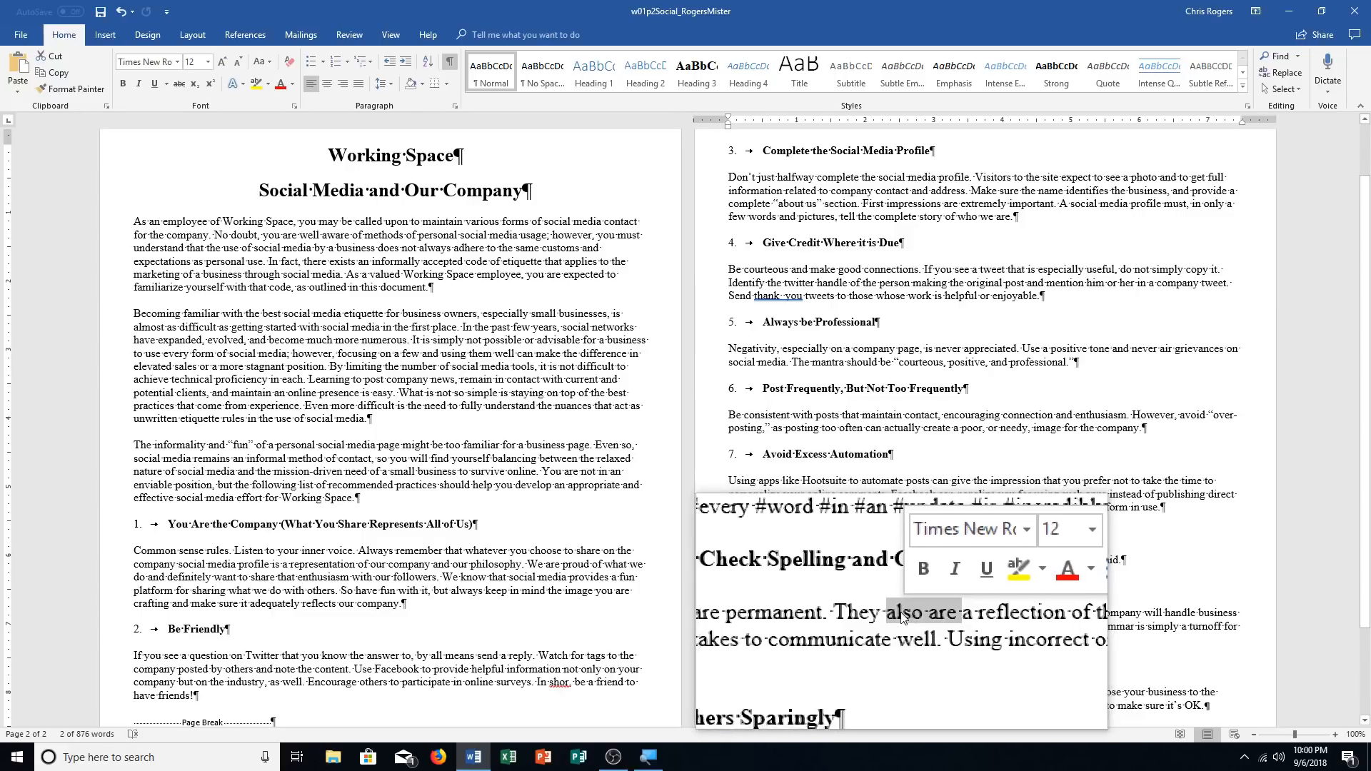
type("are also")
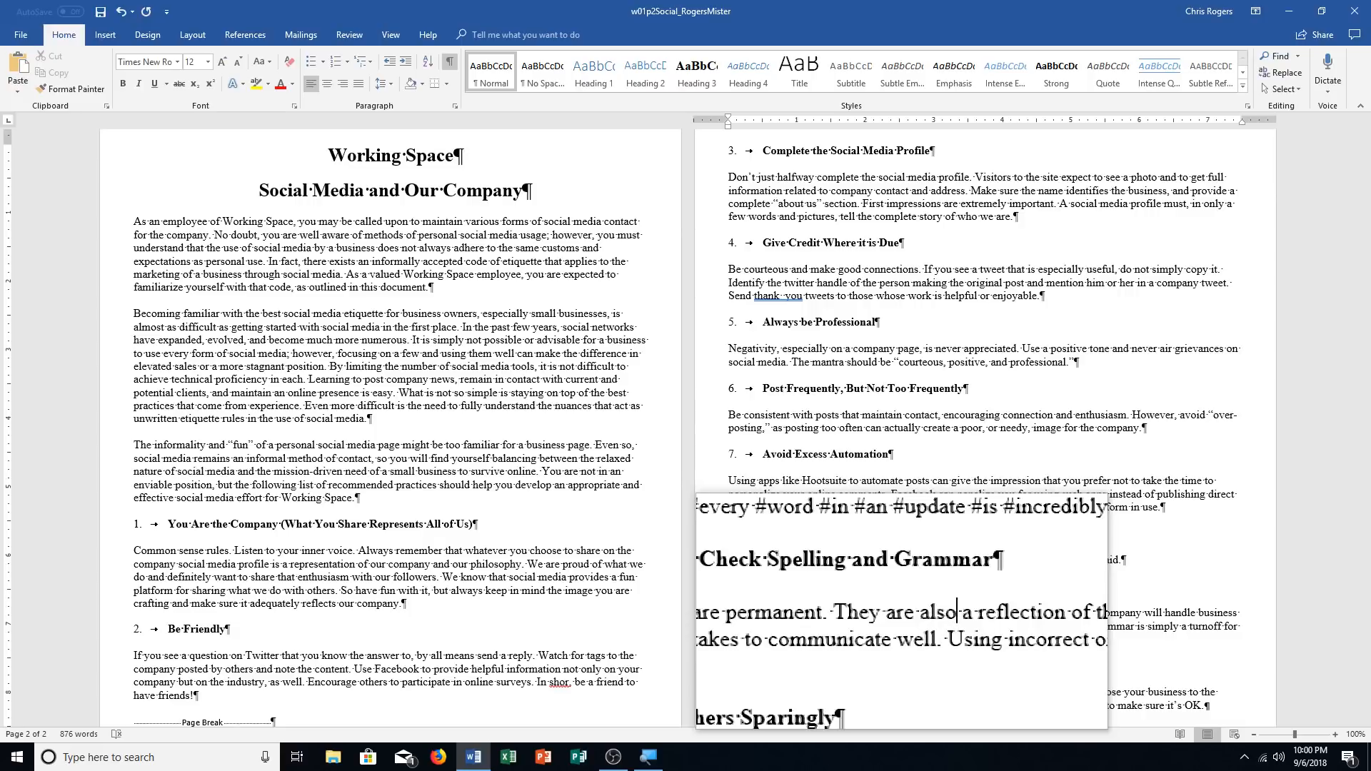
key("ctrl+s")
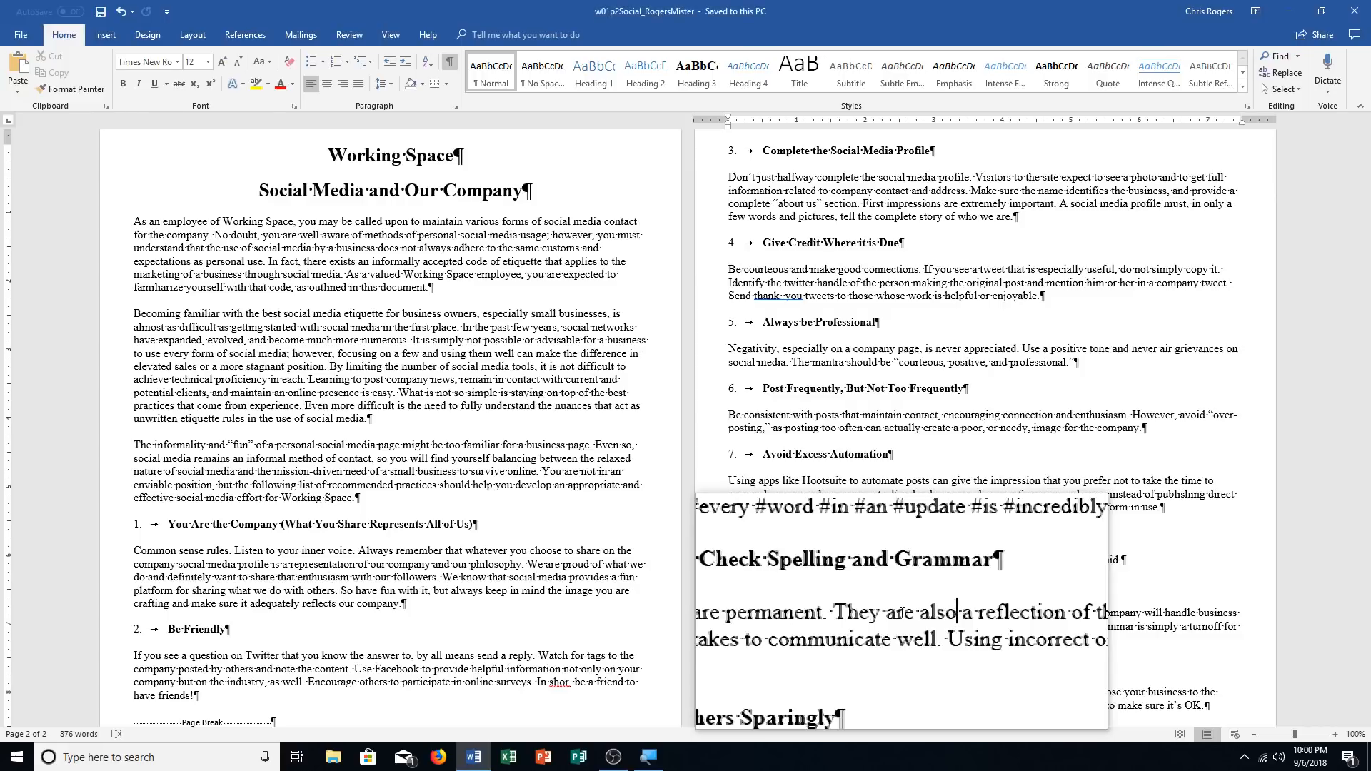
Run the spelling and grammar check from the beginning of the document and correct "shor" to "short"
key("ctrl+Home")
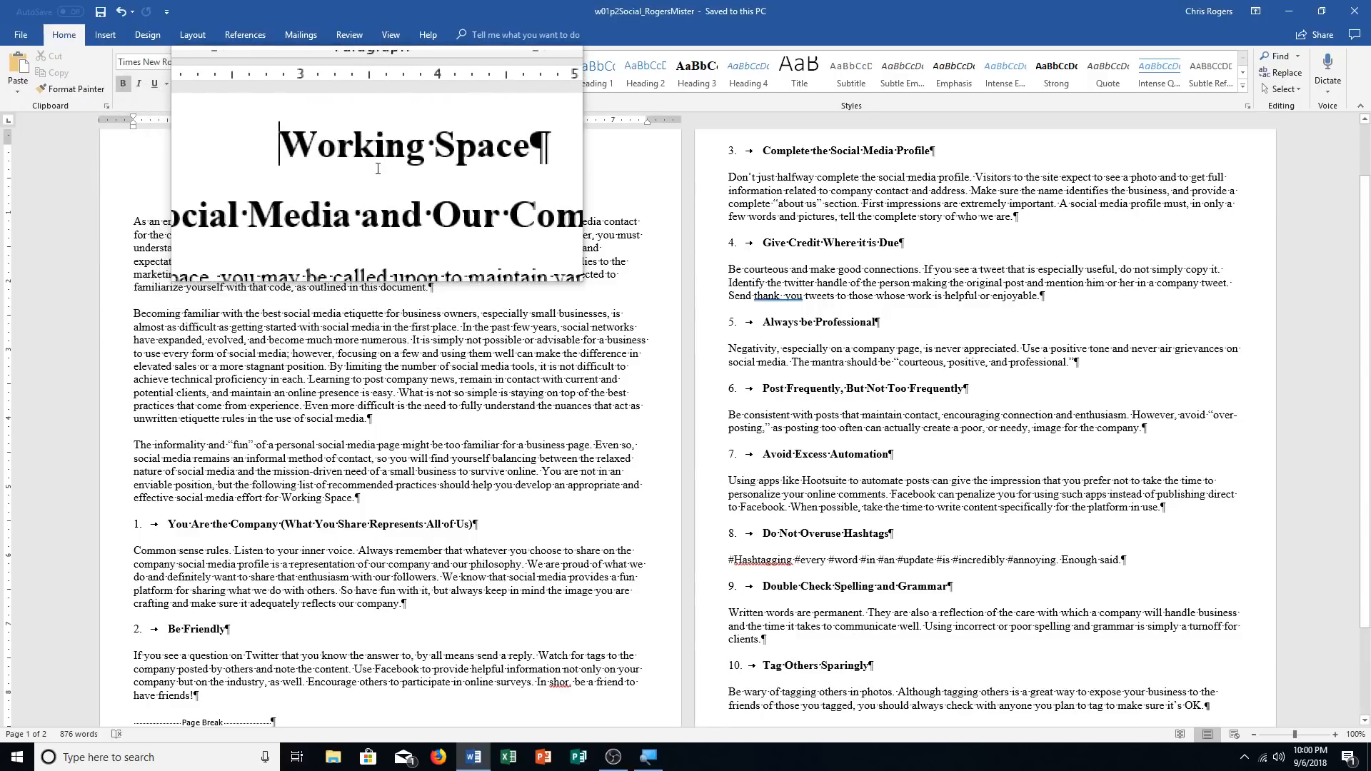
left_click(369, 33)
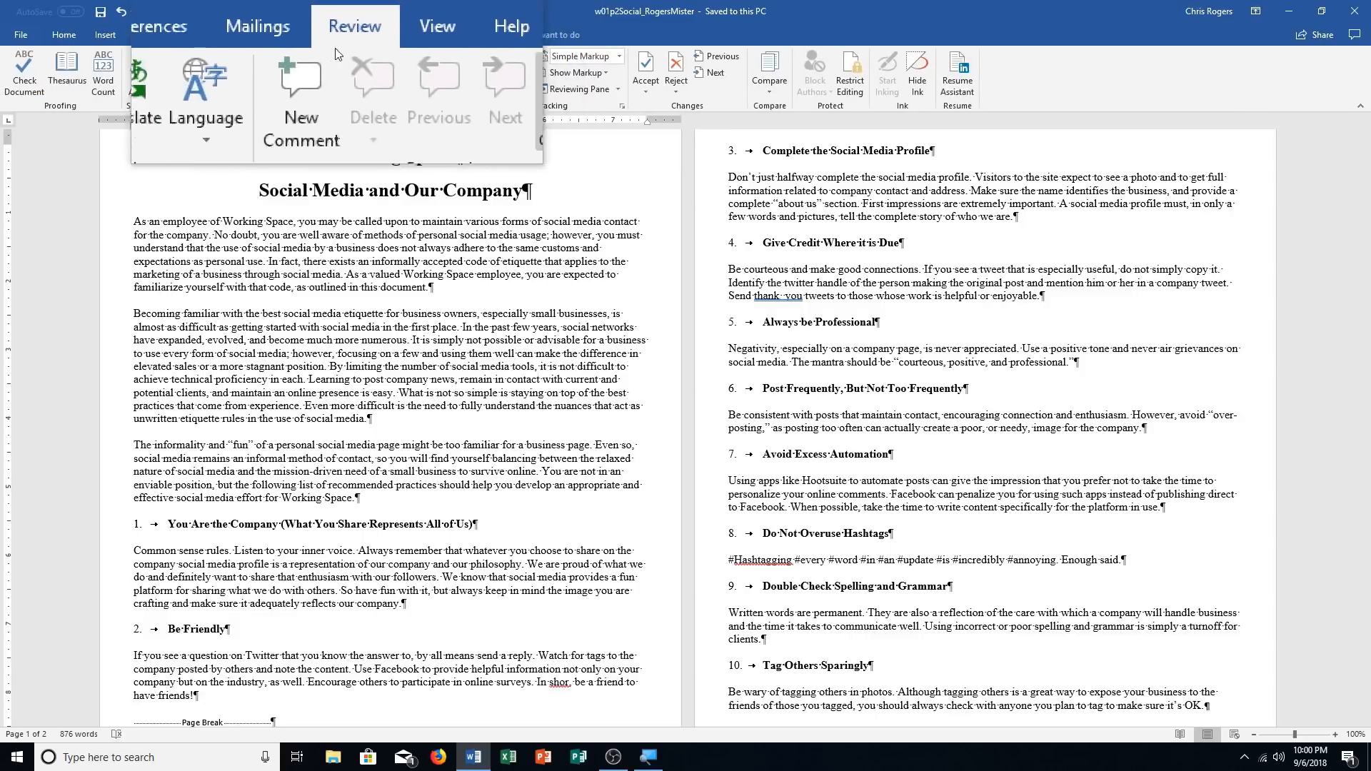
left_click(19, 69)
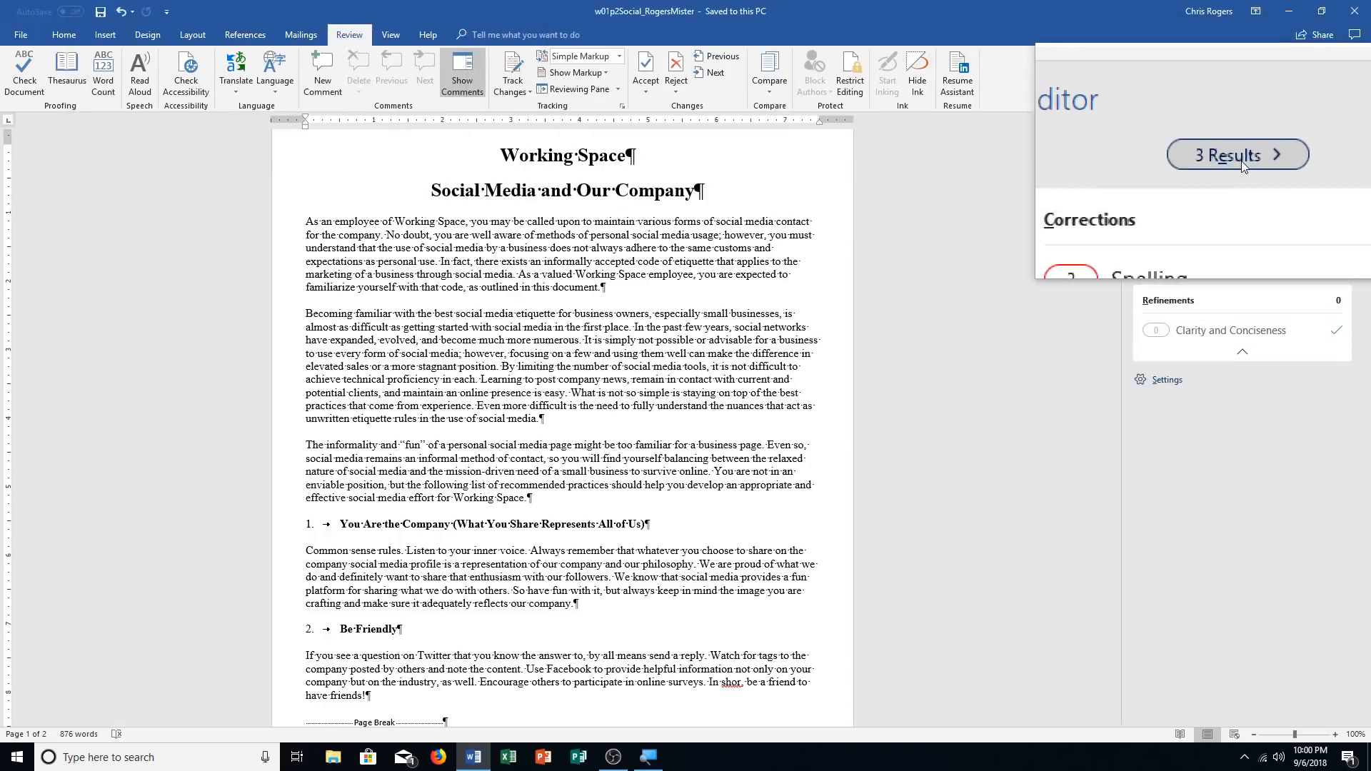
left_click(1242, 162)
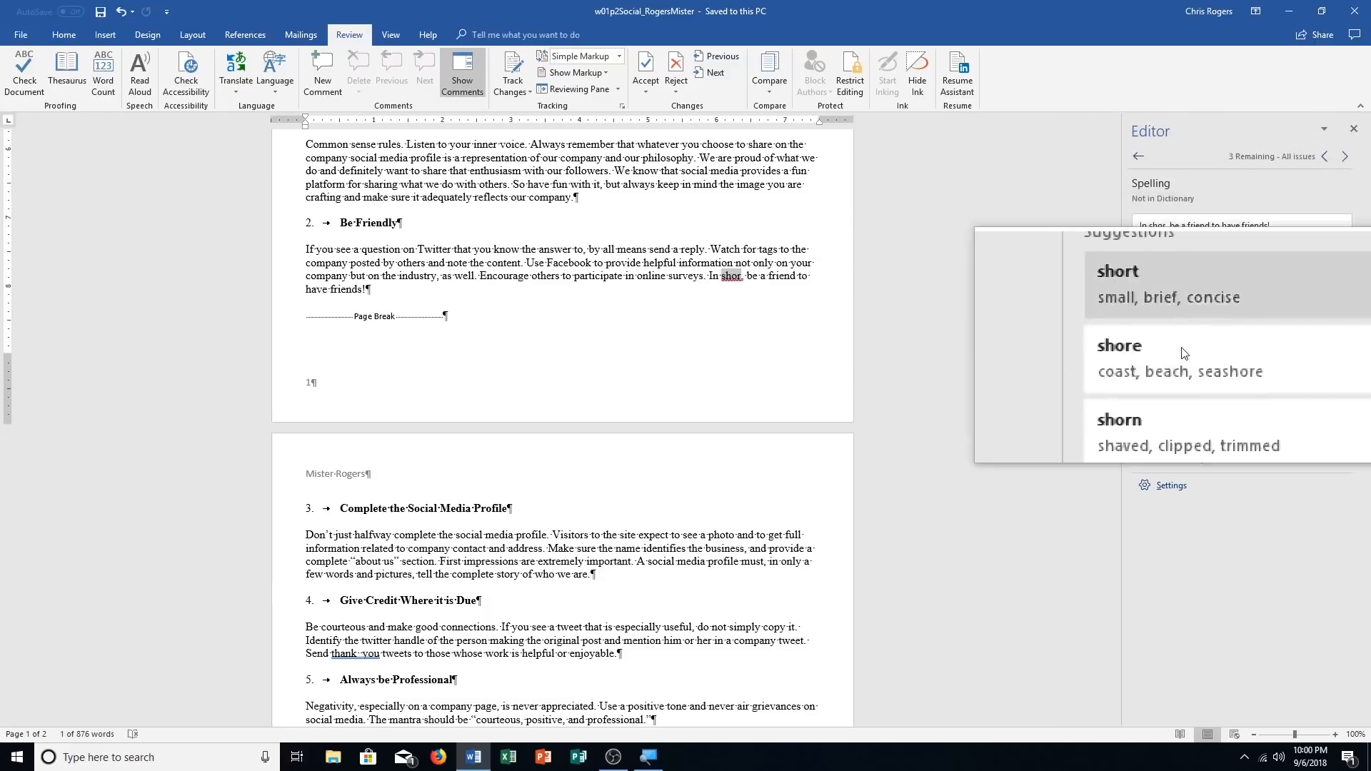
left_click(1189, 315)
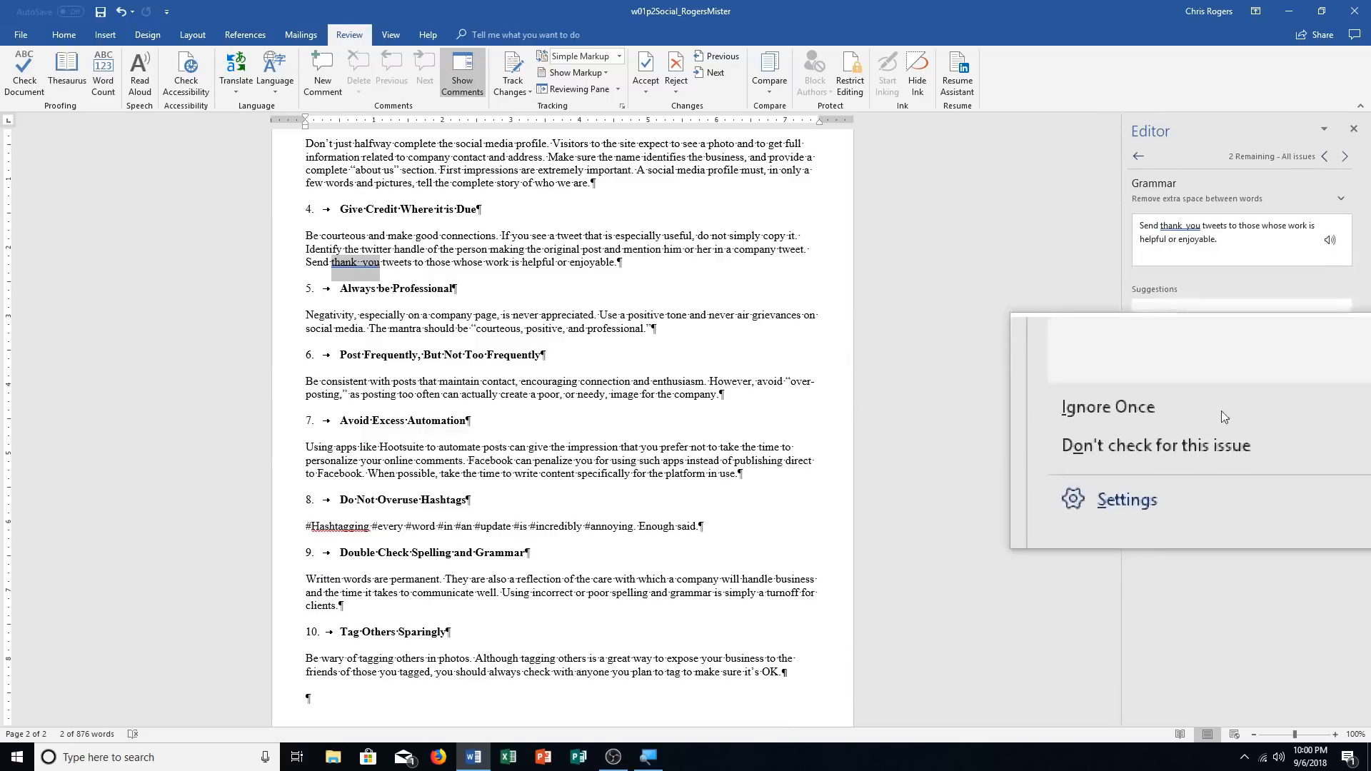
Remove the extra space in "thank you", ignore "Hashtagging" once and close the Editor
left_click(1229, 320)
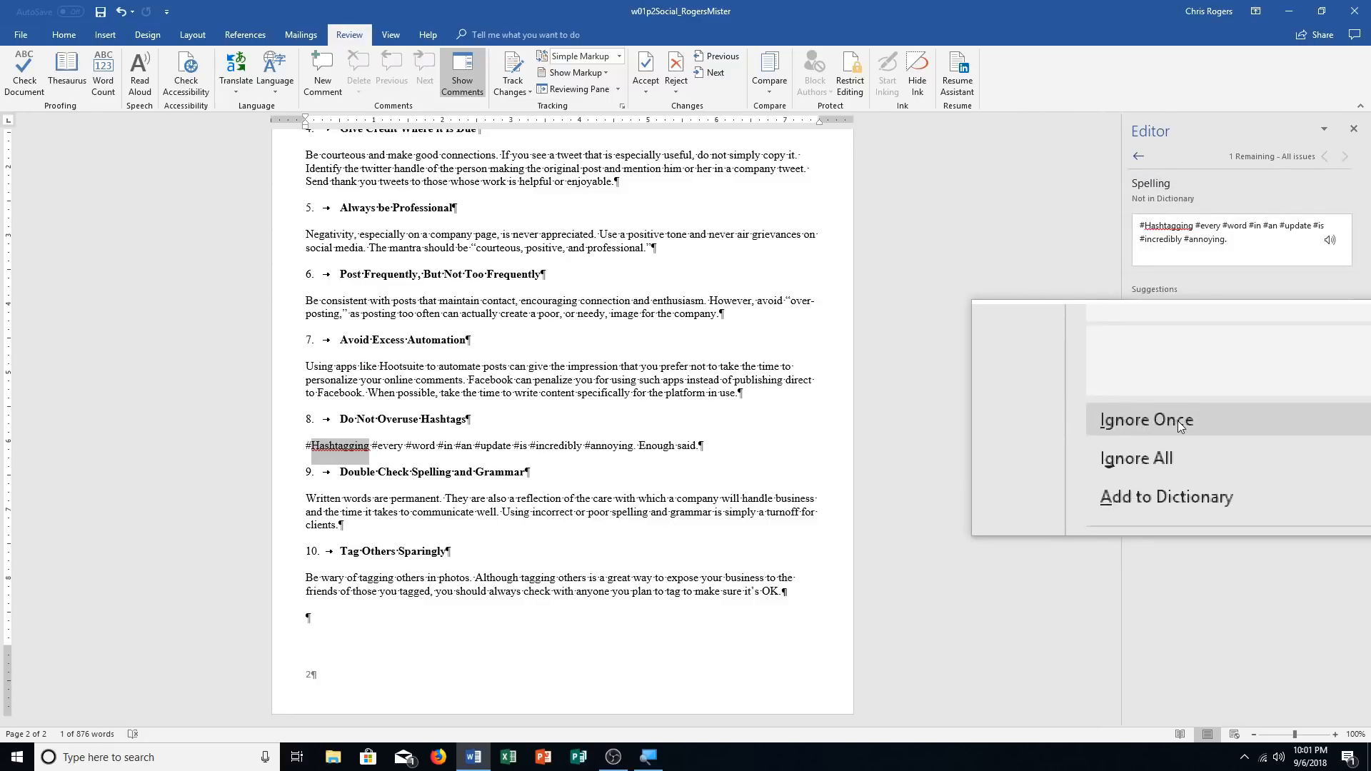
left_click(1177, 421)
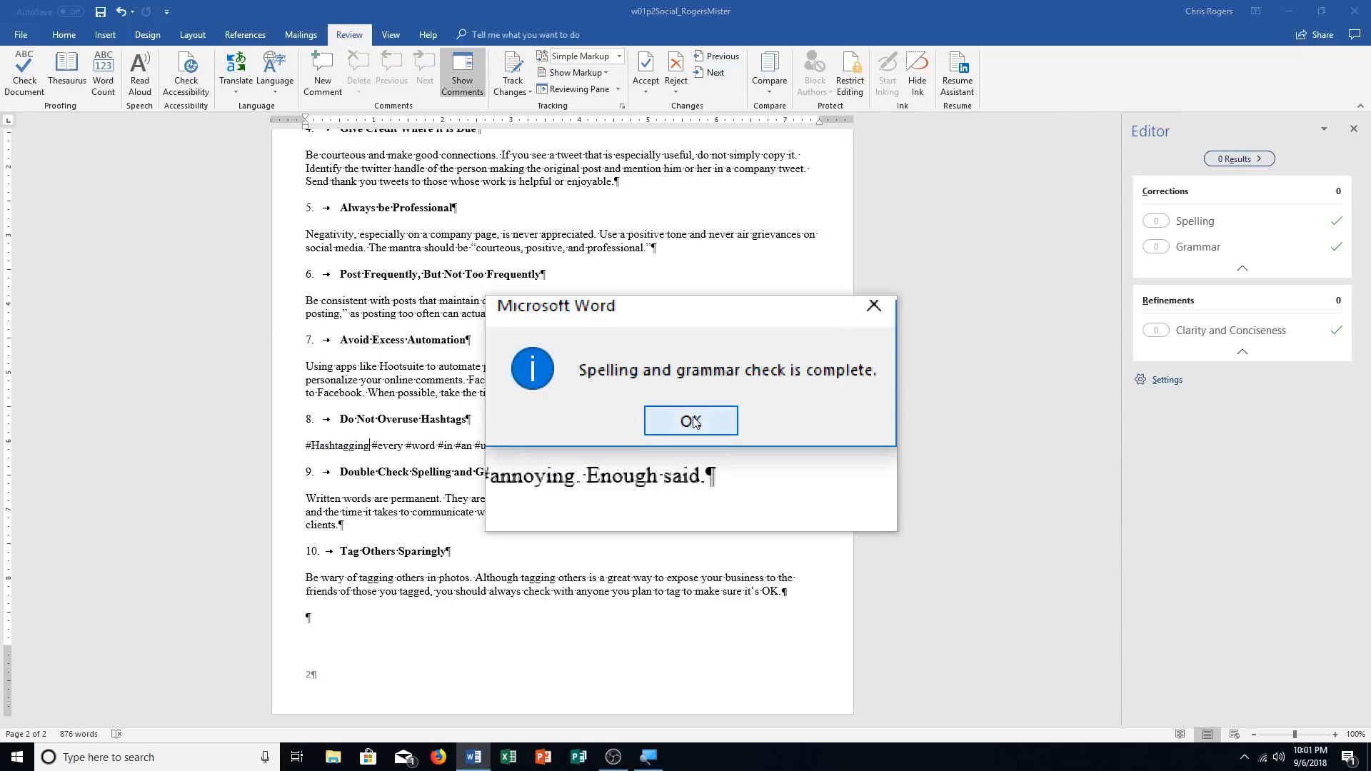
left_click(691, 422)
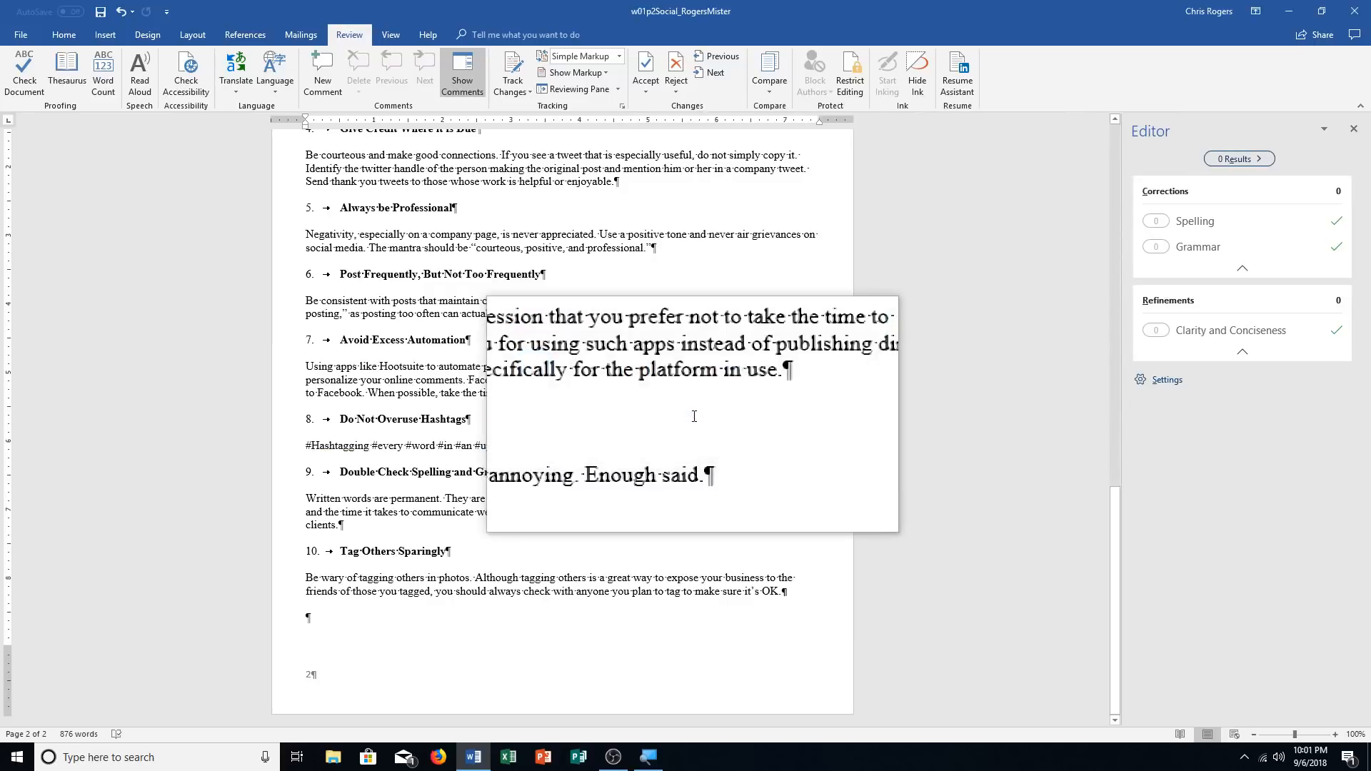
left_click(1345, 133)
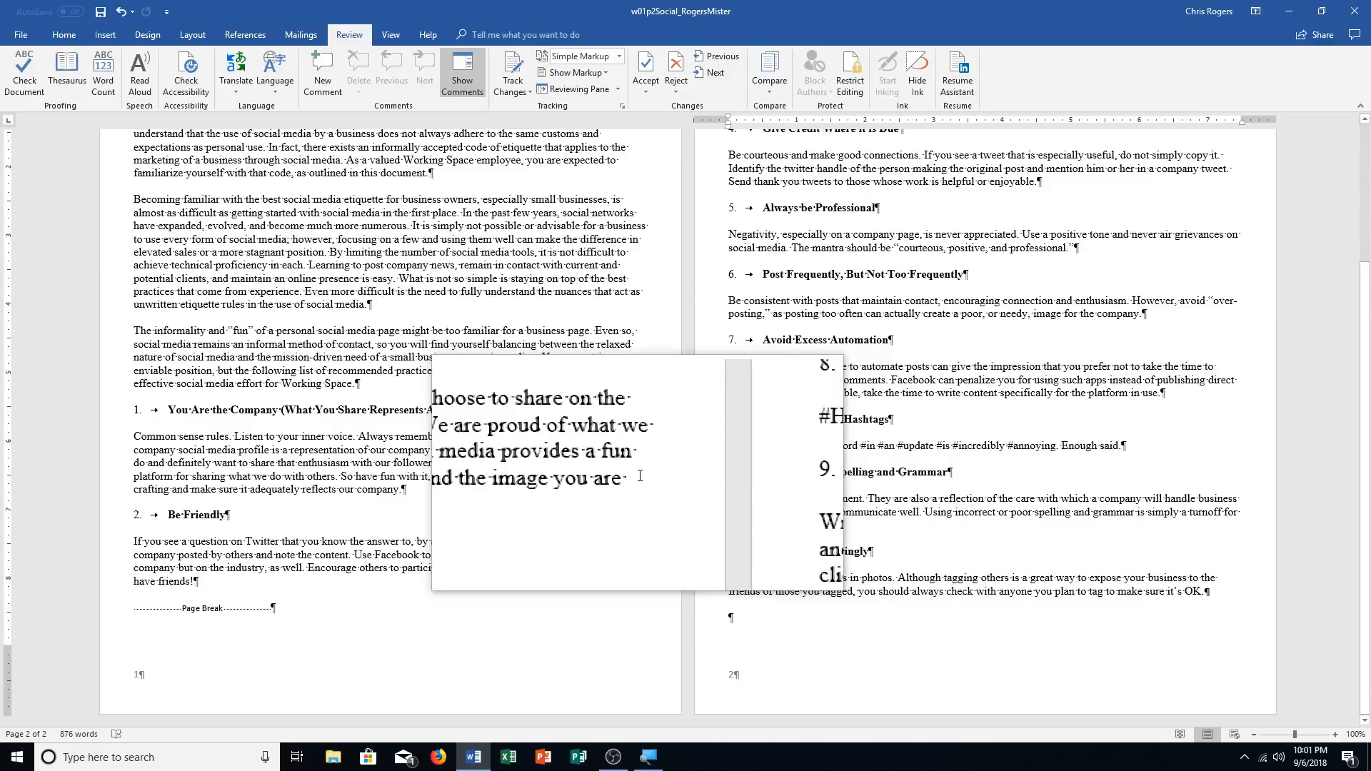
View multiple whole pages at once to review the layout and return the zoom to 100%
scroll(640, 476, "up", 5)
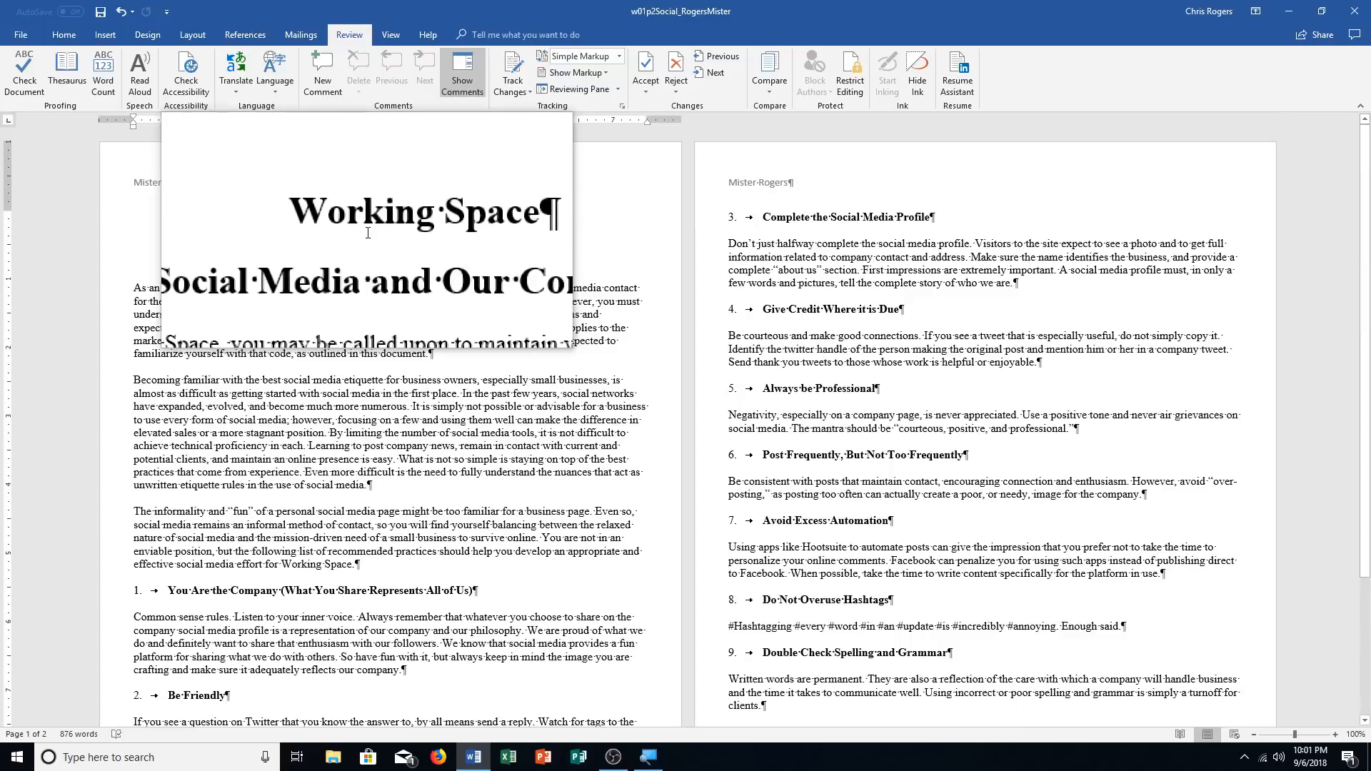
left_click(394, 33)
left_click(441, 73)
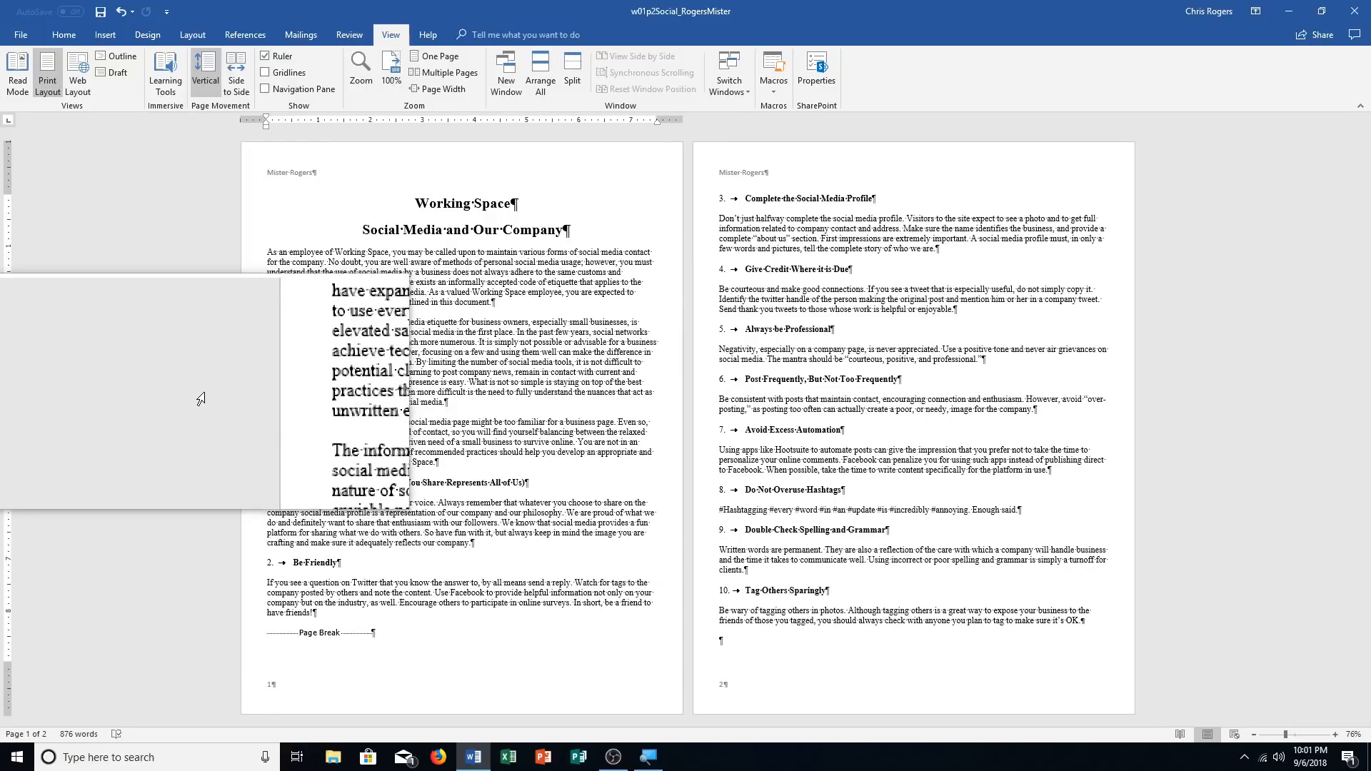
left_click(397, 86)
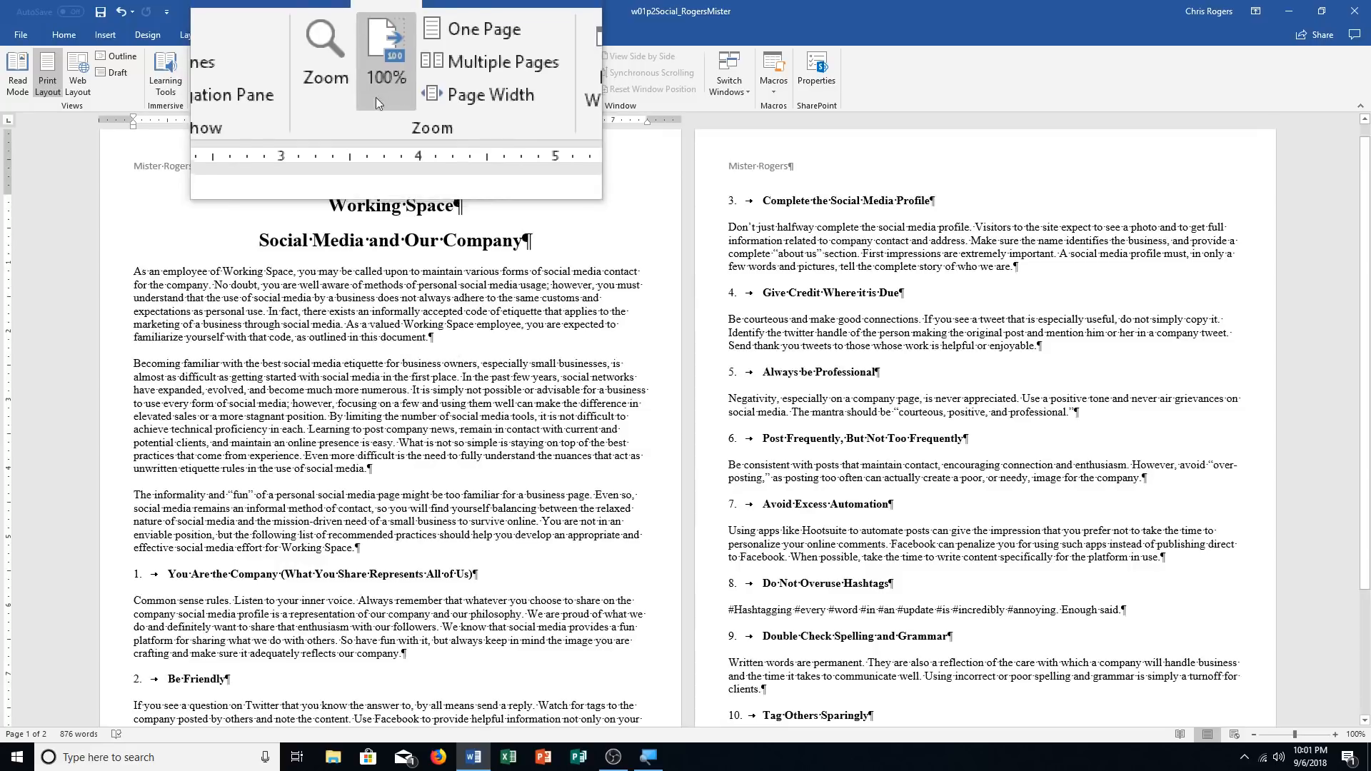
Apply the Moderate margin preset to the document and check the resulting page layout
left_click(182, 32)
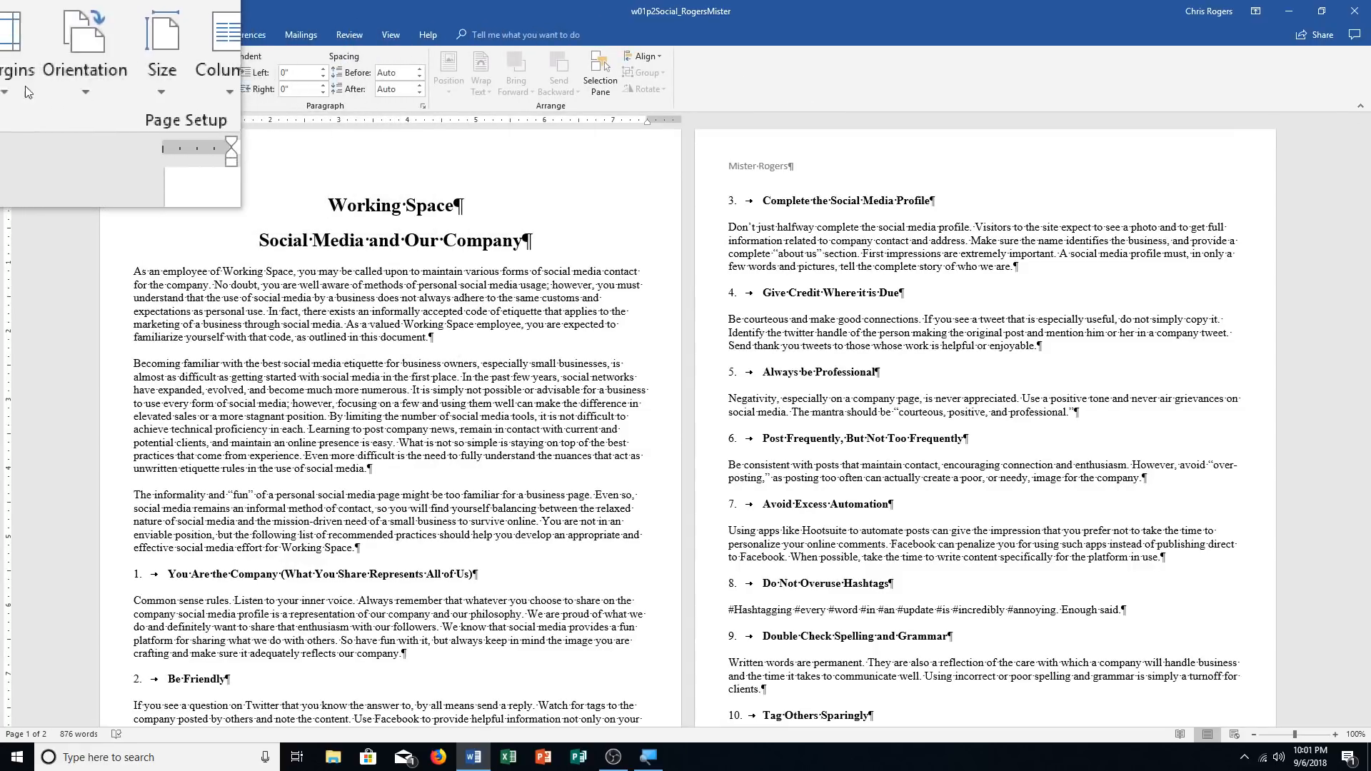
left_click(18, 80)
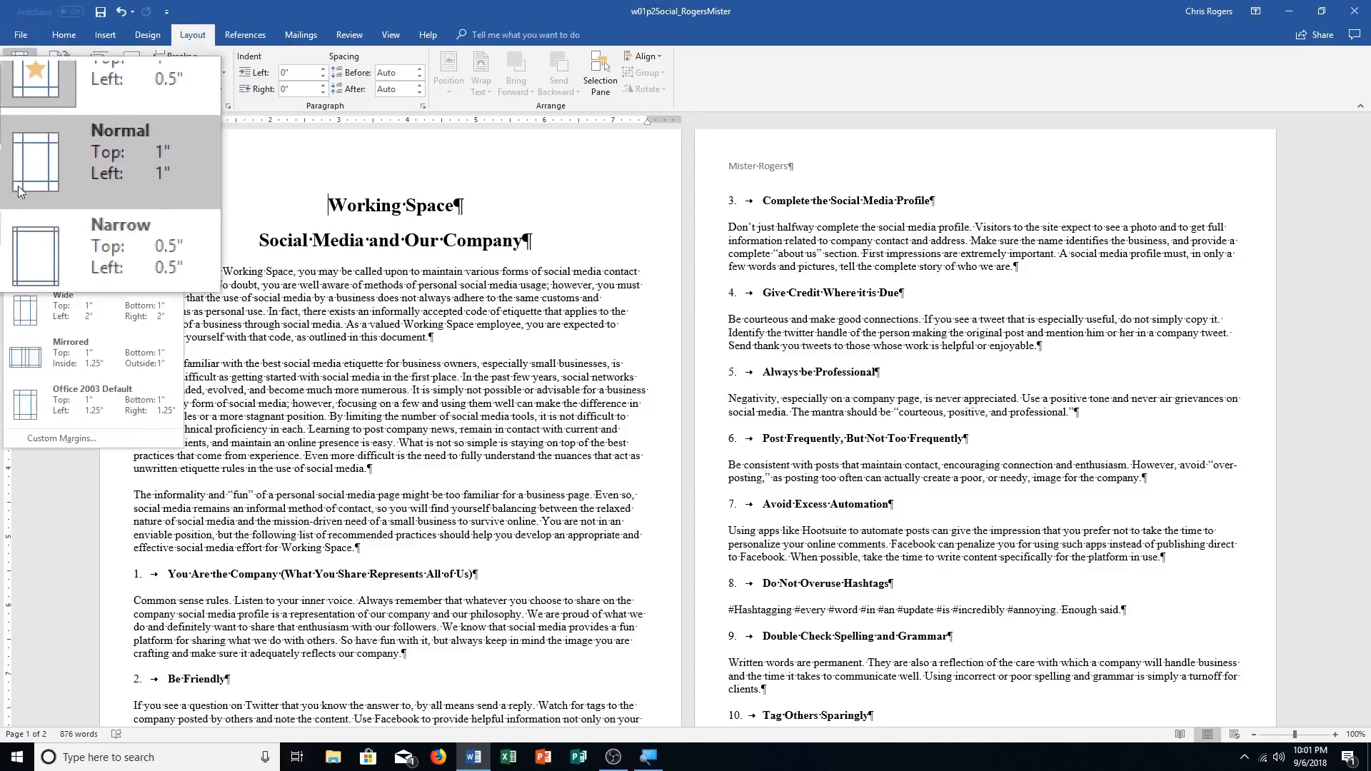
left_click(36, 260)
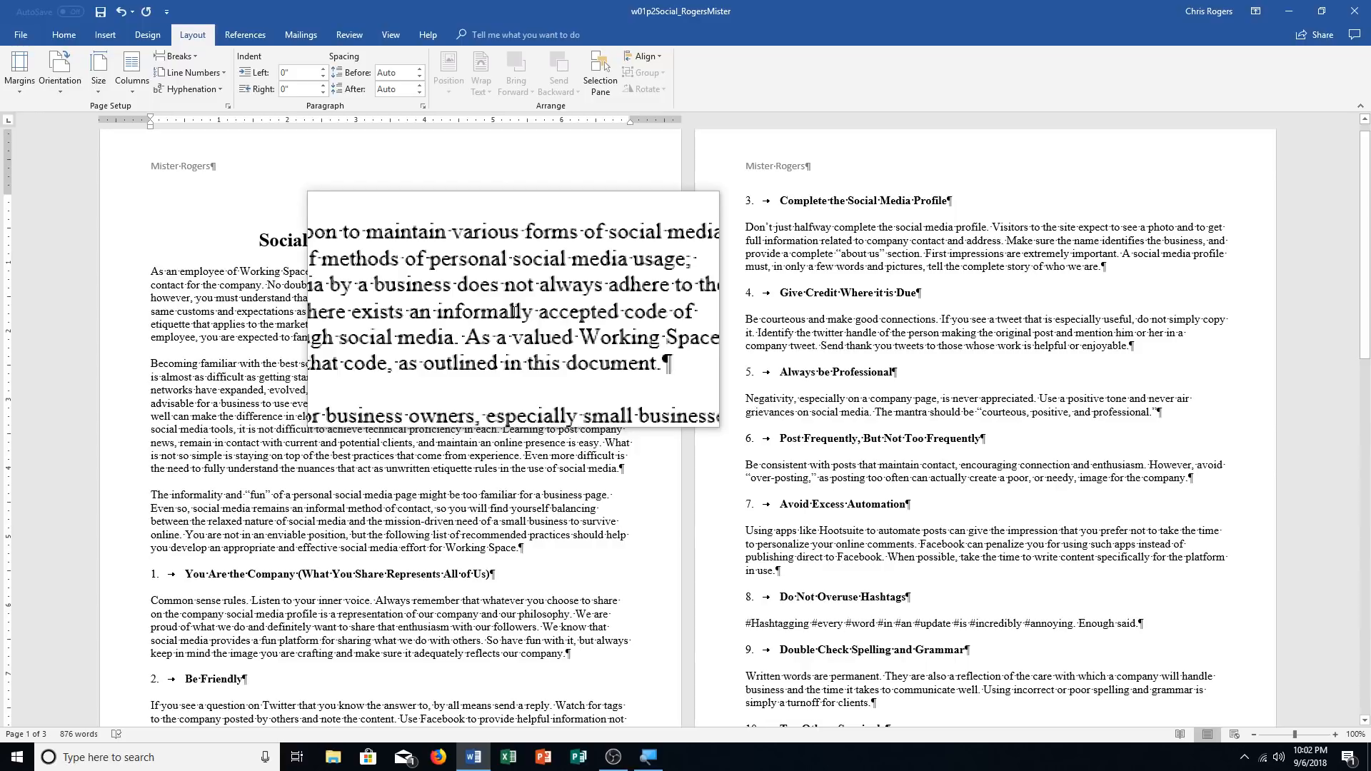
scroll(507, 318, "down", 8)
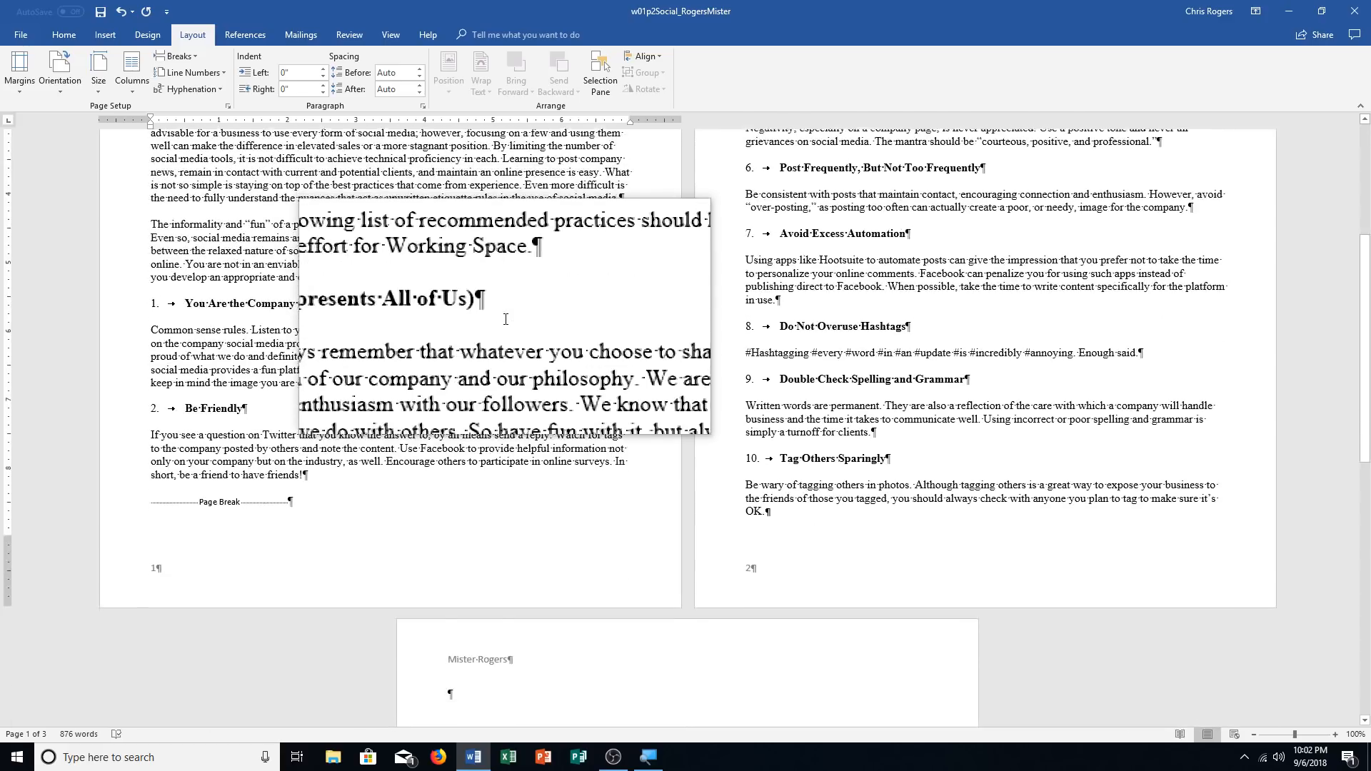
Remove the blank third page by deleting the empty paragraph at the end of the document, and save the document
scroll(505, 319, "up", 4)
scroll(505, 321, "down", 10)
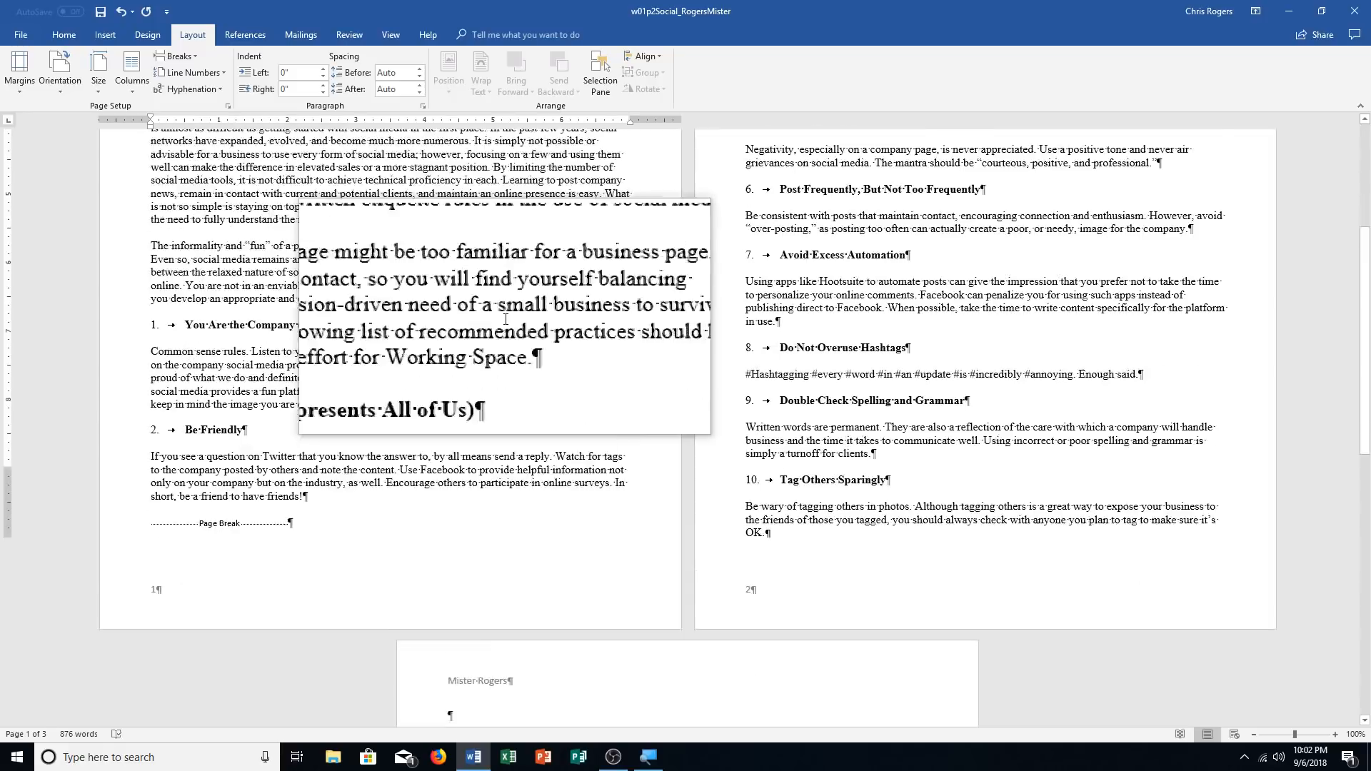
scroll(506, 323, "up", 13)
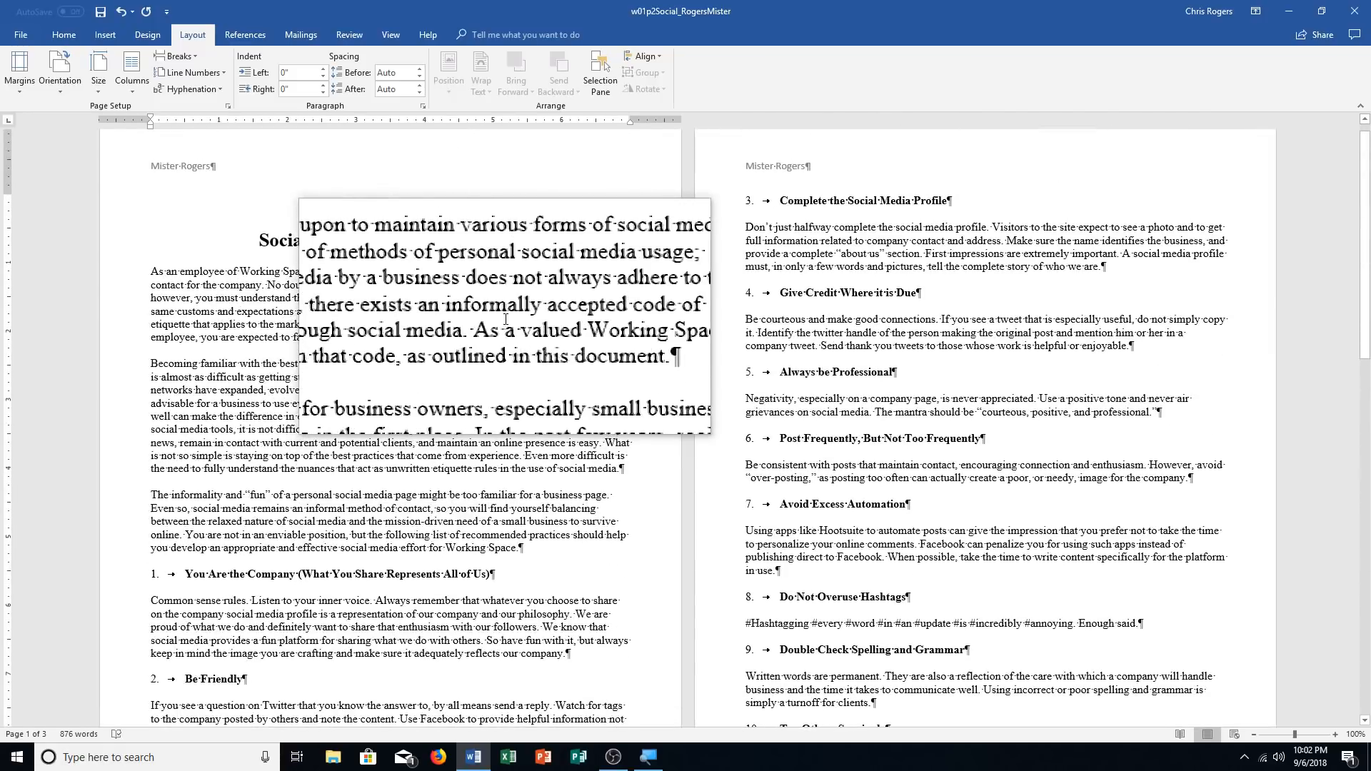
scroll(506, 319, "down", 17)
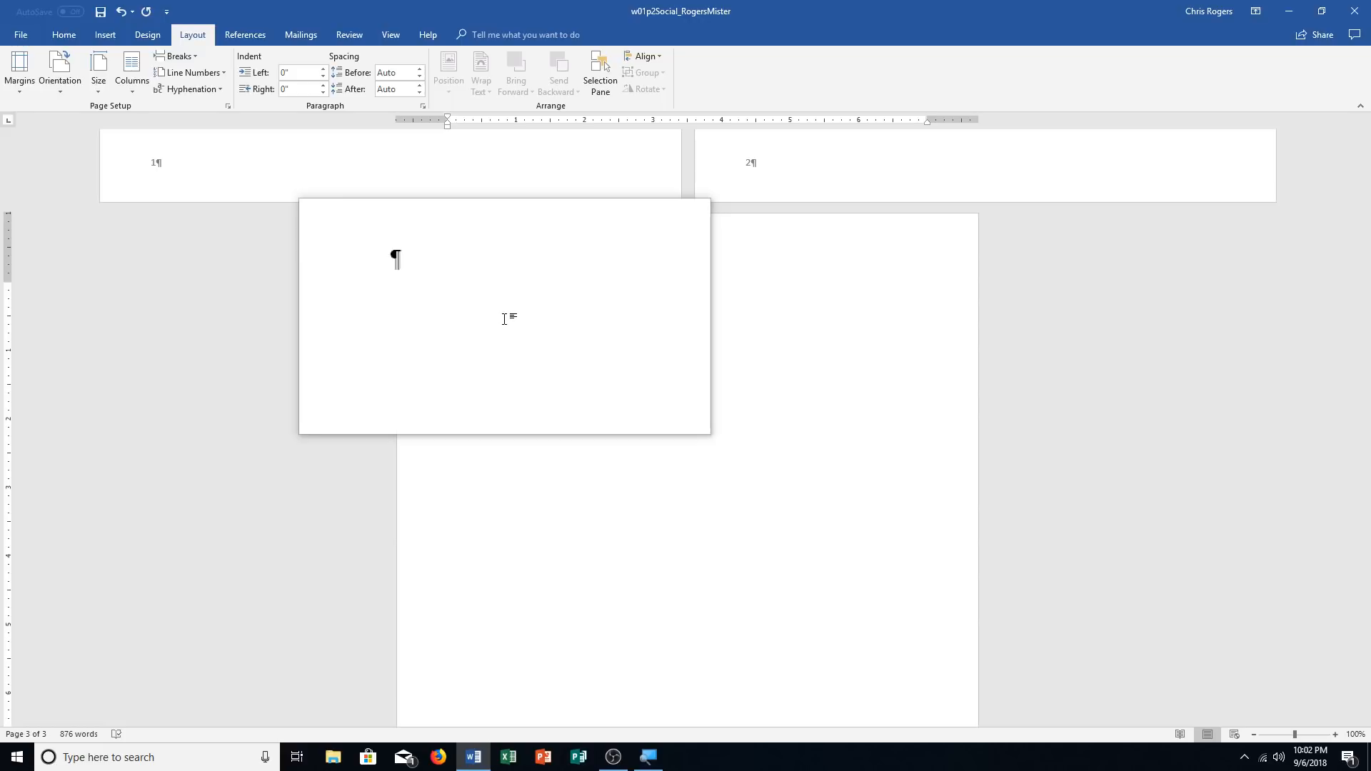
key("BackSpace")
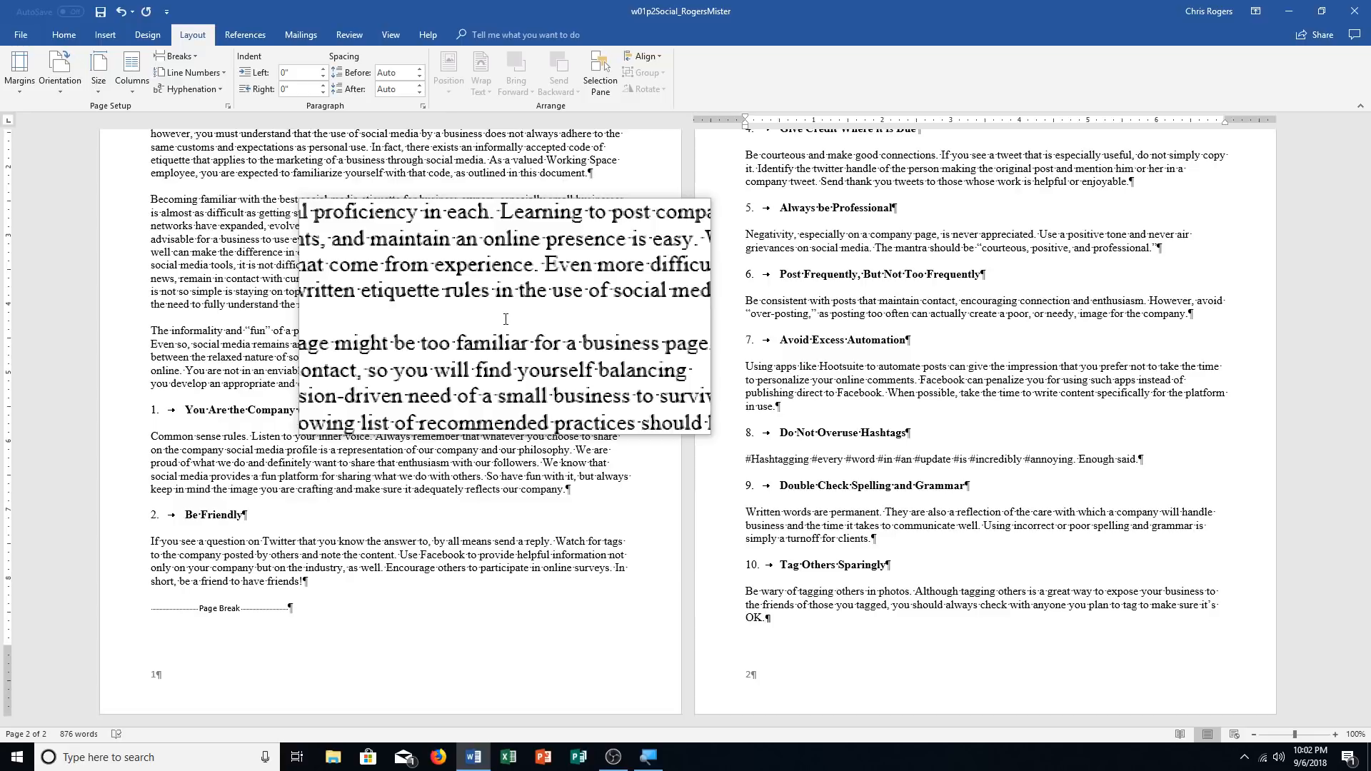
key("ctrl+s")
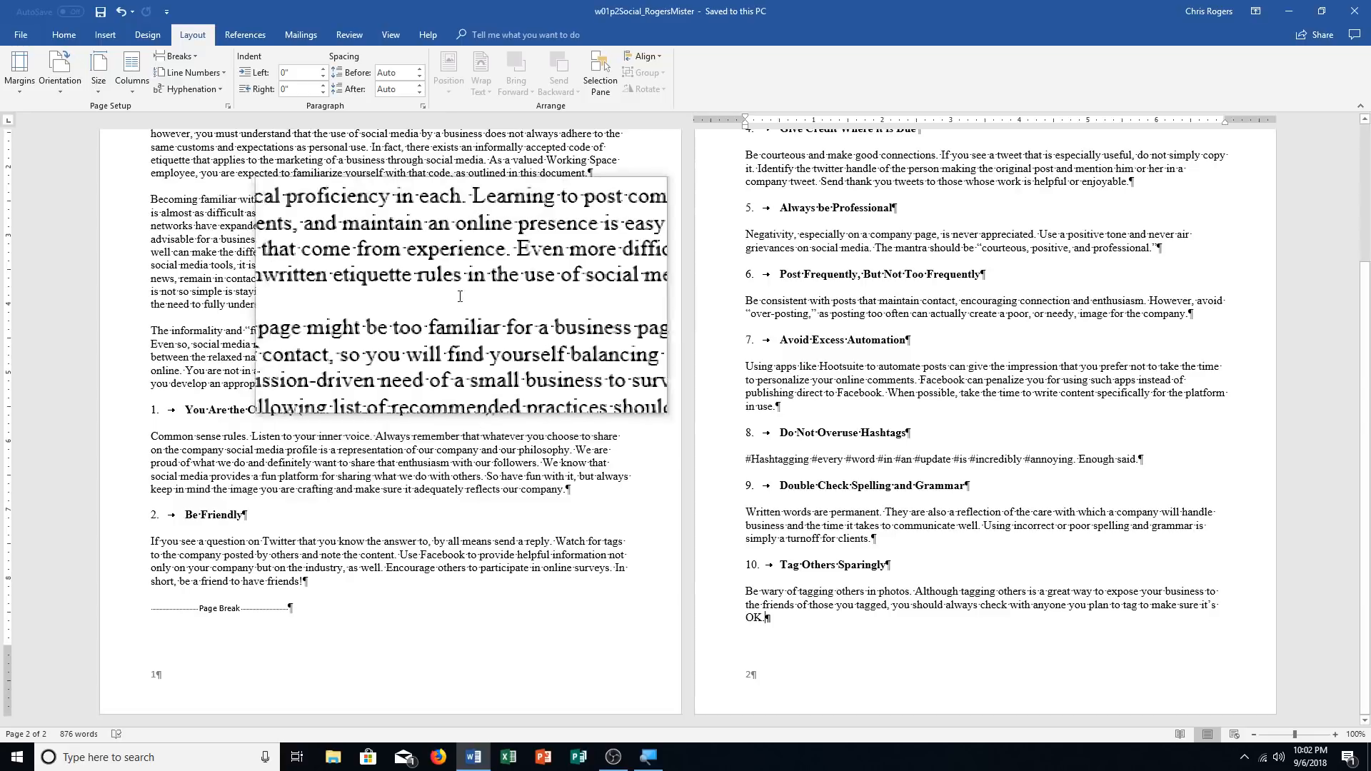
Run the Compatibility Checker on the document, view the Word versions it covers and close the checker
left_click(10, 38)
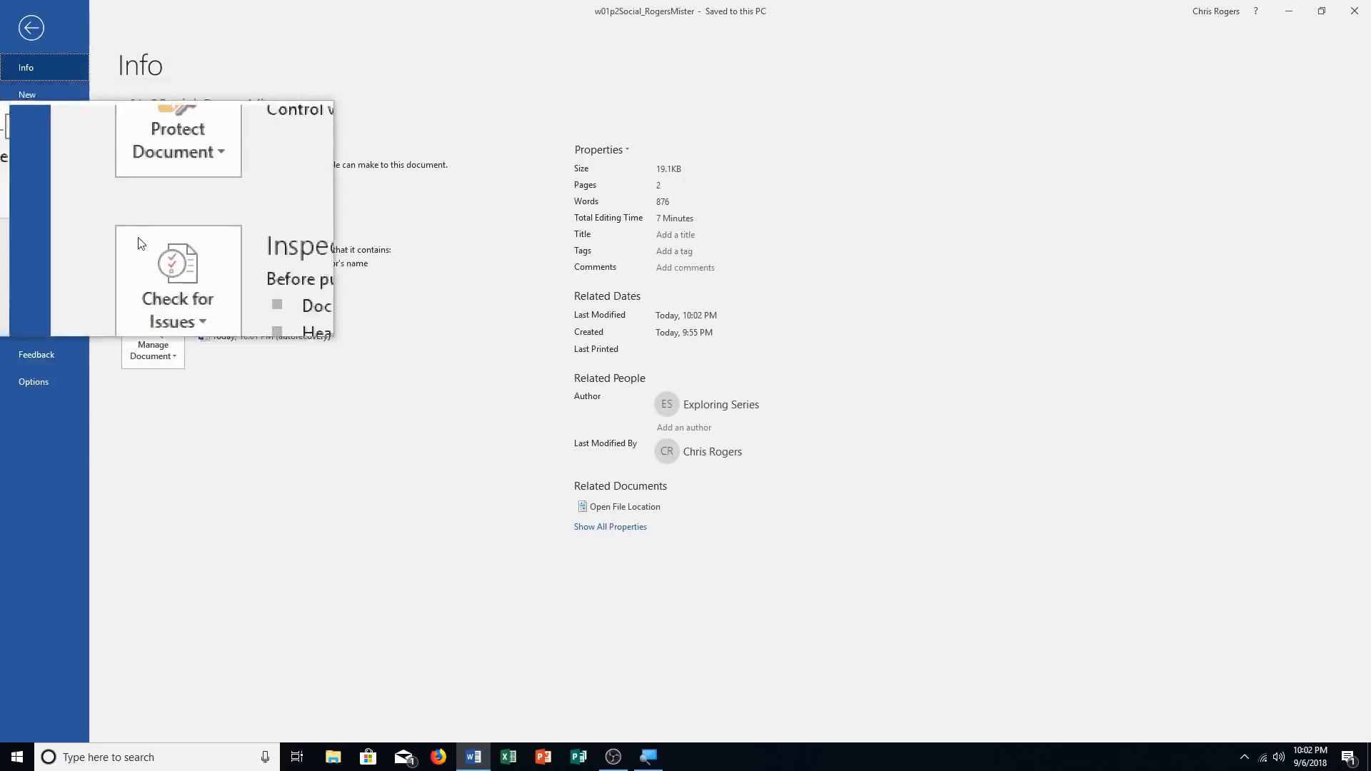
left_click(147, 255)
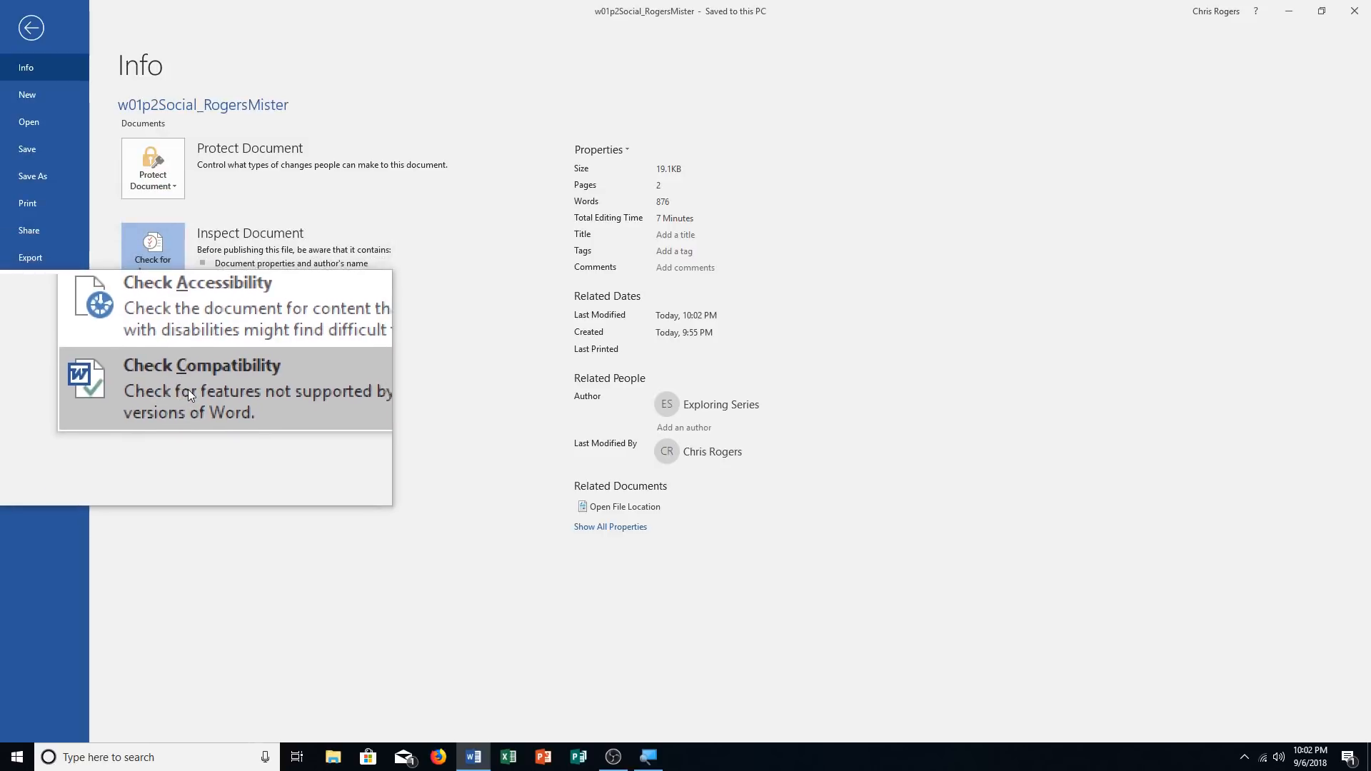
left_click(187, 389)
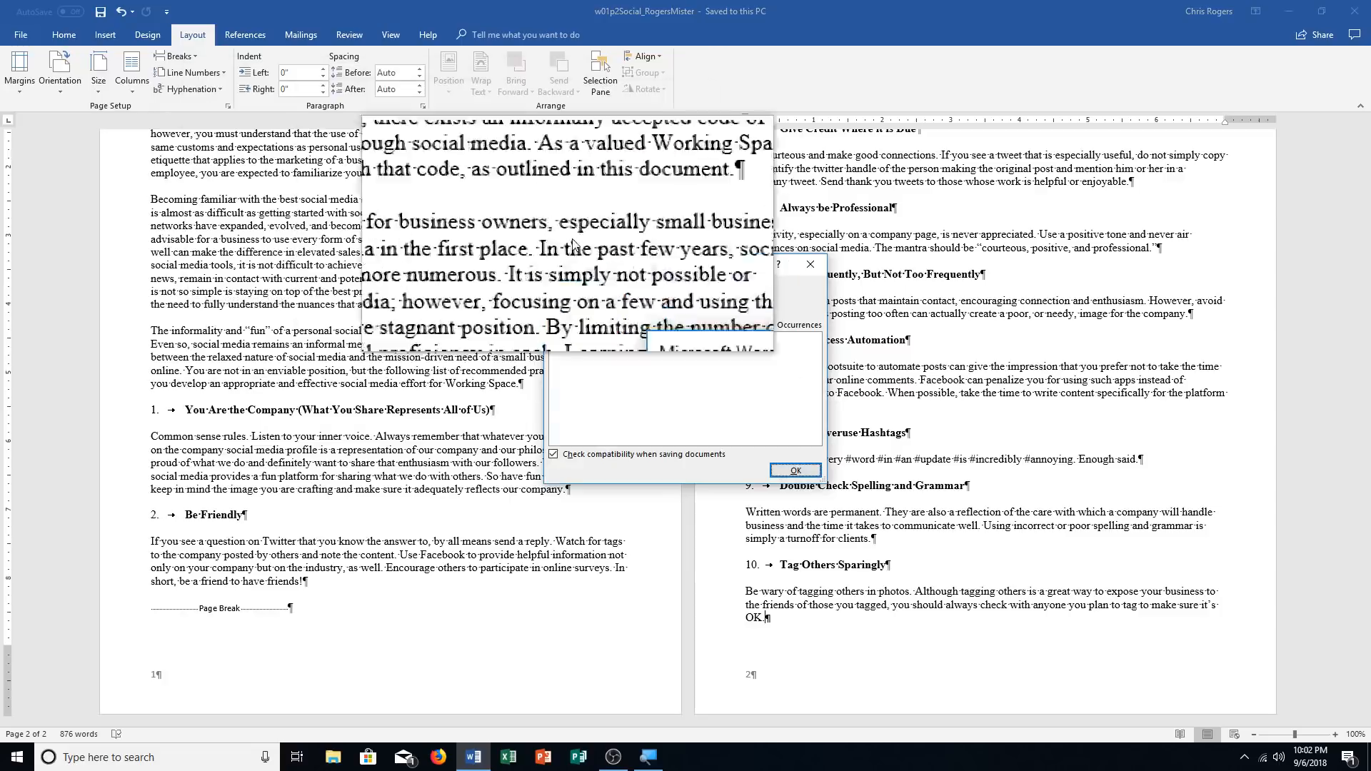
left_click(619, 306)
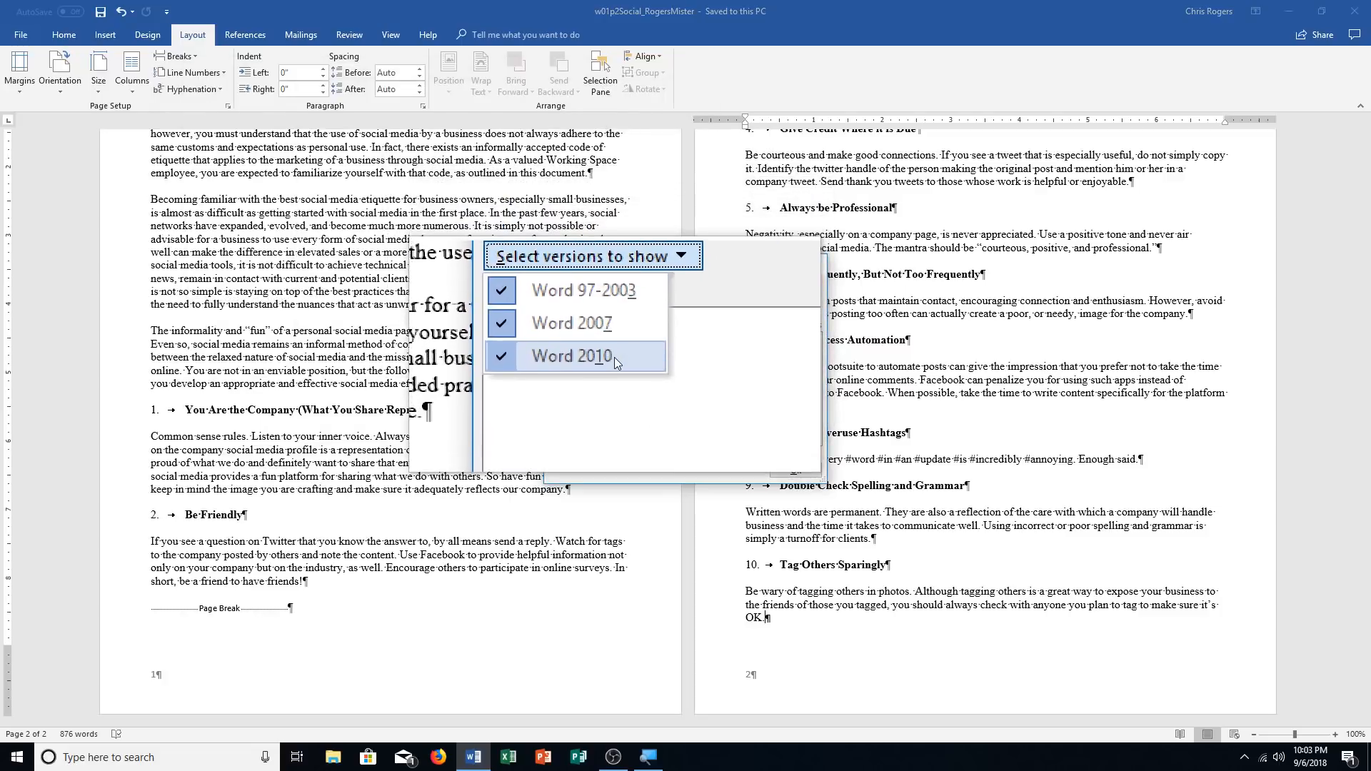
left_click(614, 357)
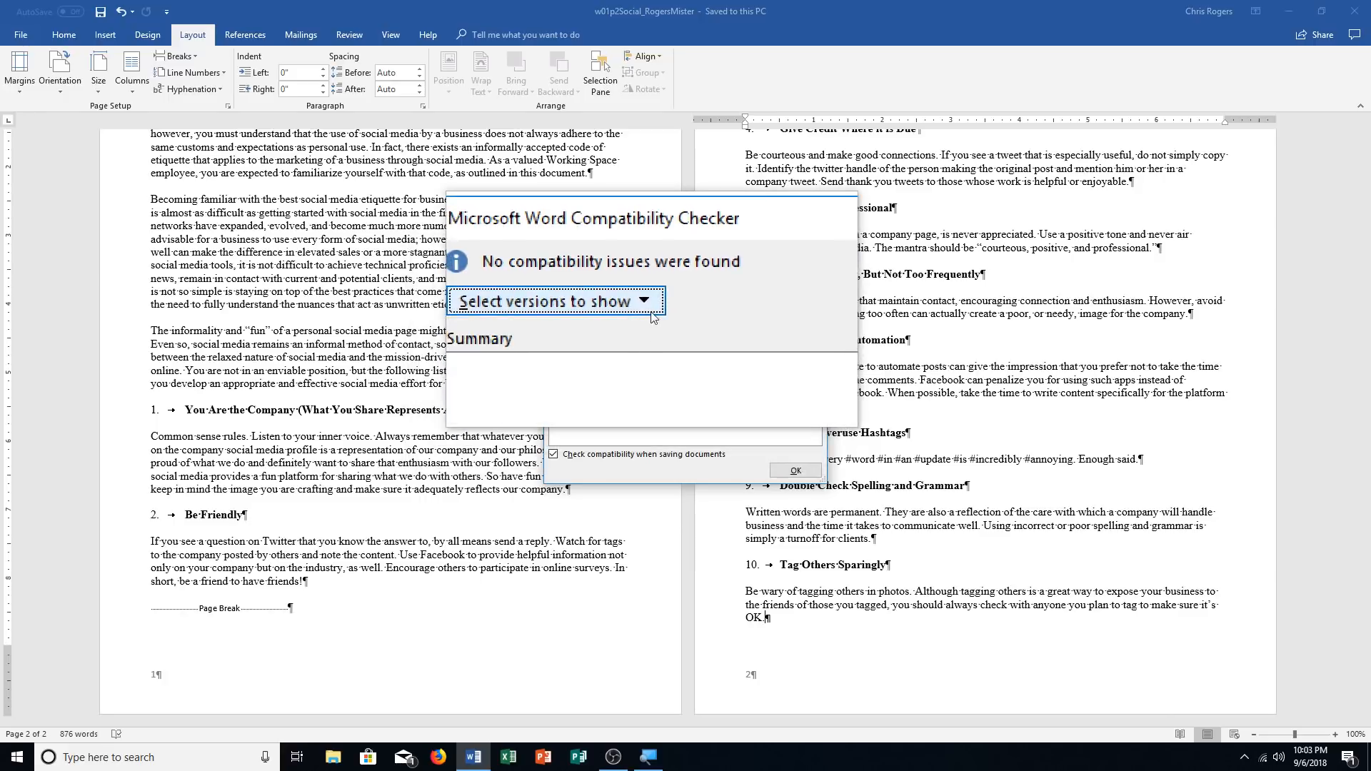
left_click(804, 471)
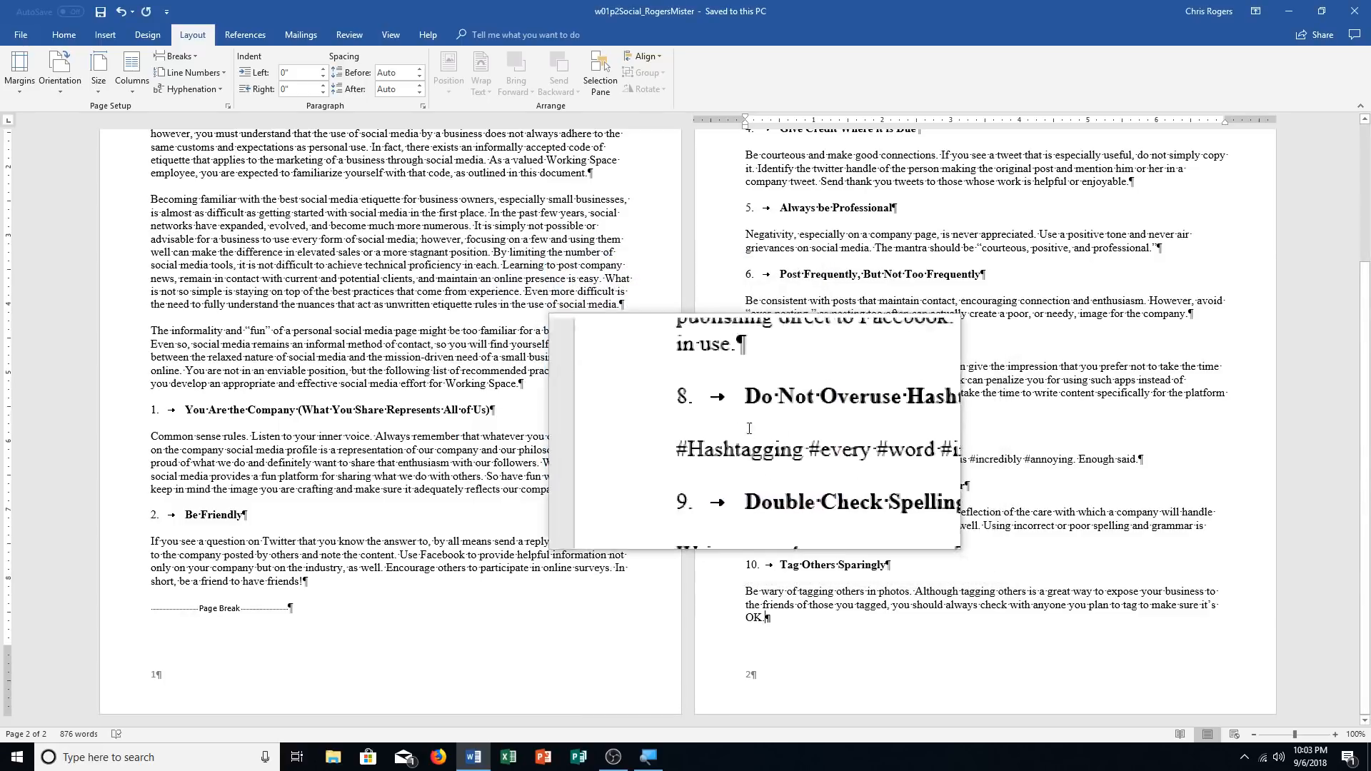
Inspect the document with the Document Inspector using the default content checks, without saving first, and close the results
left_click(16, 34)
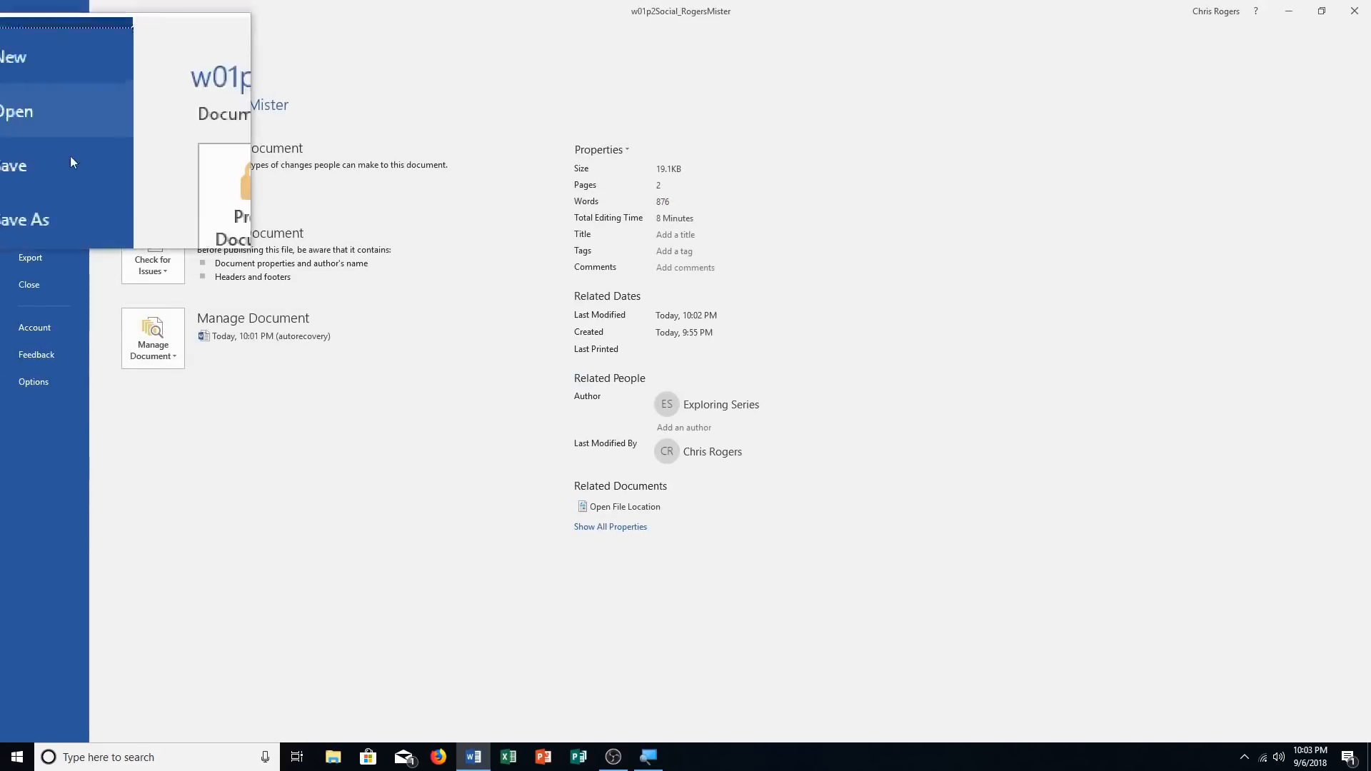
left_click(151, 241)
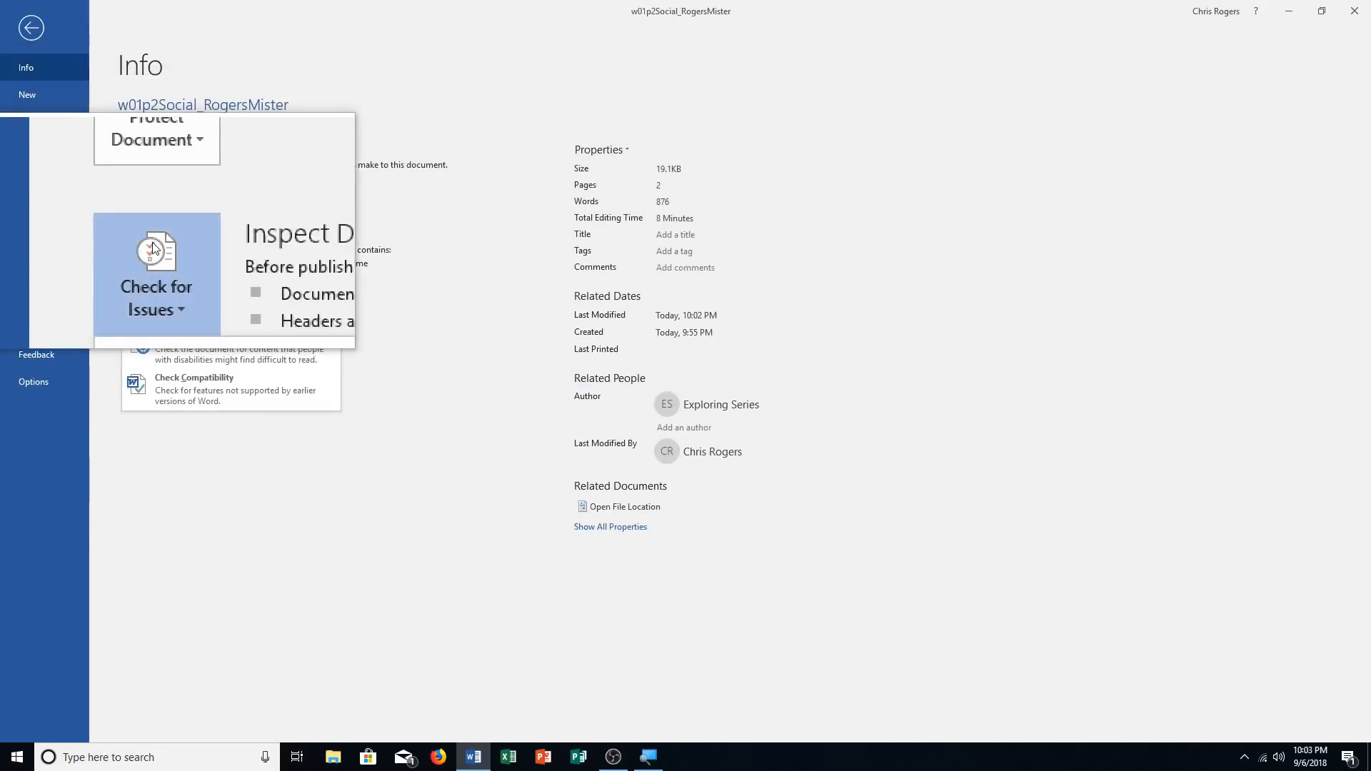
left_click(176, 315)
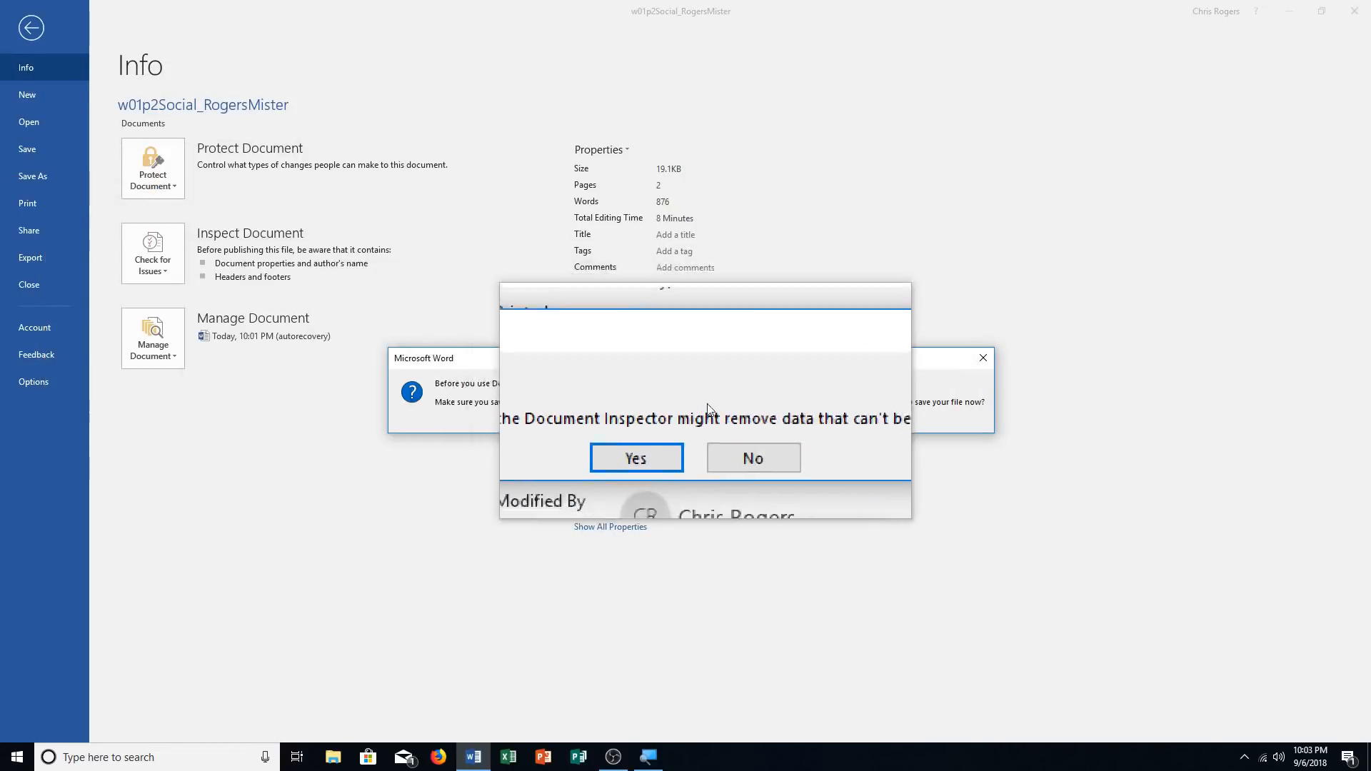
left_click(719, 420)
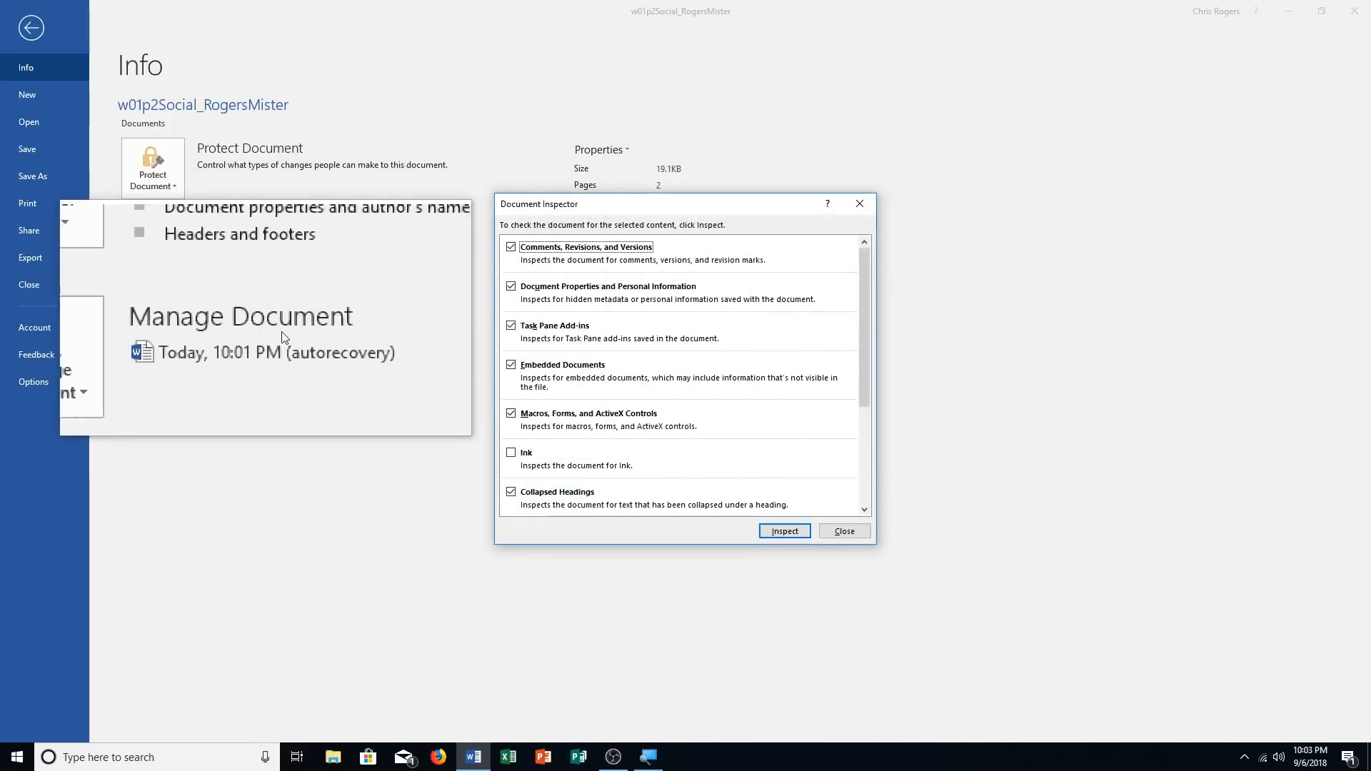
left_click(780, 534)
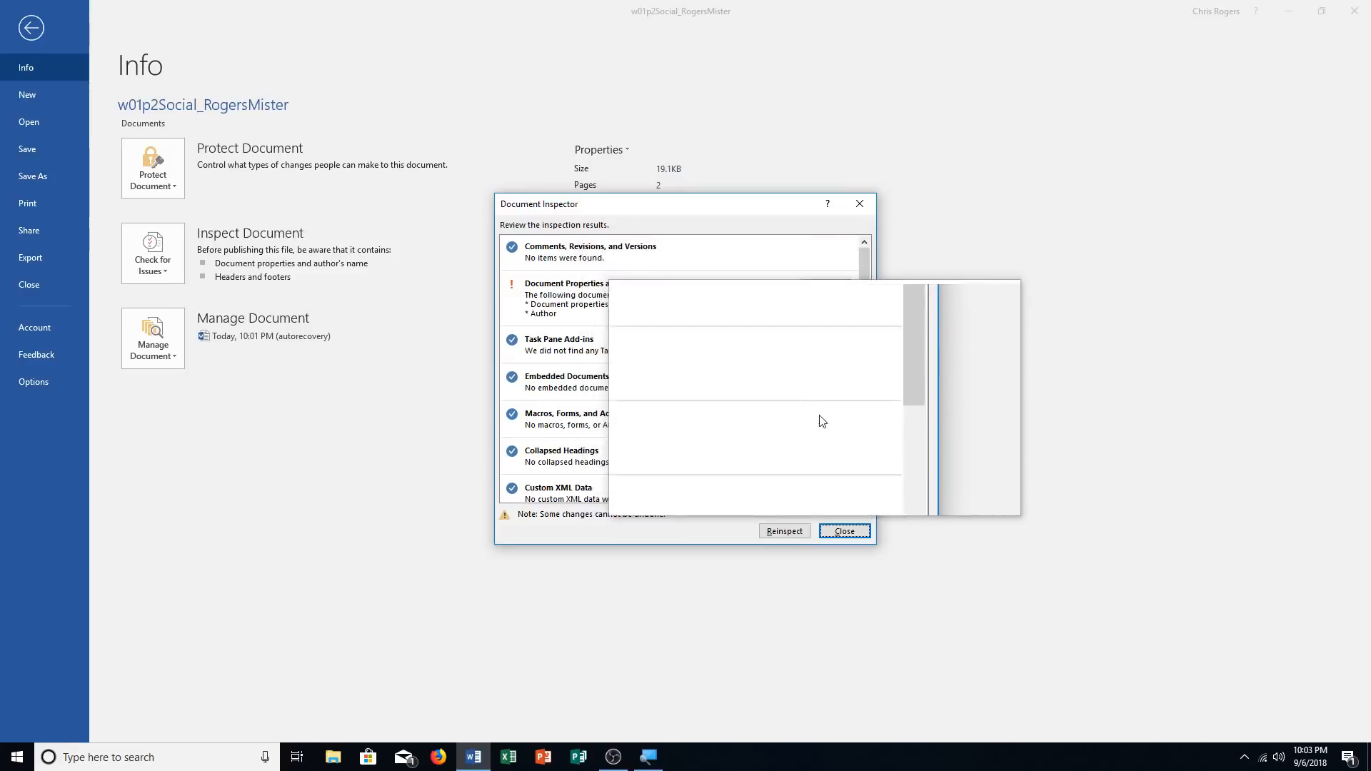
left_click(835, 532)
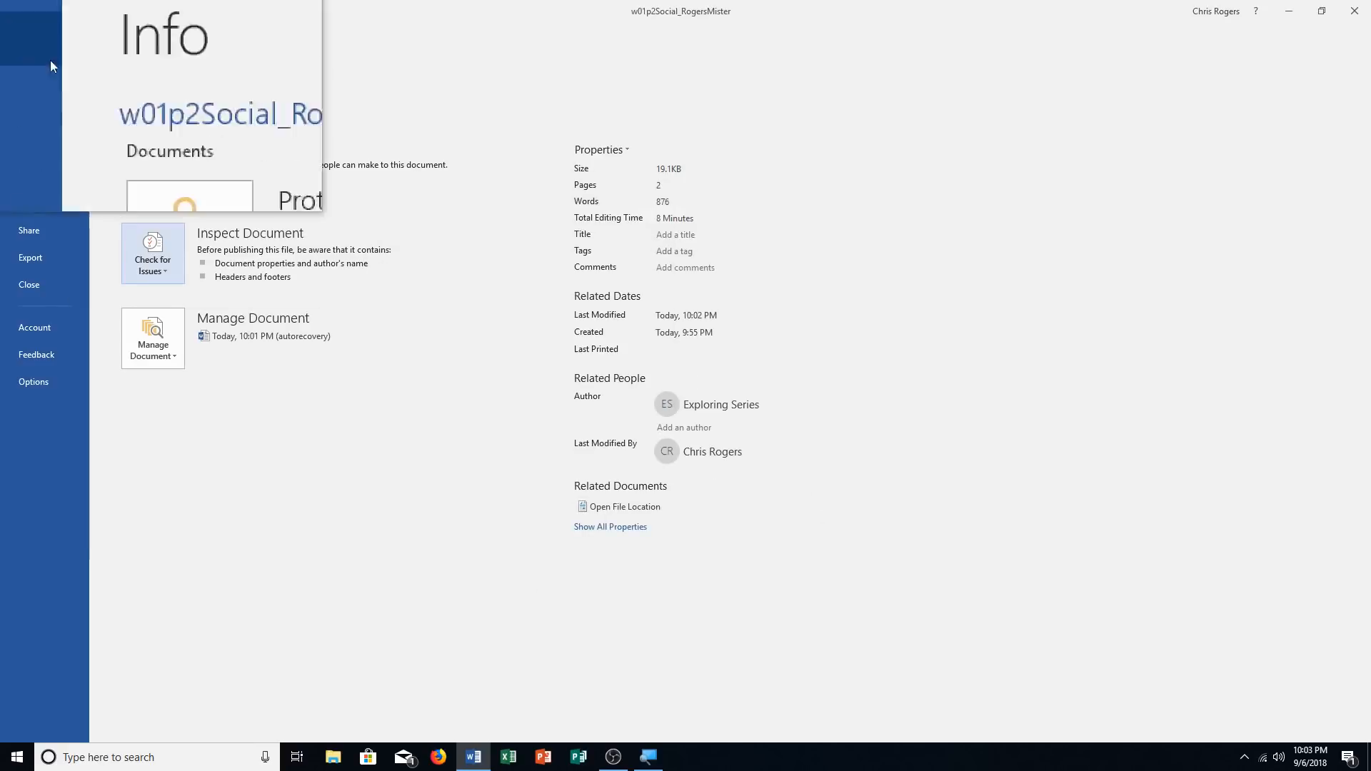
Preview the document for printing, try limiting the print range to page 2, clear the range and return without printing
left_click(42, 206)
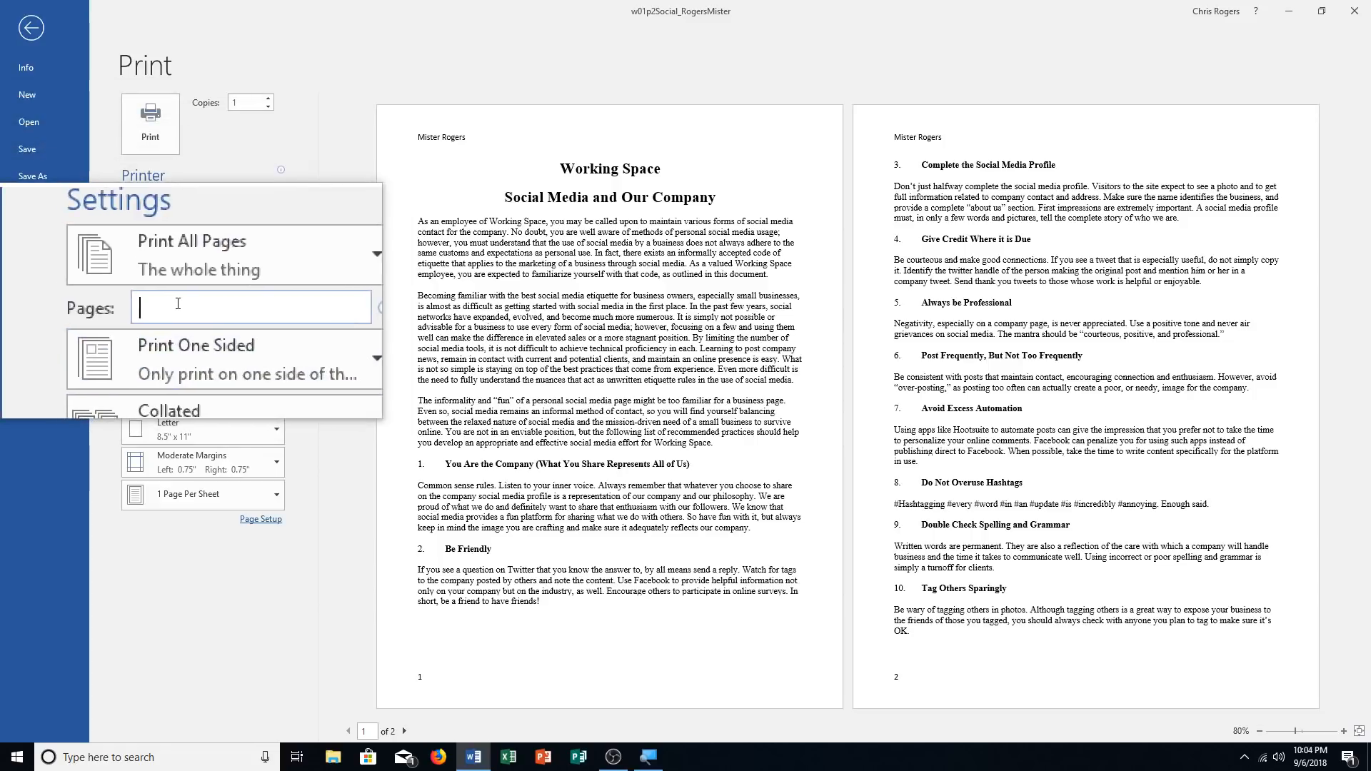
type("2")
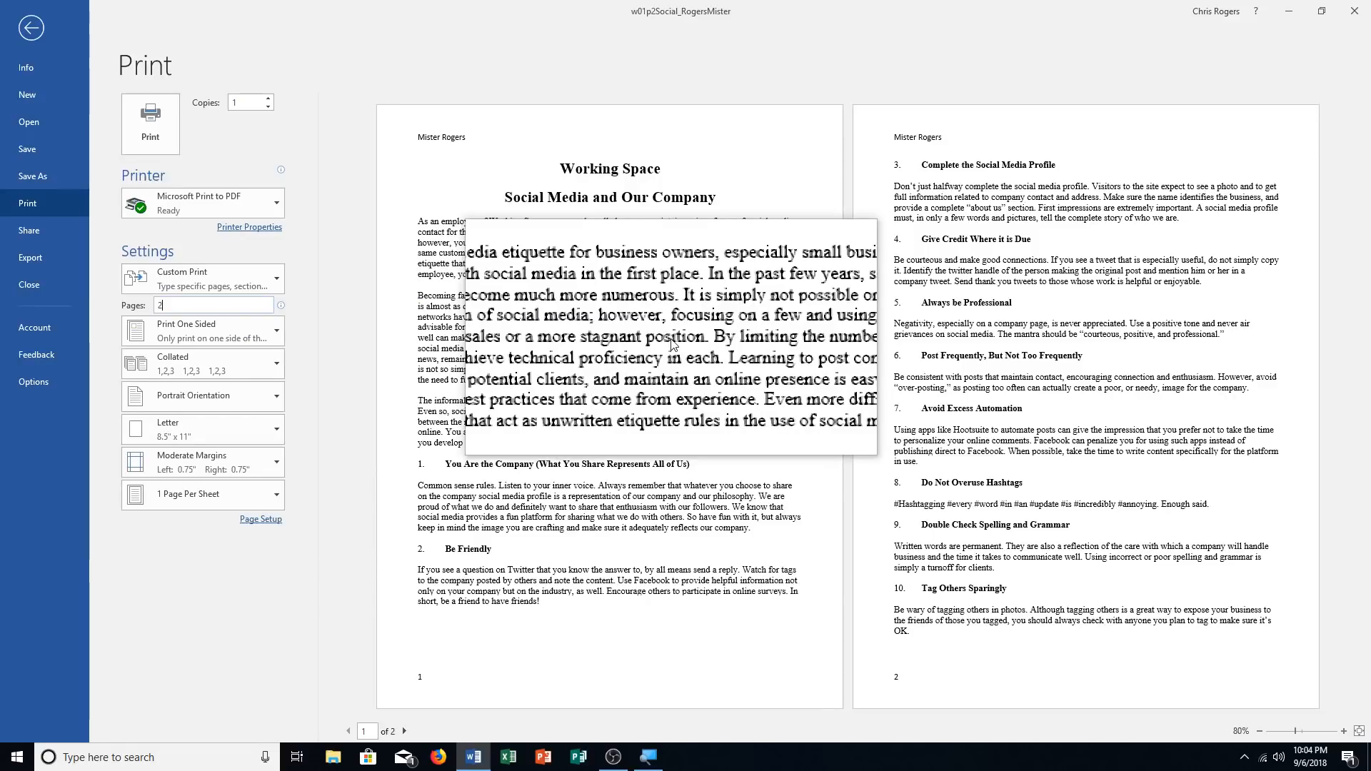
key("BackSpace")
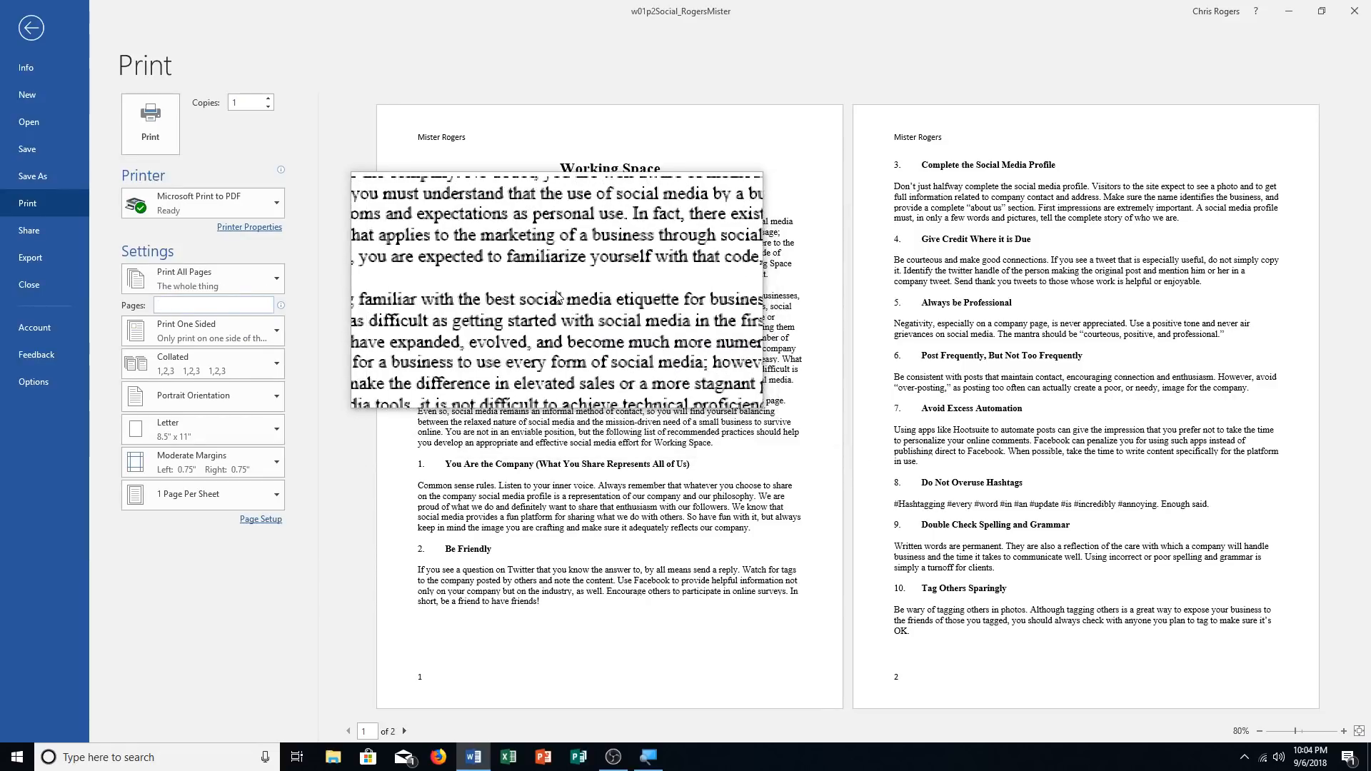
key("Escape")
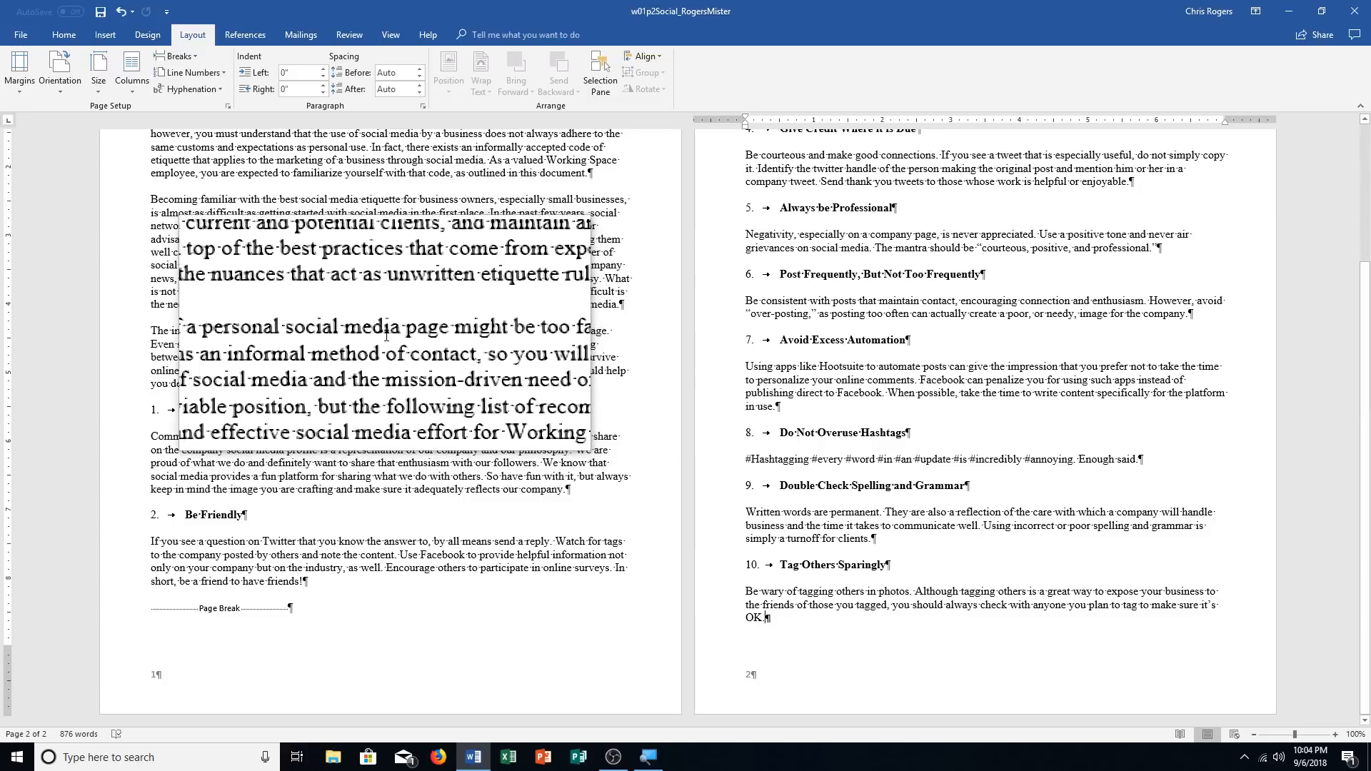
Save the document, and in File Explorer locate and select the saved w01p2Social file in the Documents folder
key("ctrl+s")
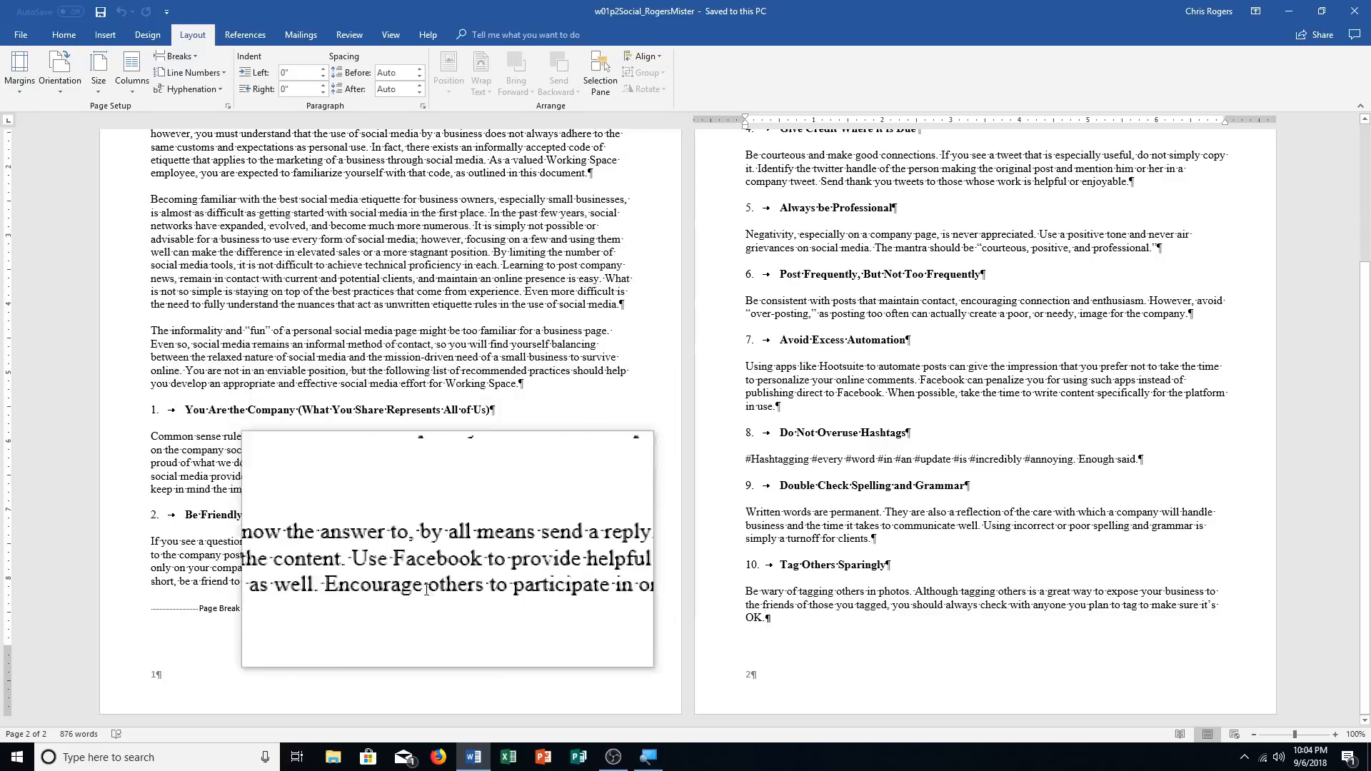
left_click(330, 753)
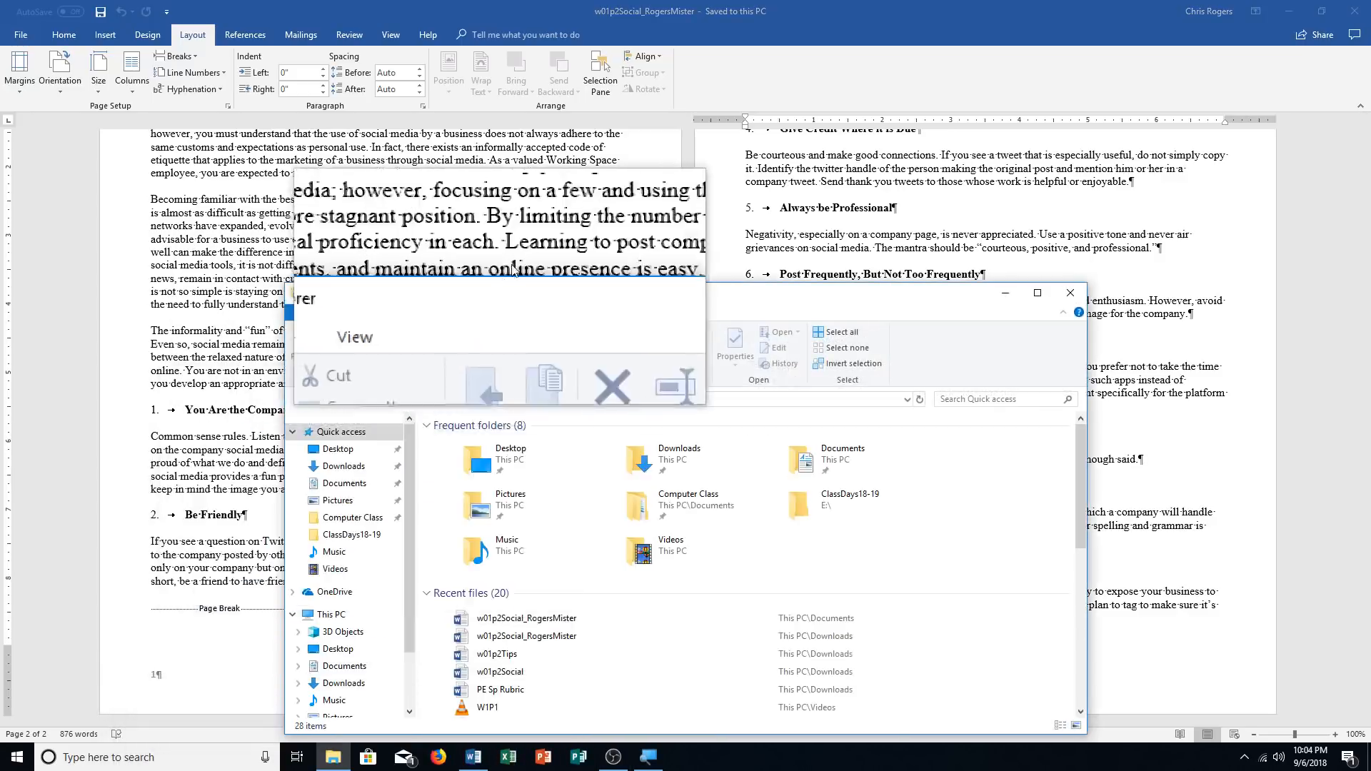
left_click_drag(503, 298, 487, 198)
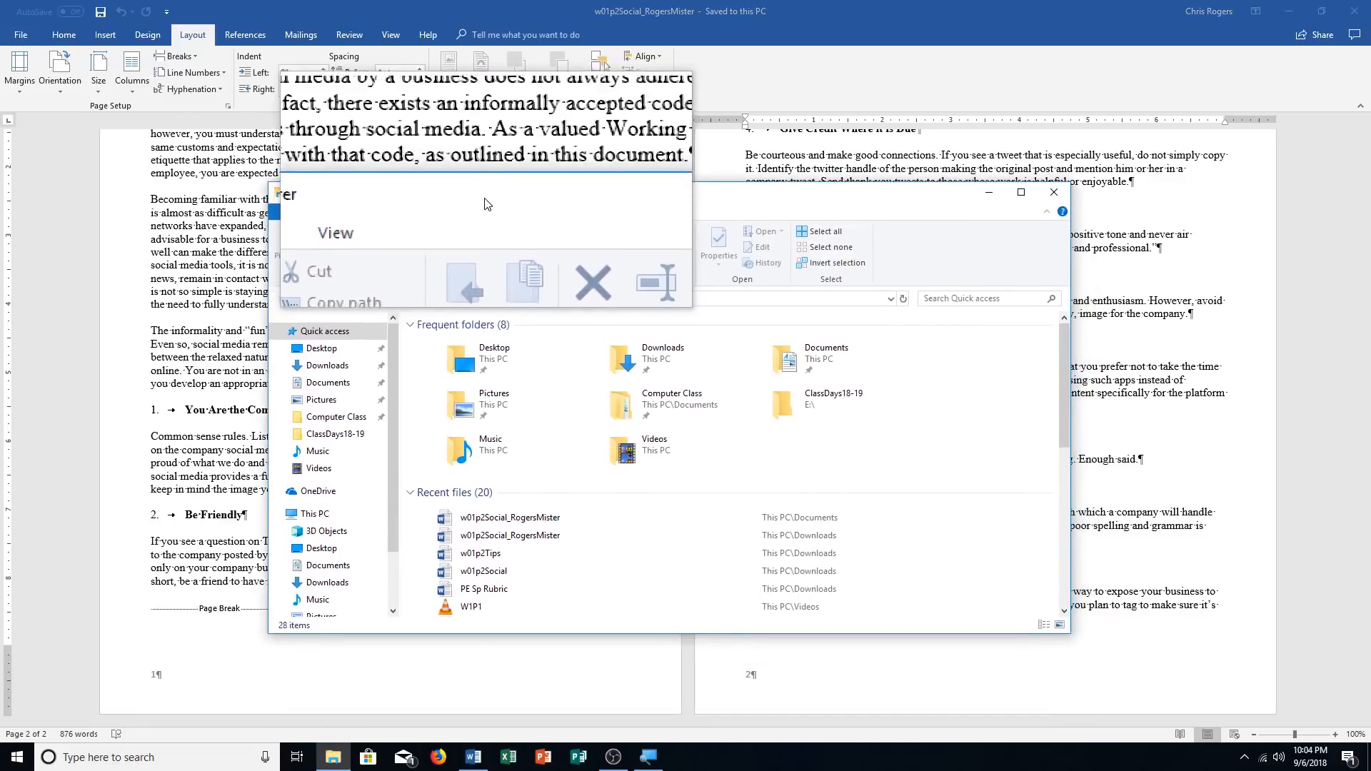
left_click(328, 382)
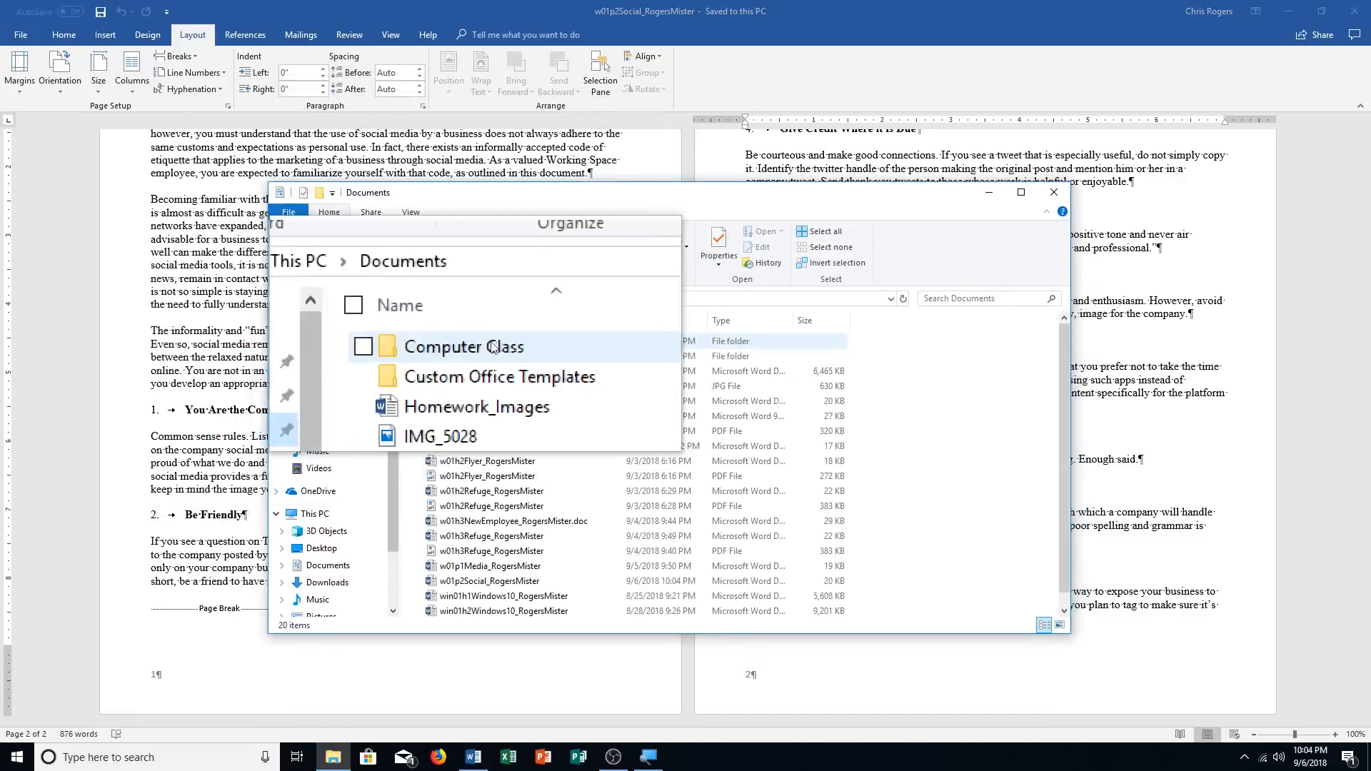
left_click(484, 564)
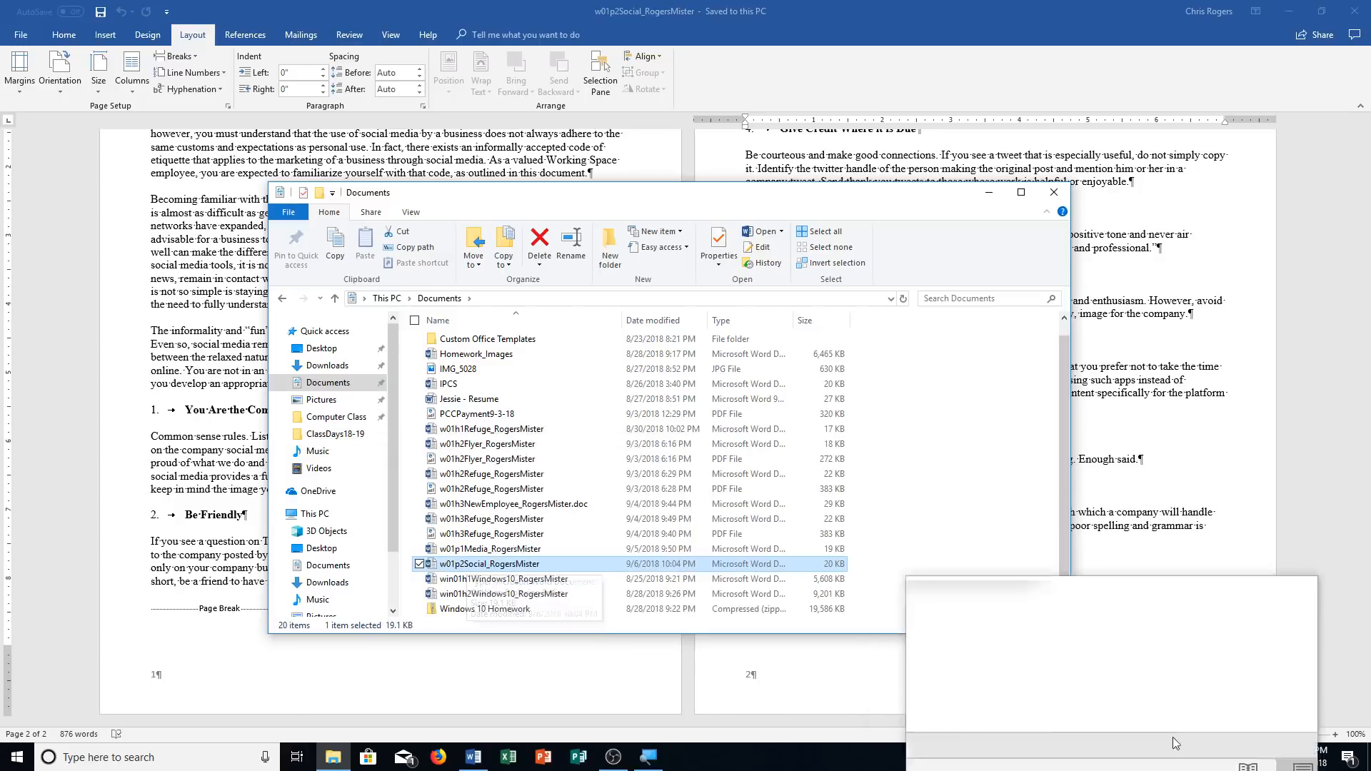
left_click(1249, 759)
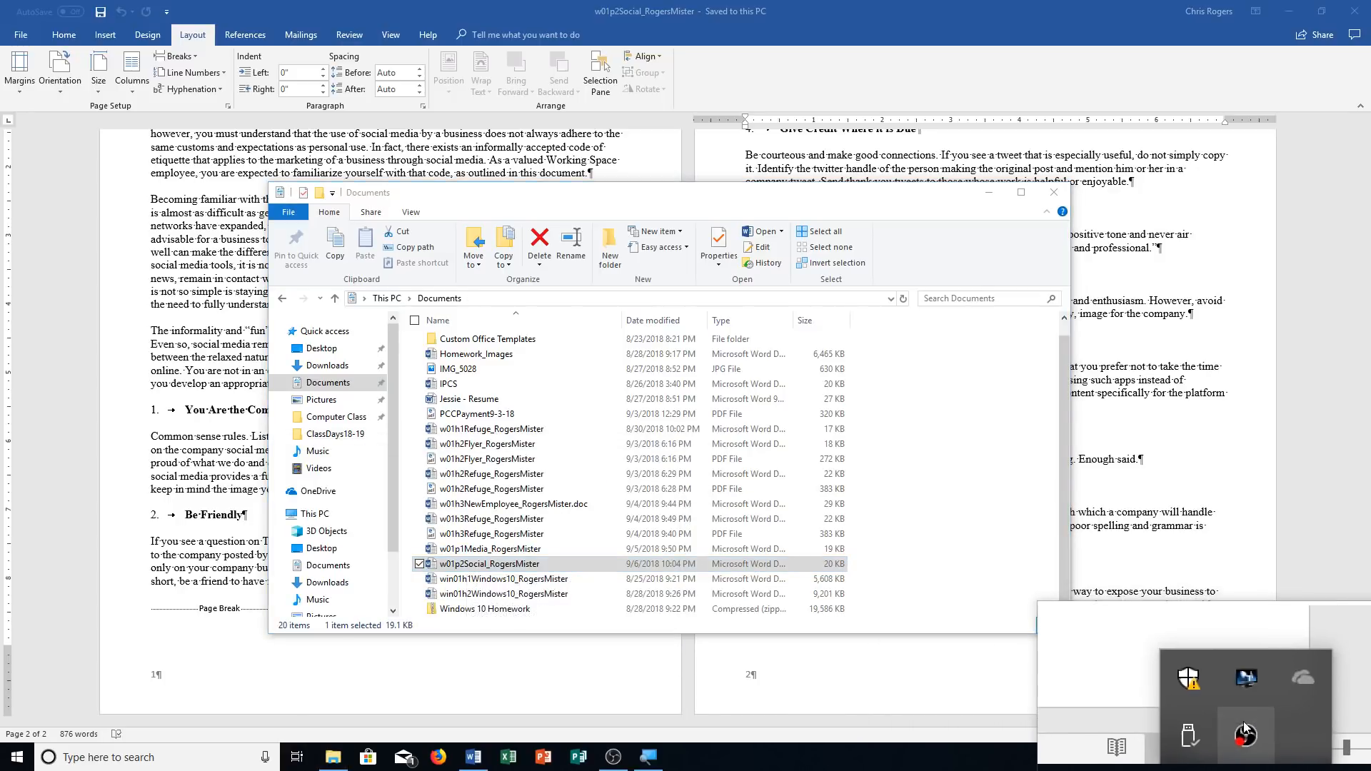